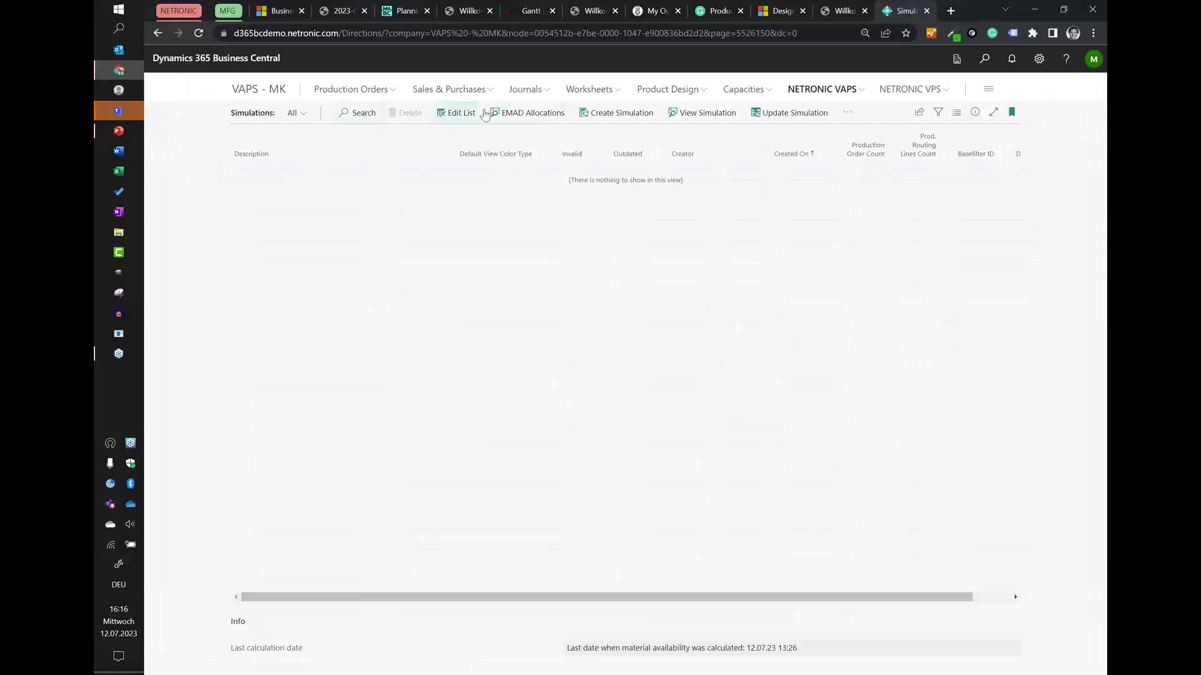
Open the VAPS Setup and collapse its Scheduling Parameters, MRP Setup and Appearance sections, leaving Material Availability expanded.
click(808, 92)
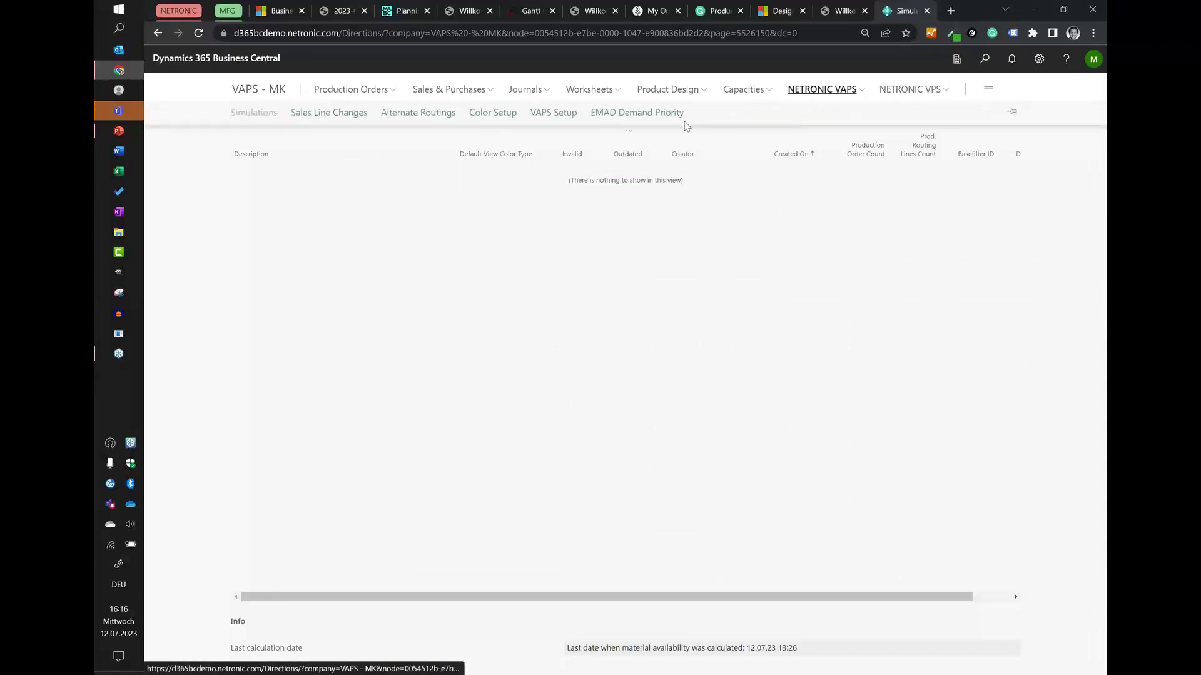
click(539, 115)
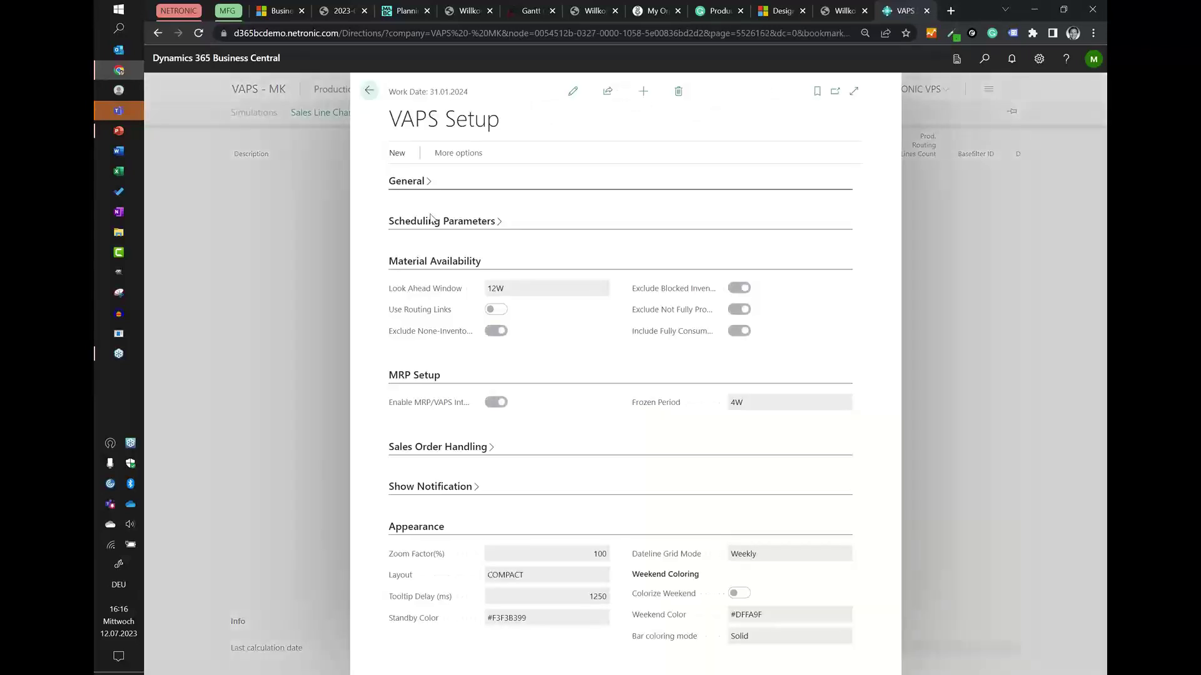
click(423, 226)
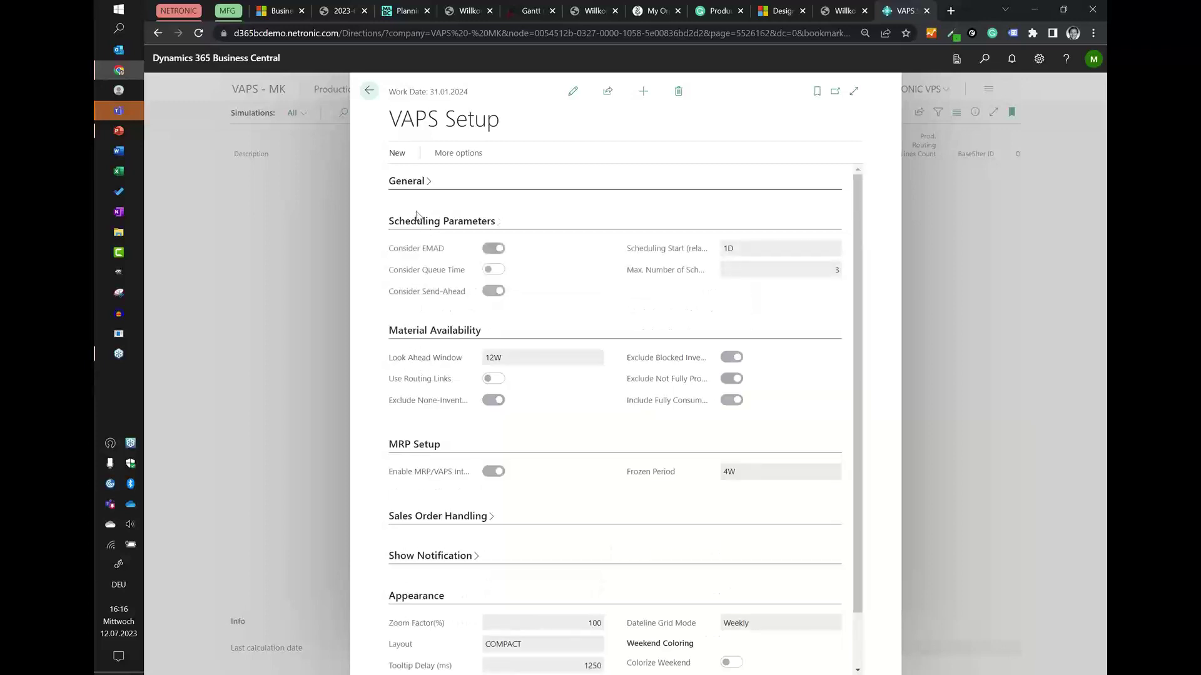
click(419, 221)
click(423, 376)
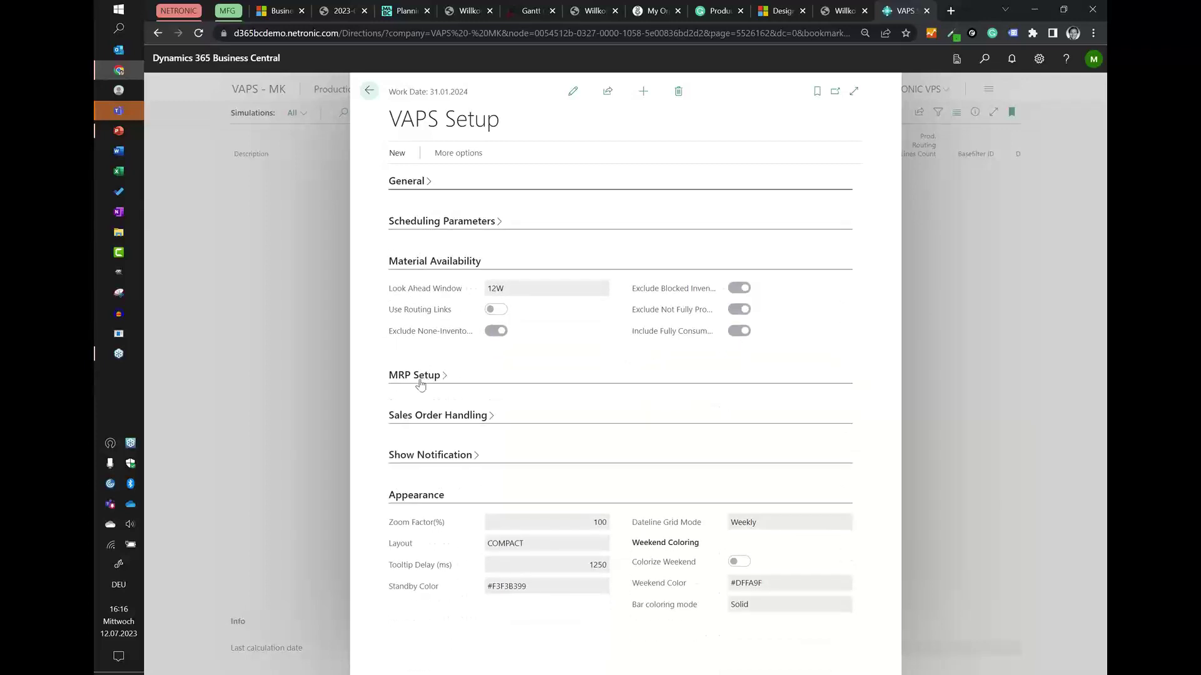
click(423, 496)
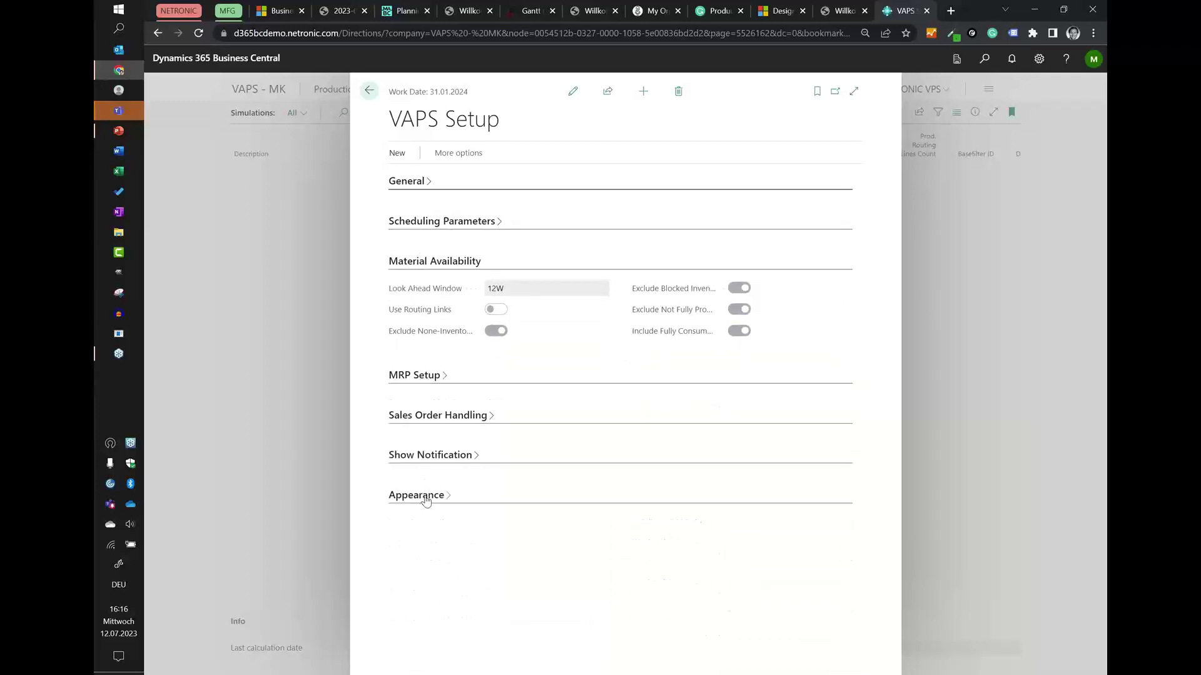
Make the setup editable, switch Exclude Not Fully Promised Receipt Date off and on again, and return to the simulations list.
click(572, 92)
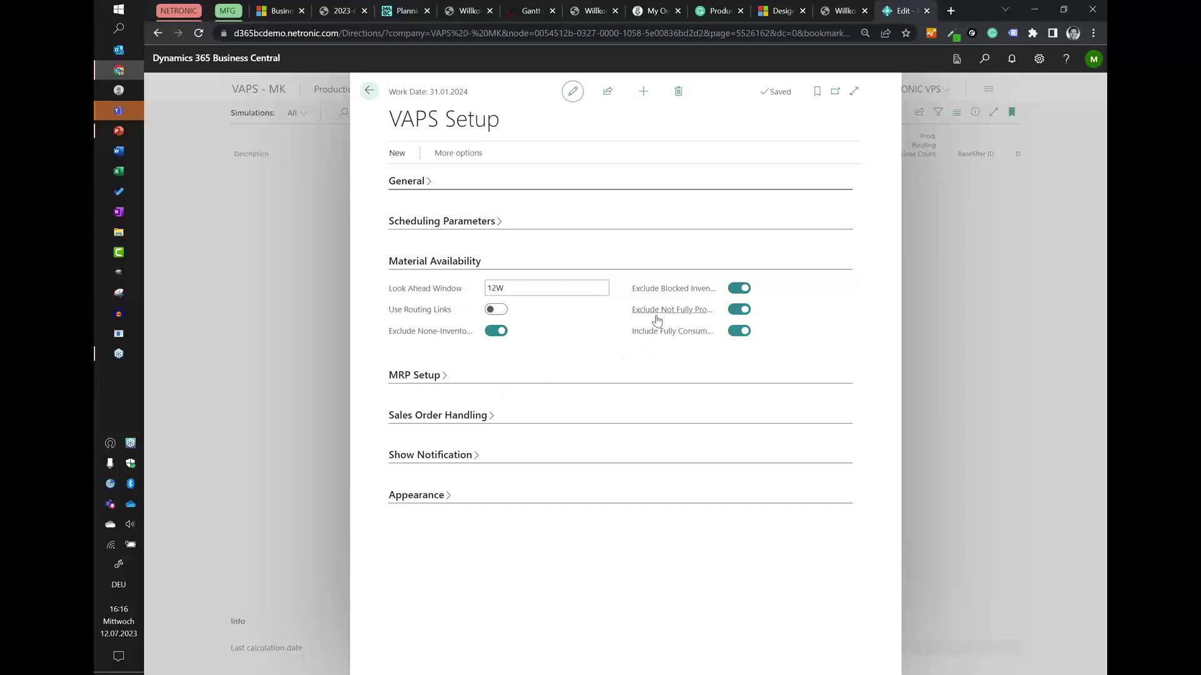
mouse_move(657, 320)
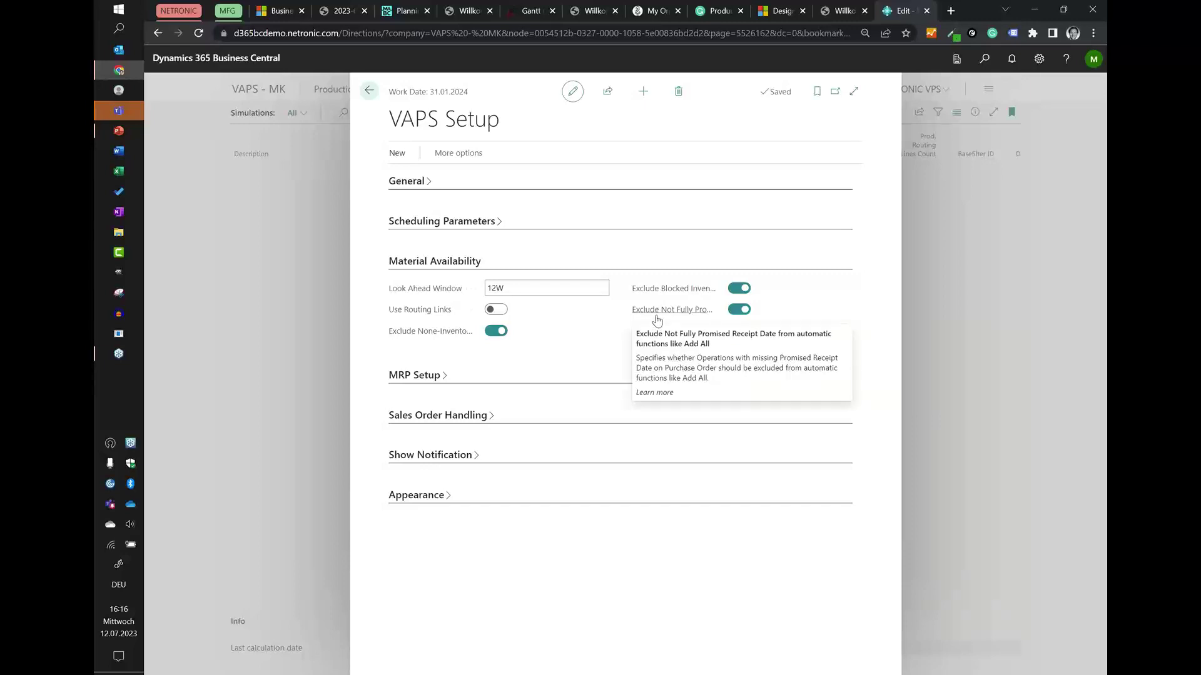
click(738, 309)
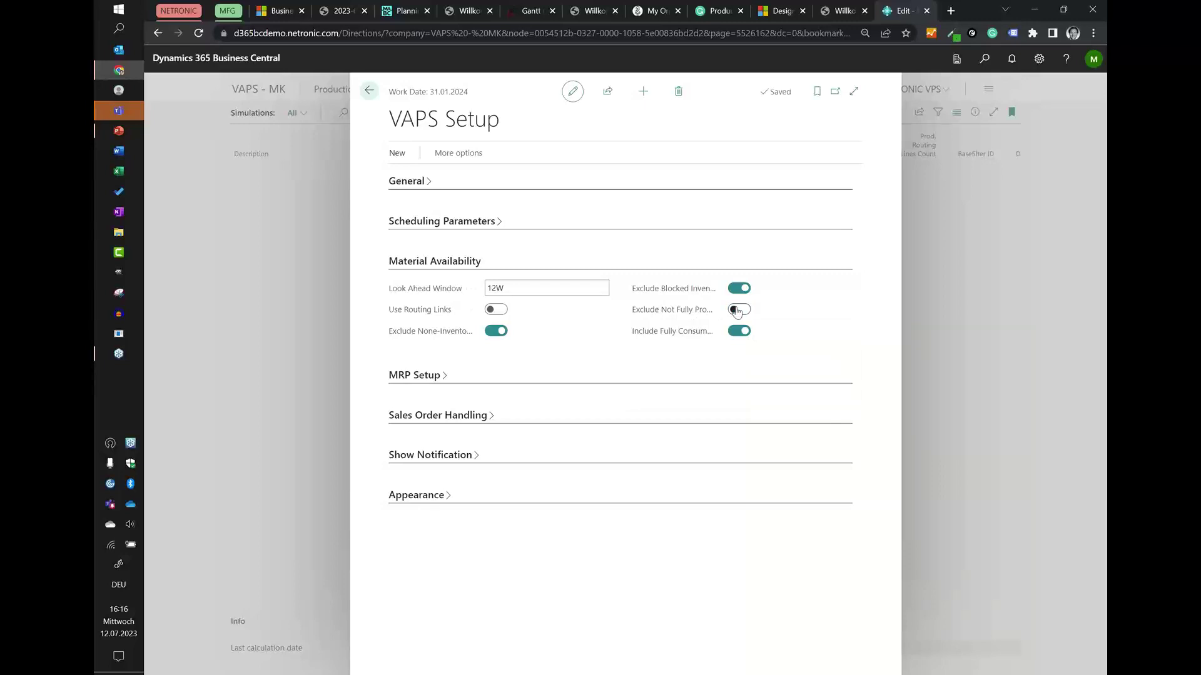
click(738, 311)
click(369, 90)
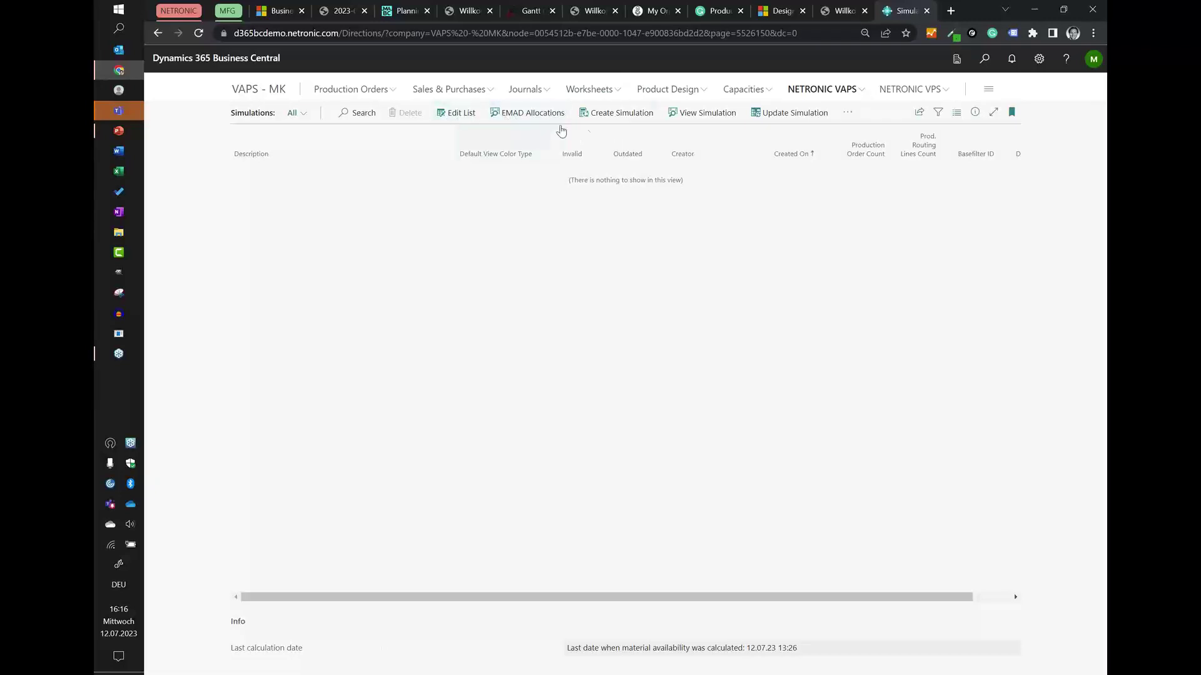
Create a simulation with Availability as the default view color type, keeping the other filter values.
click(603, 115)
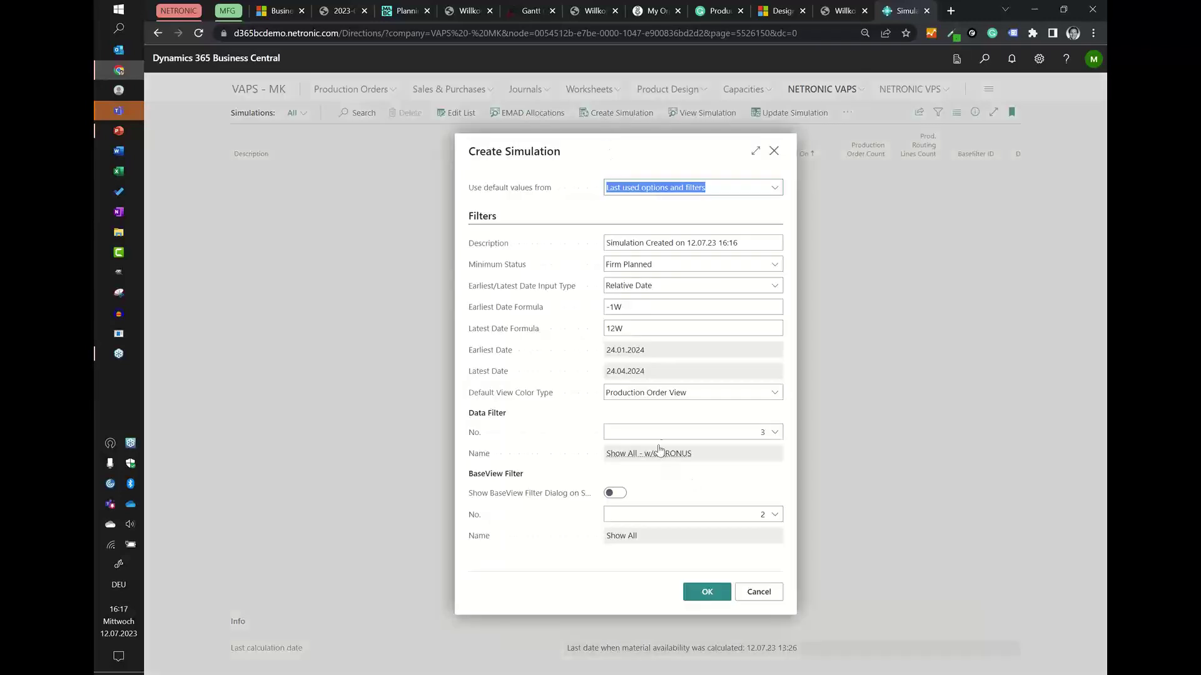
click(650, 393)
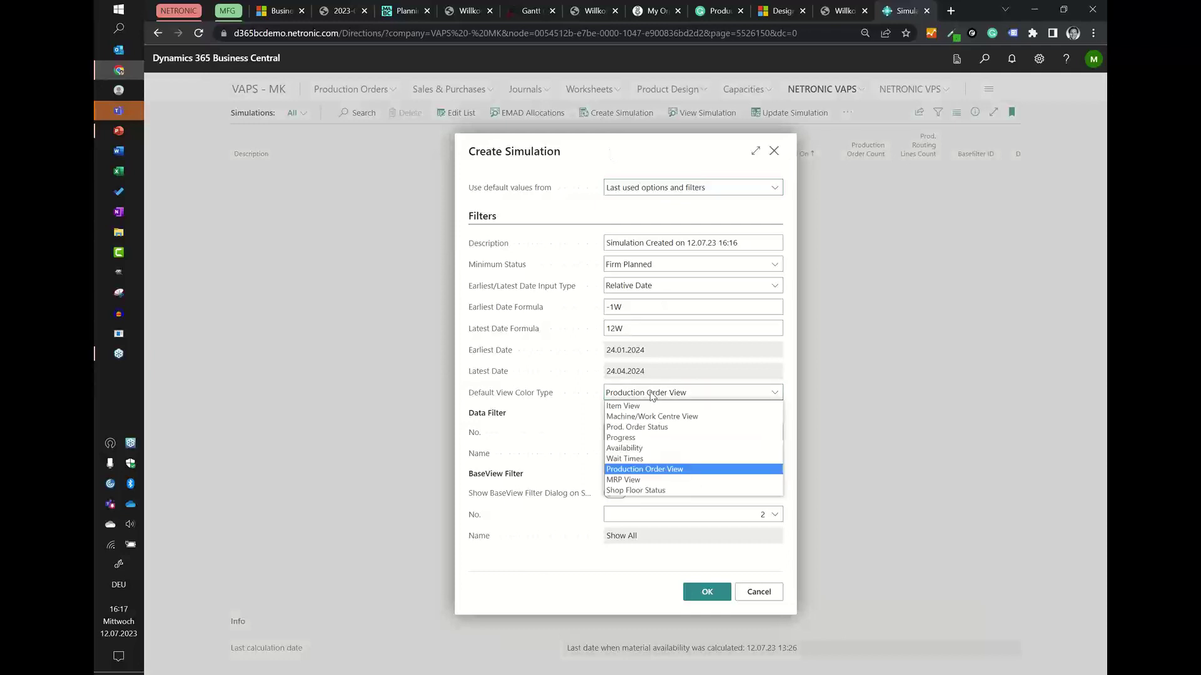
click(654, 438)
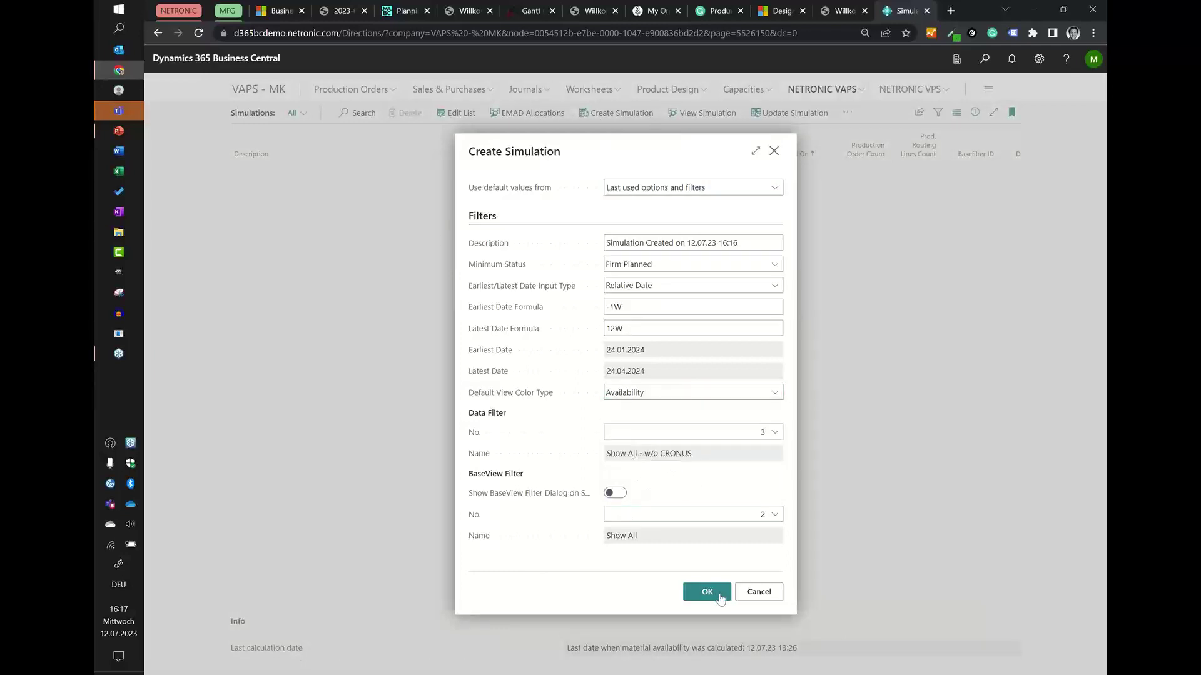
click(716, 599)
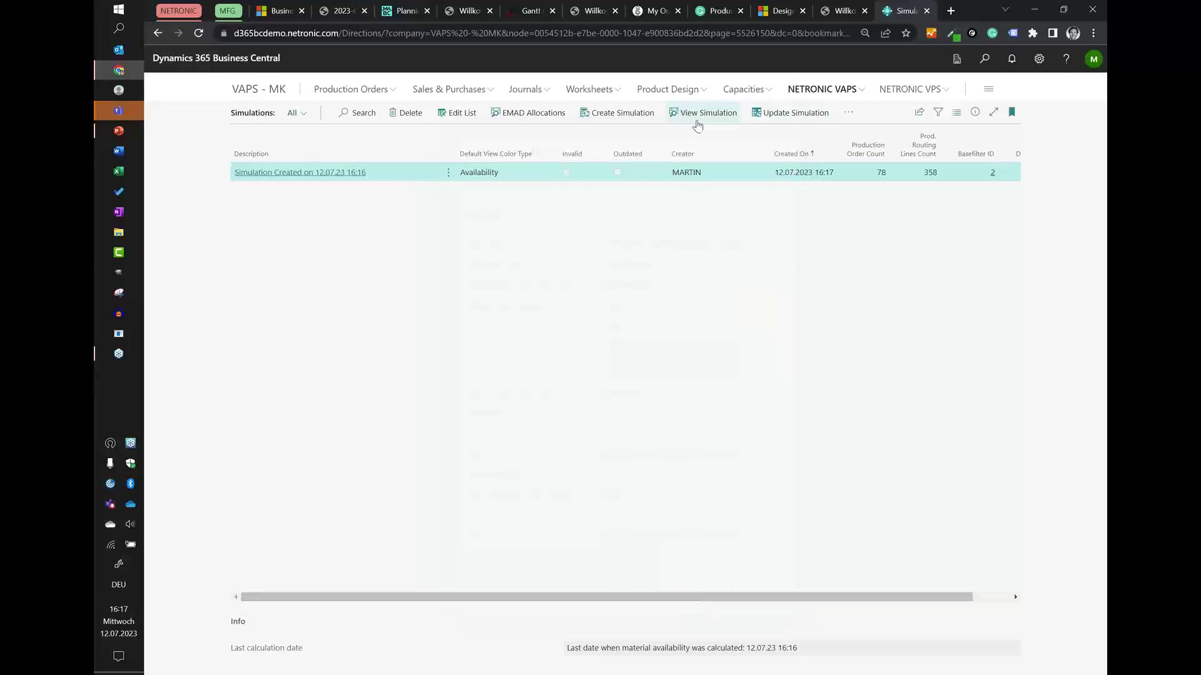
View the new simulation and examine the capacity schedule across the weeks around the end of the frozen period.
click(696, 116)
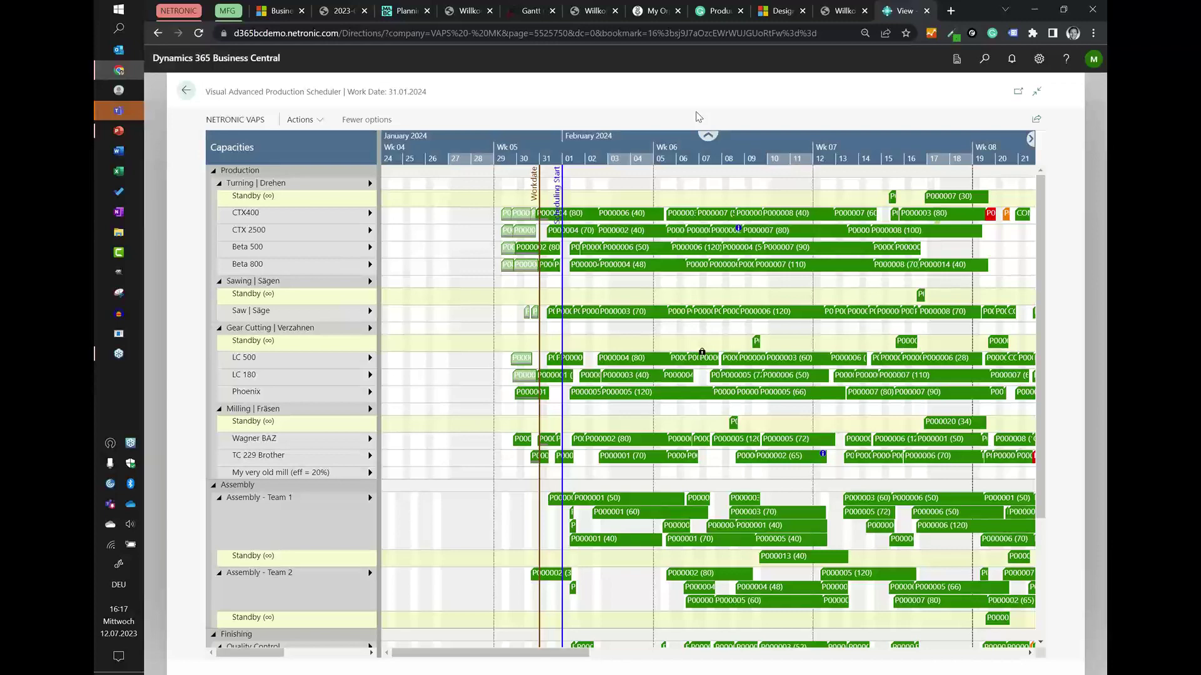
scroll(702, 150, down, 1)
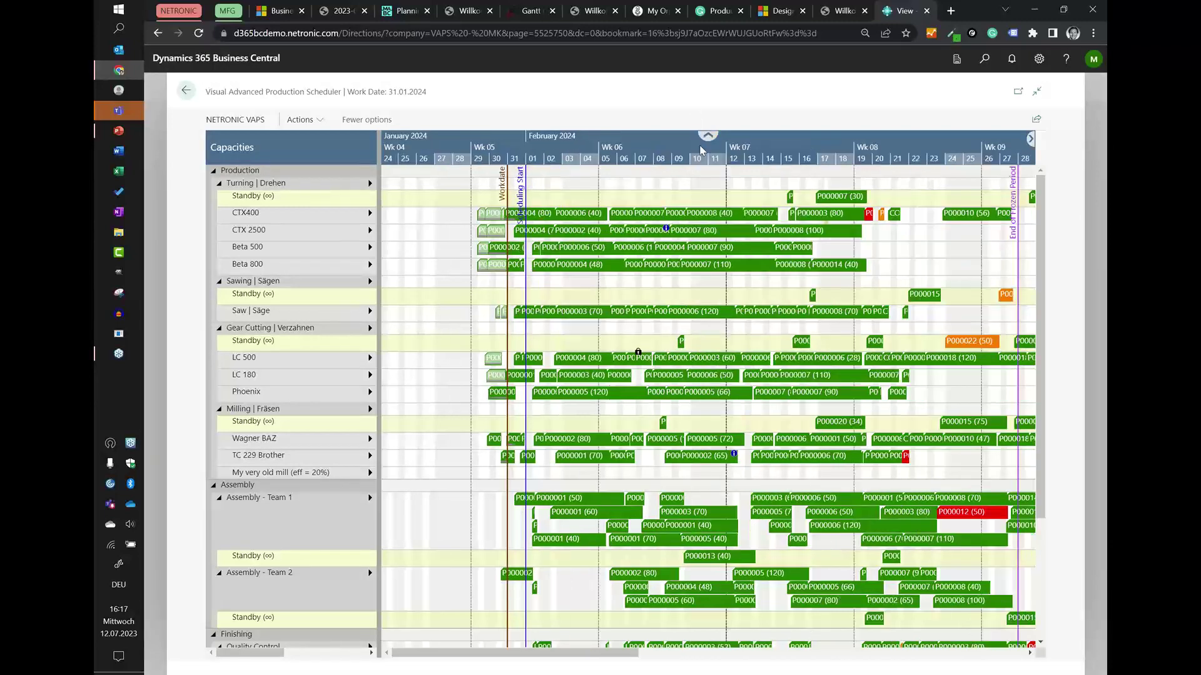
scroll(702, 150, down, 1)
scroll(715, 332, down, 3)
scroll(716, 332, up, 2)
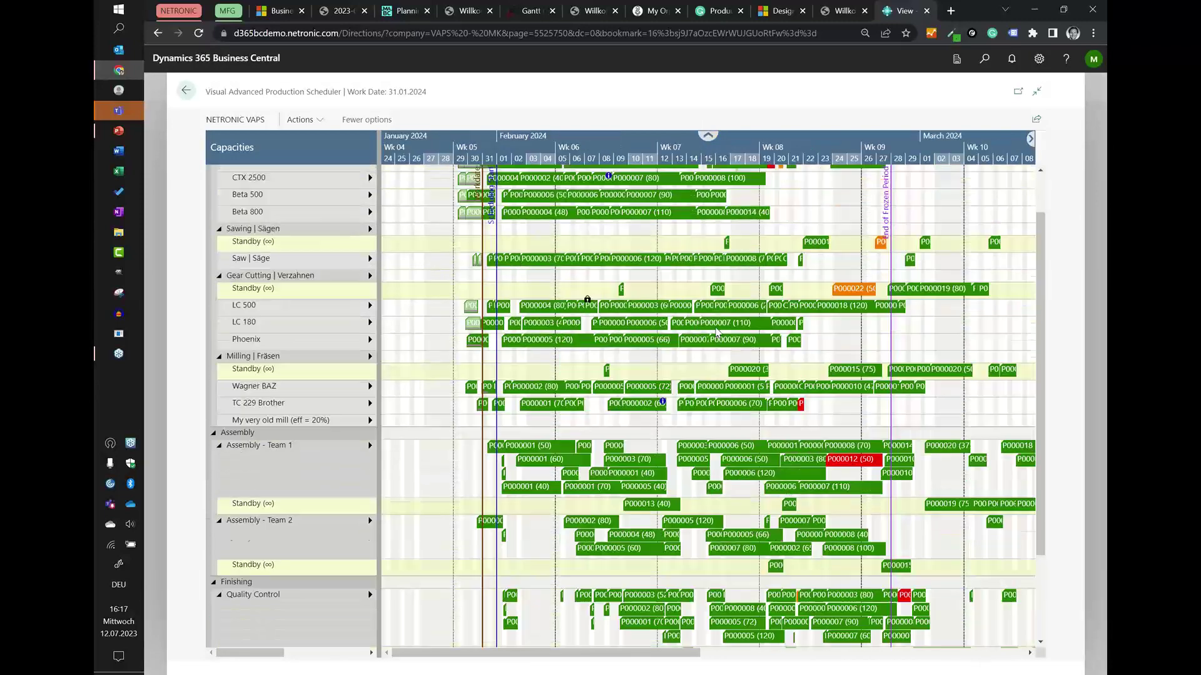
scroll(716, 331, up, 1)
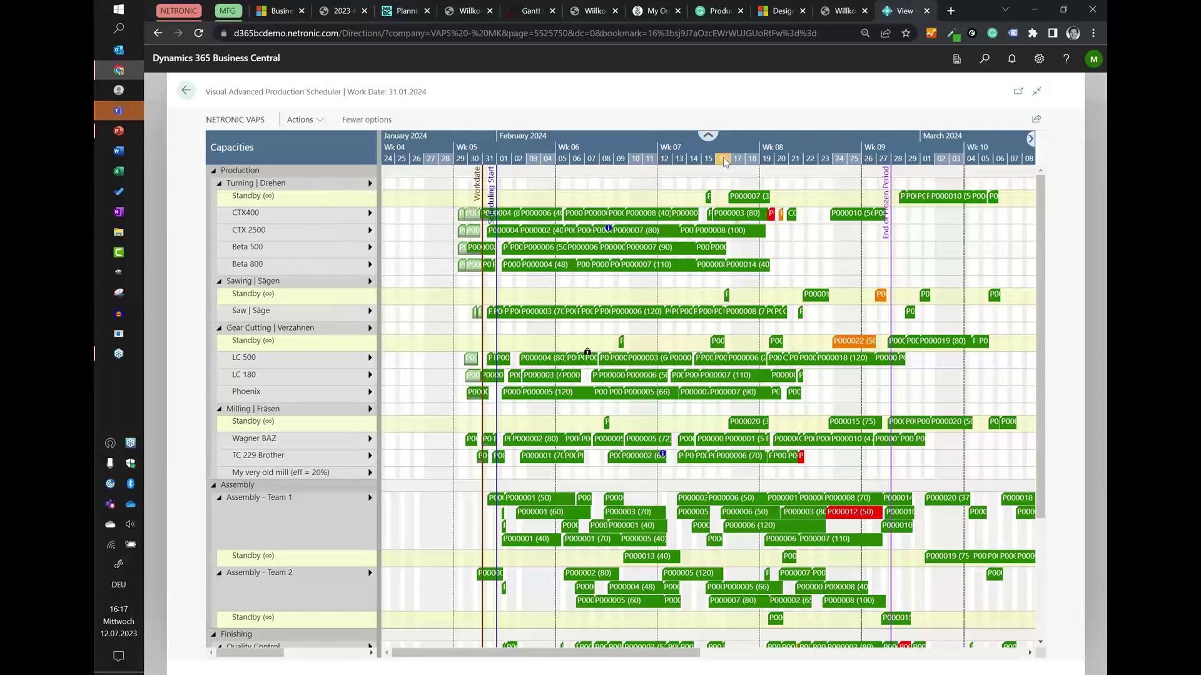
scroll(725, 162, up, 2)
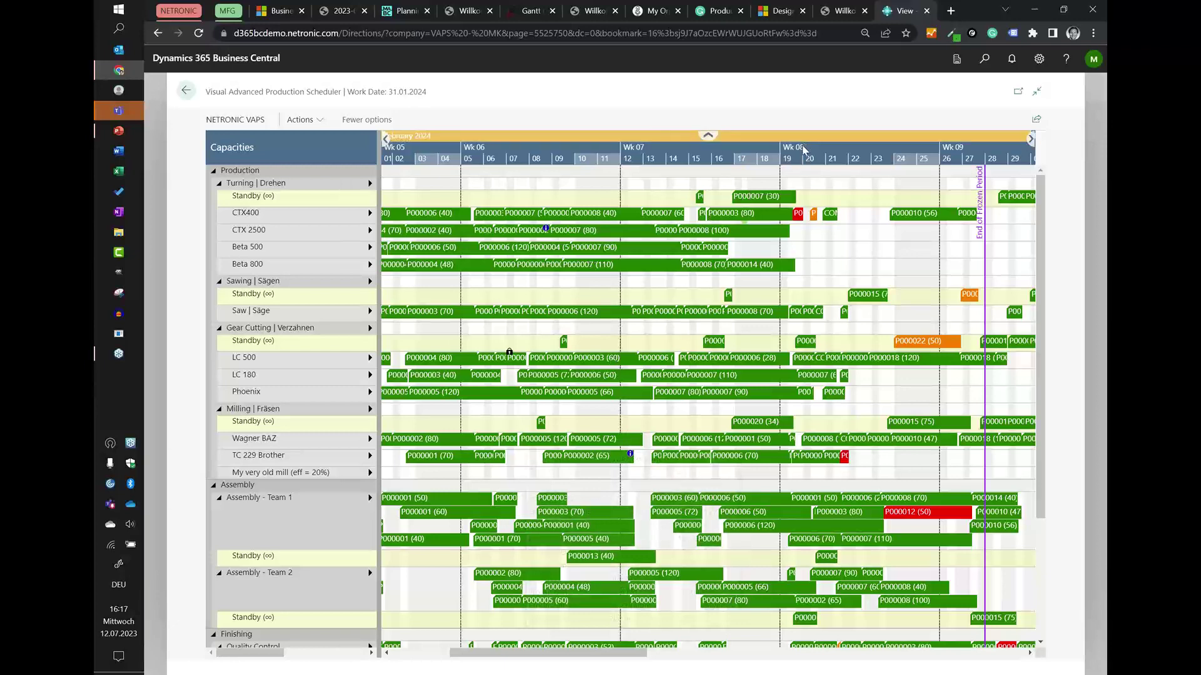
drag(799, 150, 659, 153)
Inspect the links of the red and orange CTX400 operations and the orange P000022 (50) operation in Gear Cutting standby.
click(658, 215)
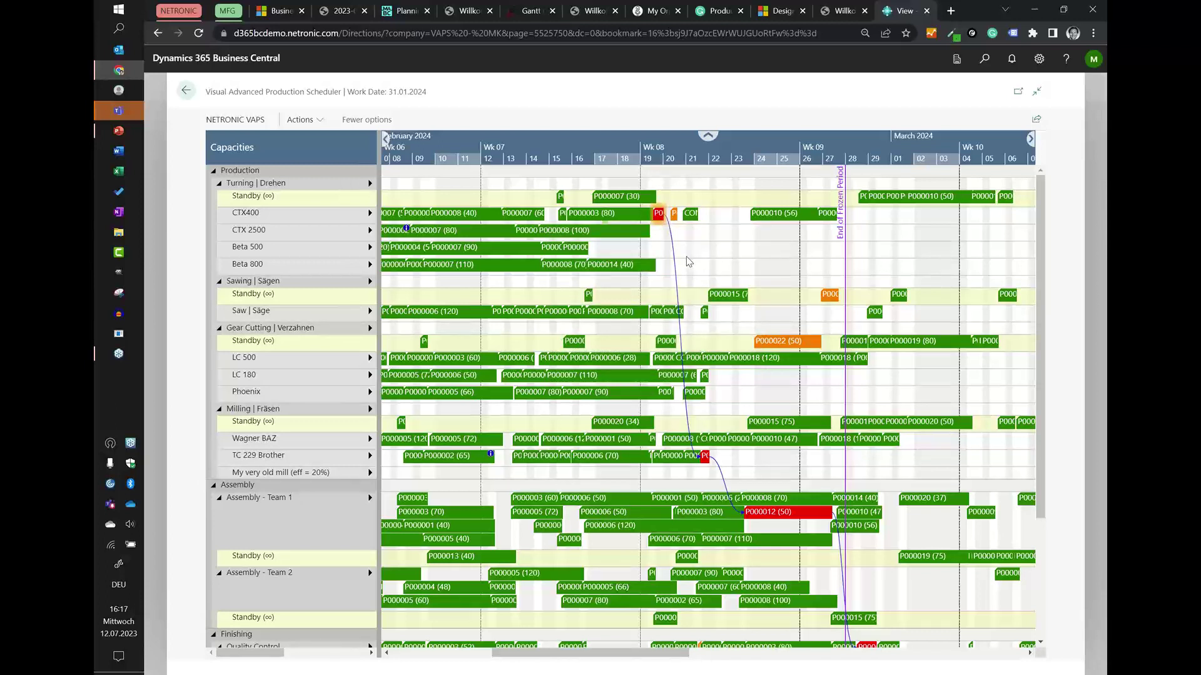
click(685, 257)
click(757, 339)
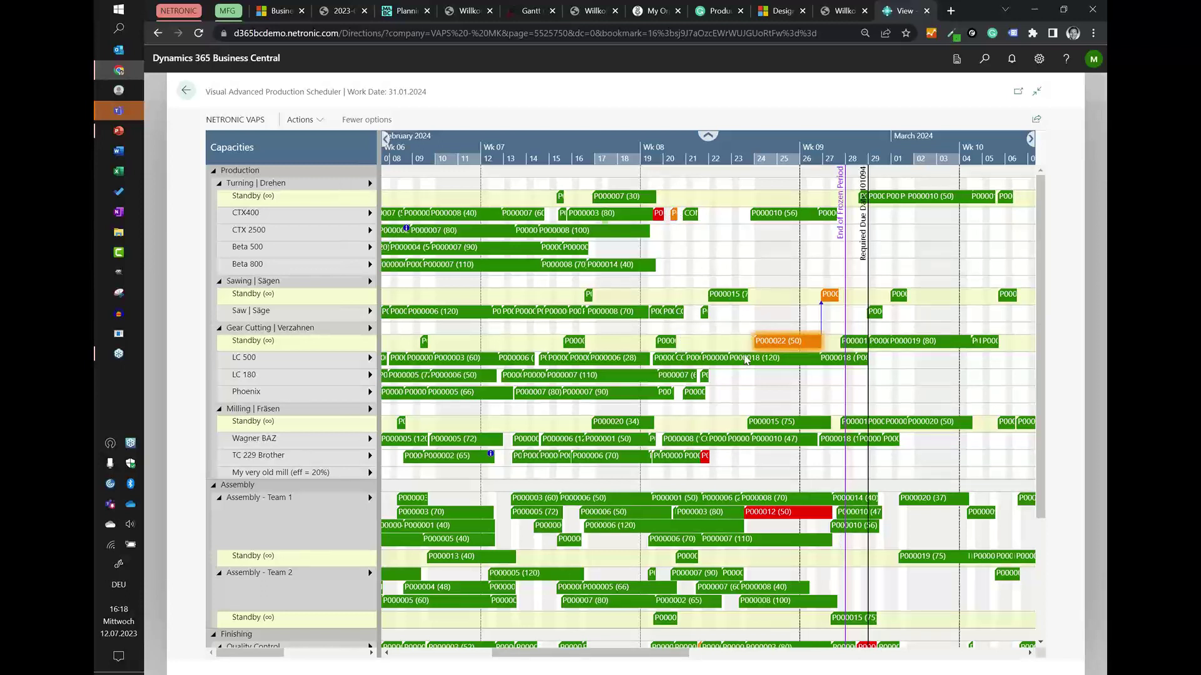
click(673, 216)
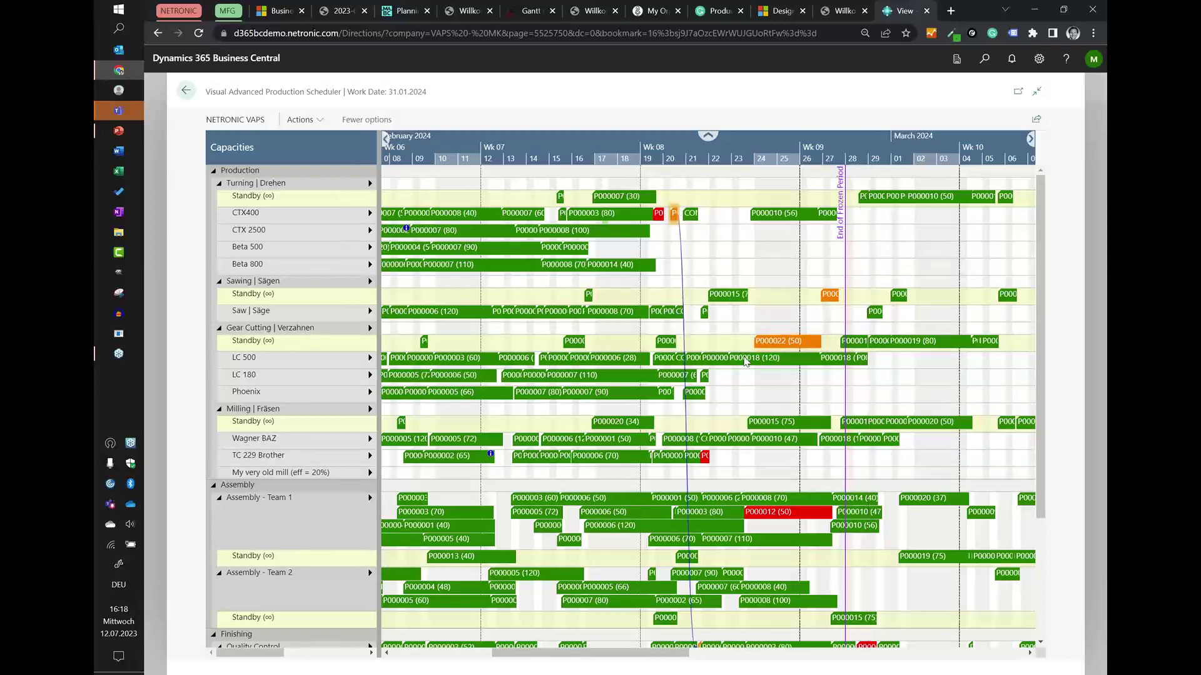
click(698, 253)
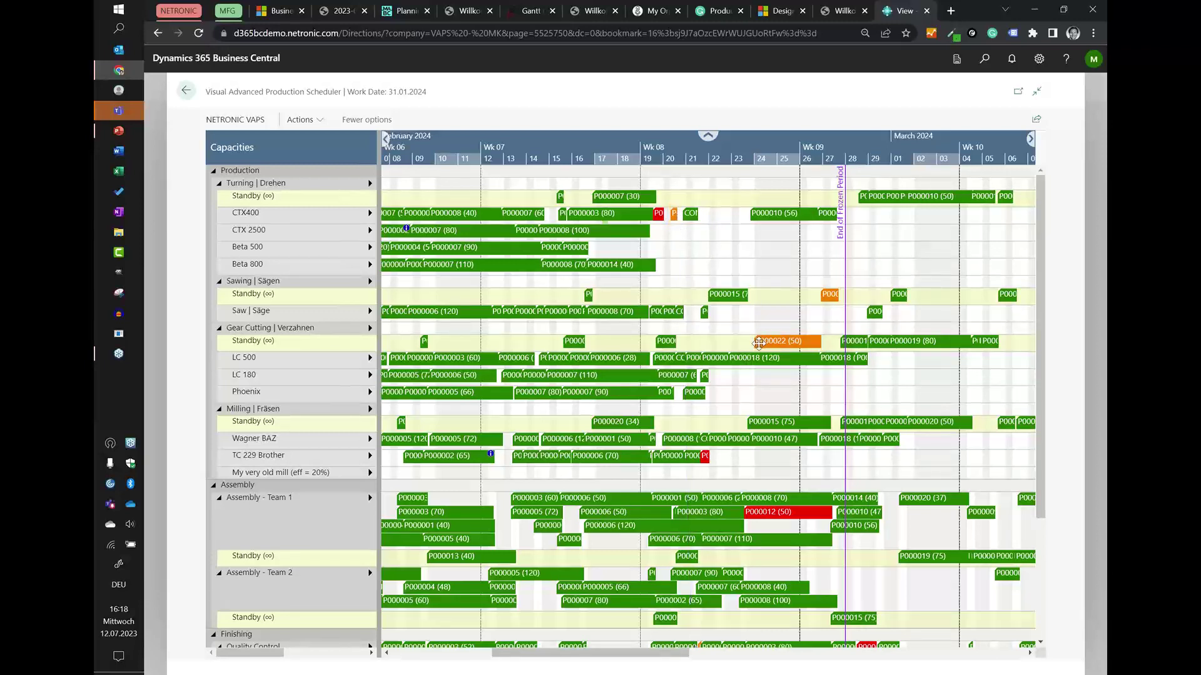
Inspect the routing details of the orange P000022 (50) operation in Gear Cutting standby and open its production order.
mouse_move(778, 352)
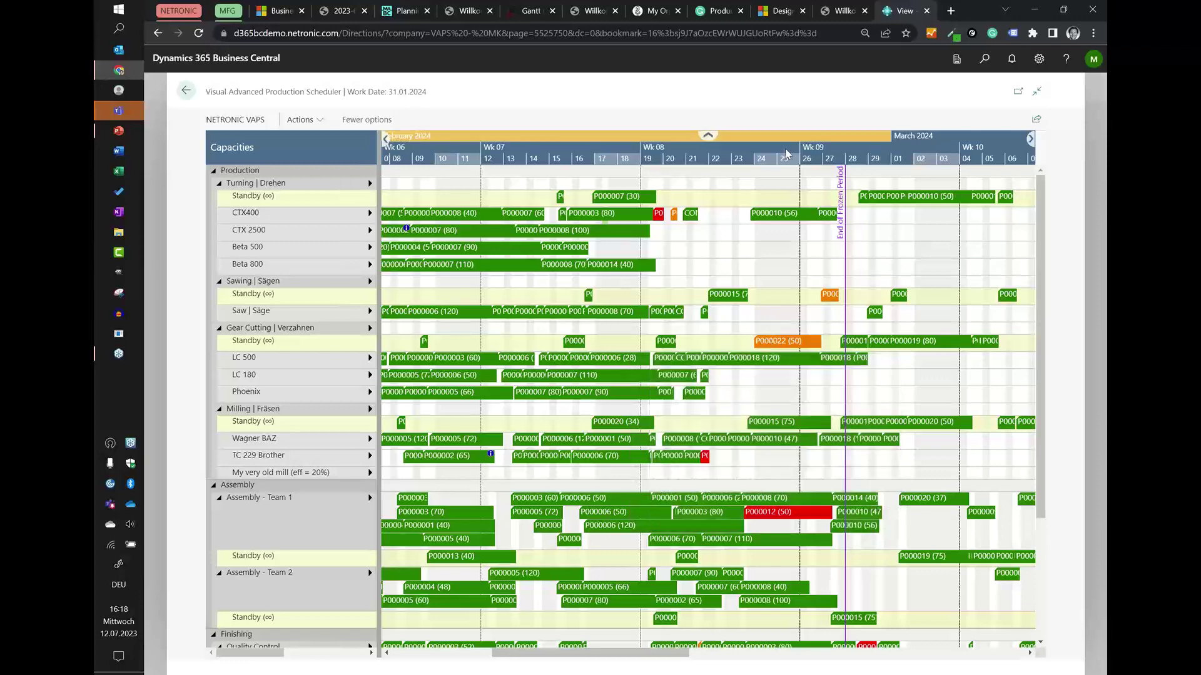
drag(801, 152, 691, 155)
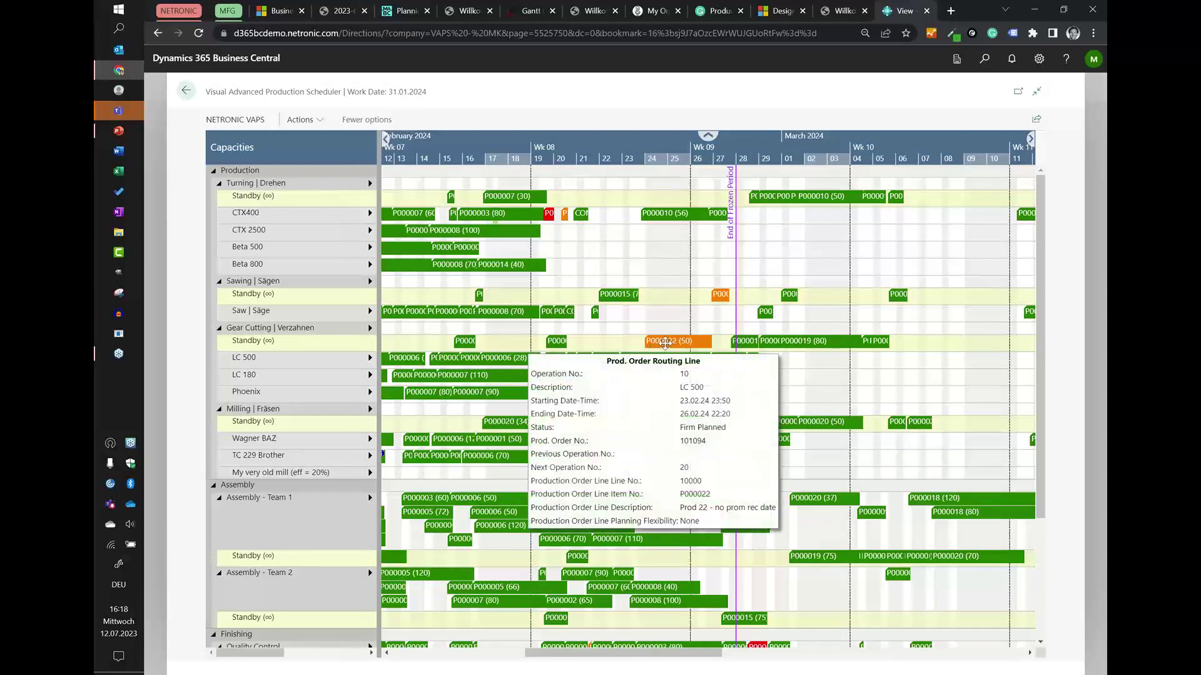
click(665, 343)
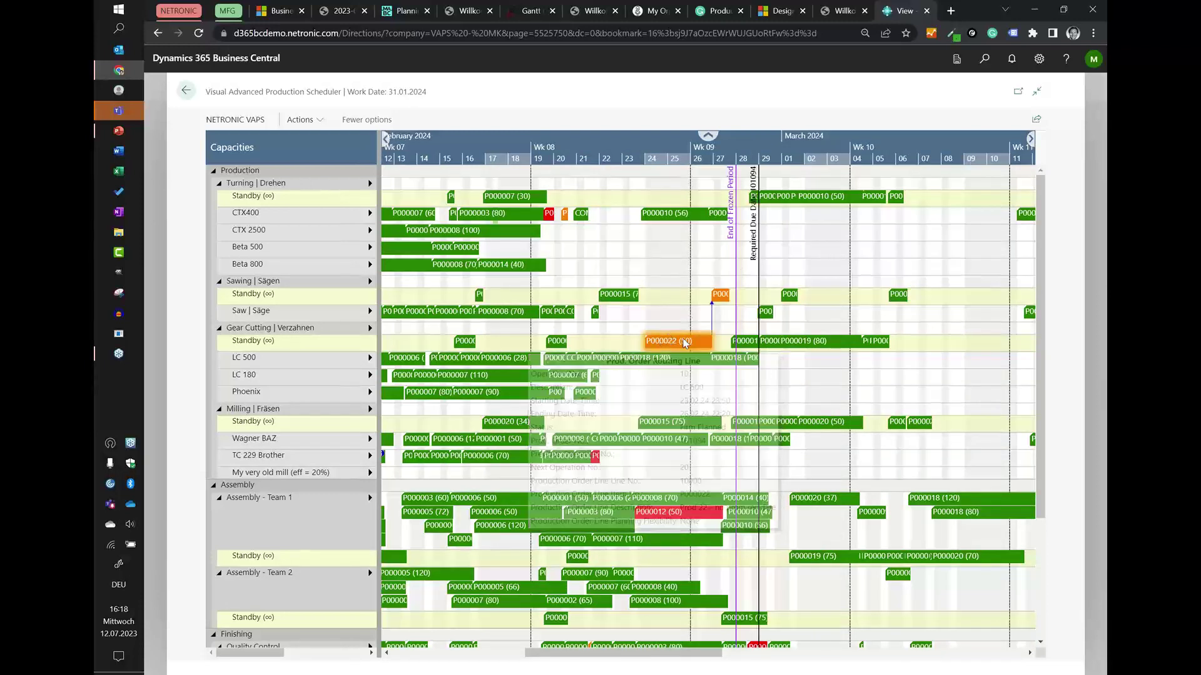
double_click(674, 342)
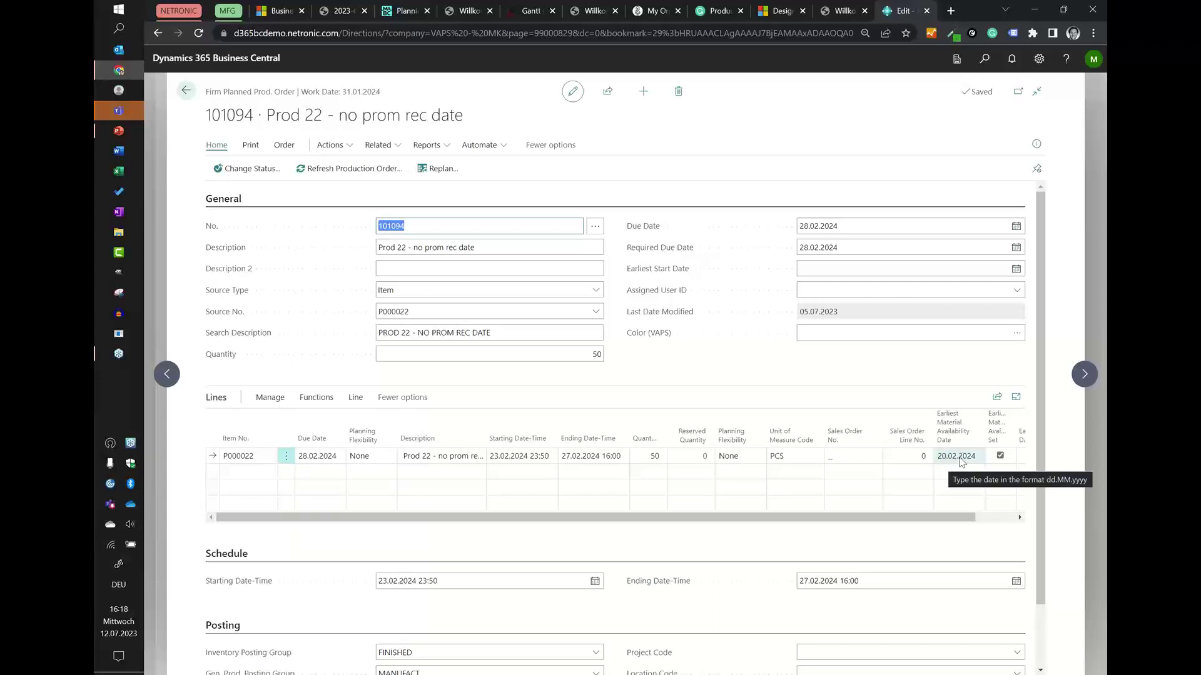
Open the components of the P000022 order line and mark the first three, PART-000000 to PART-000005, for review.
click(356, 399)
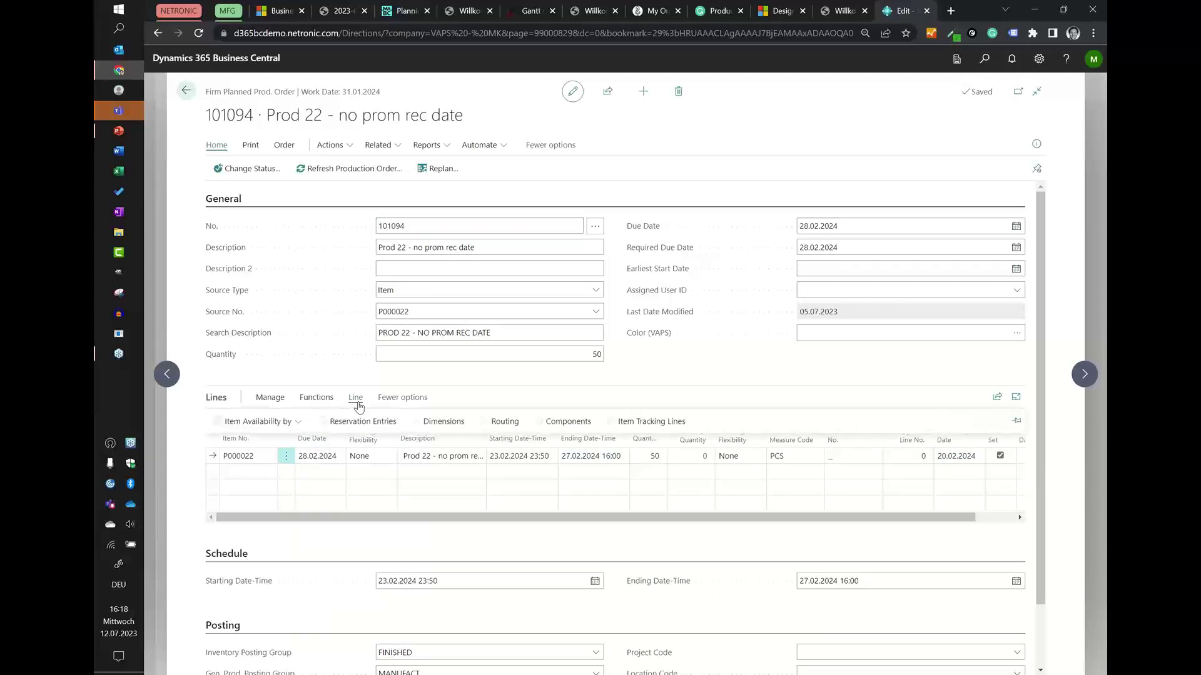
click(554, 421)
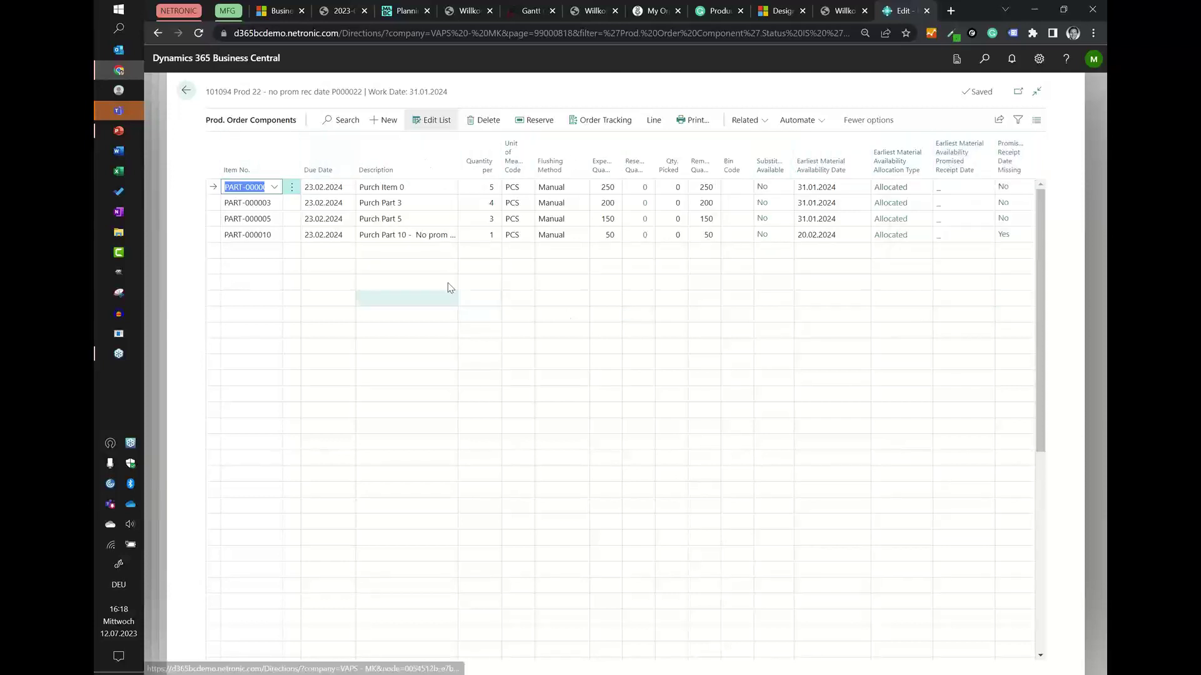
shift+click(216, 225)
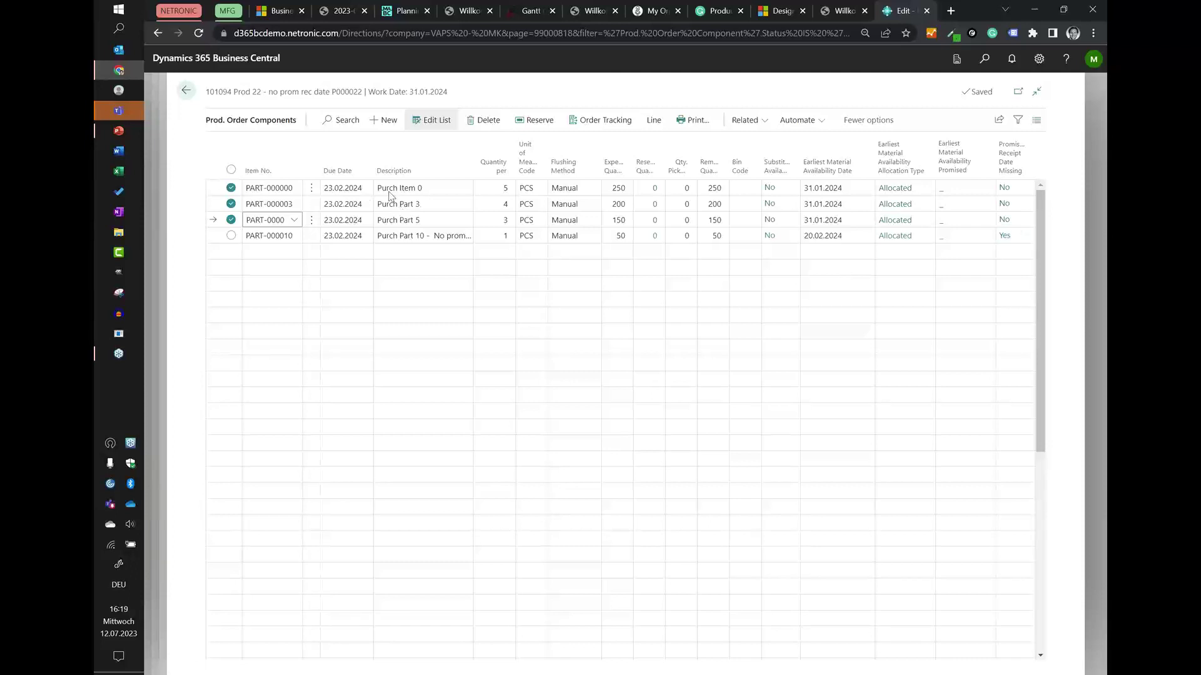
click(231, 191)
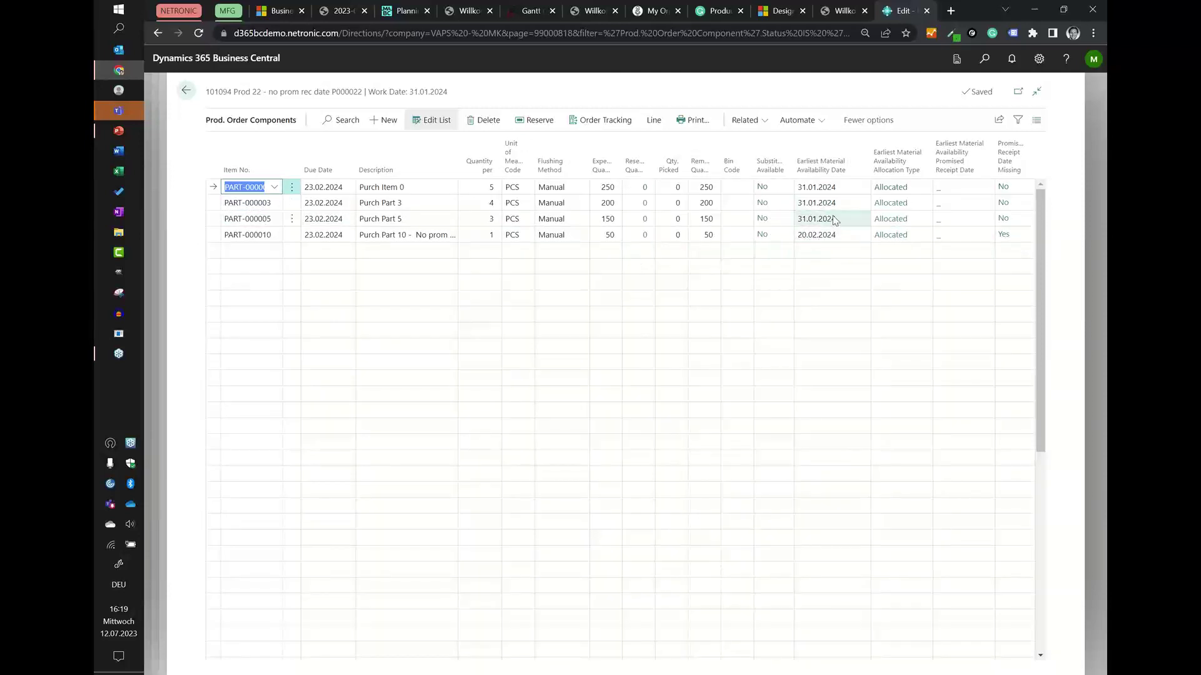
Check the earliest material availability date of component PART-000010 and view its item card through the full item list.
click(842, 238)
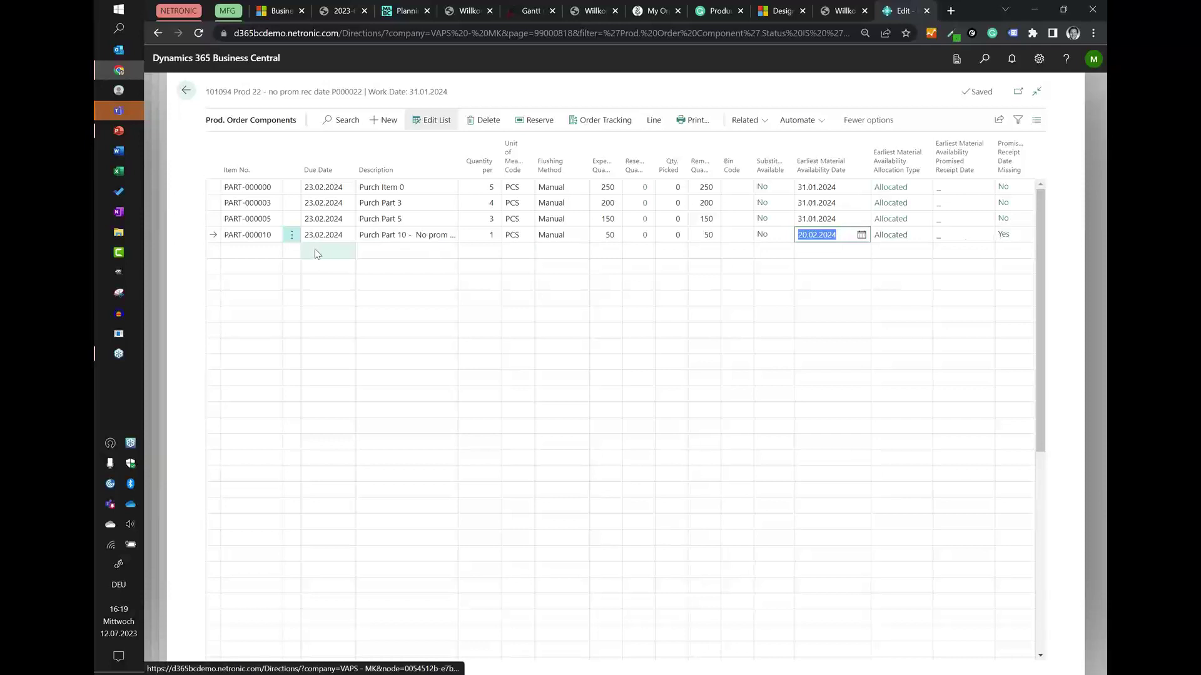
click(260, 237)
click(274, 236)
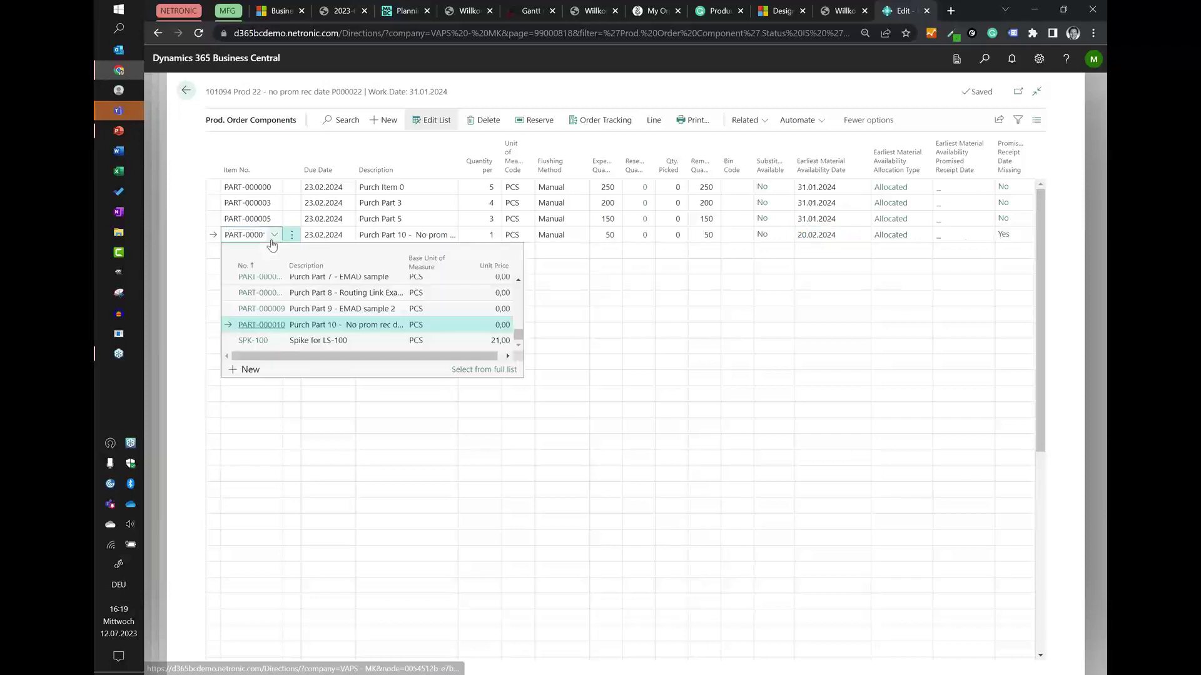
click(467, 371)
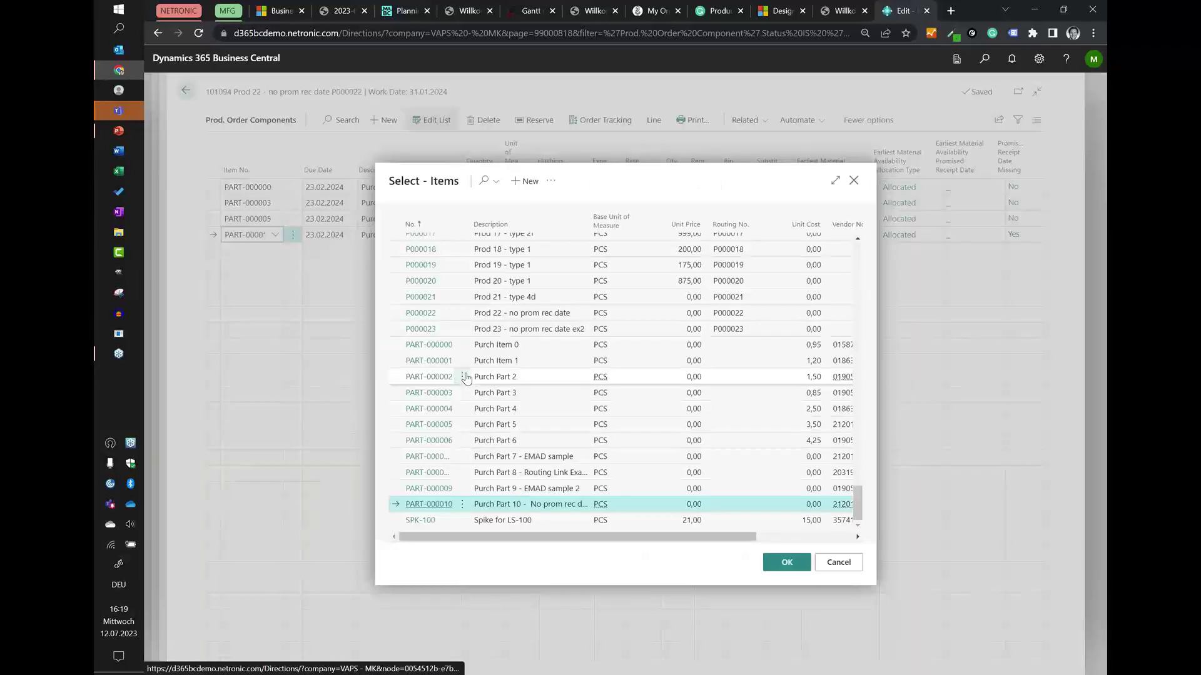
click(464, 506)
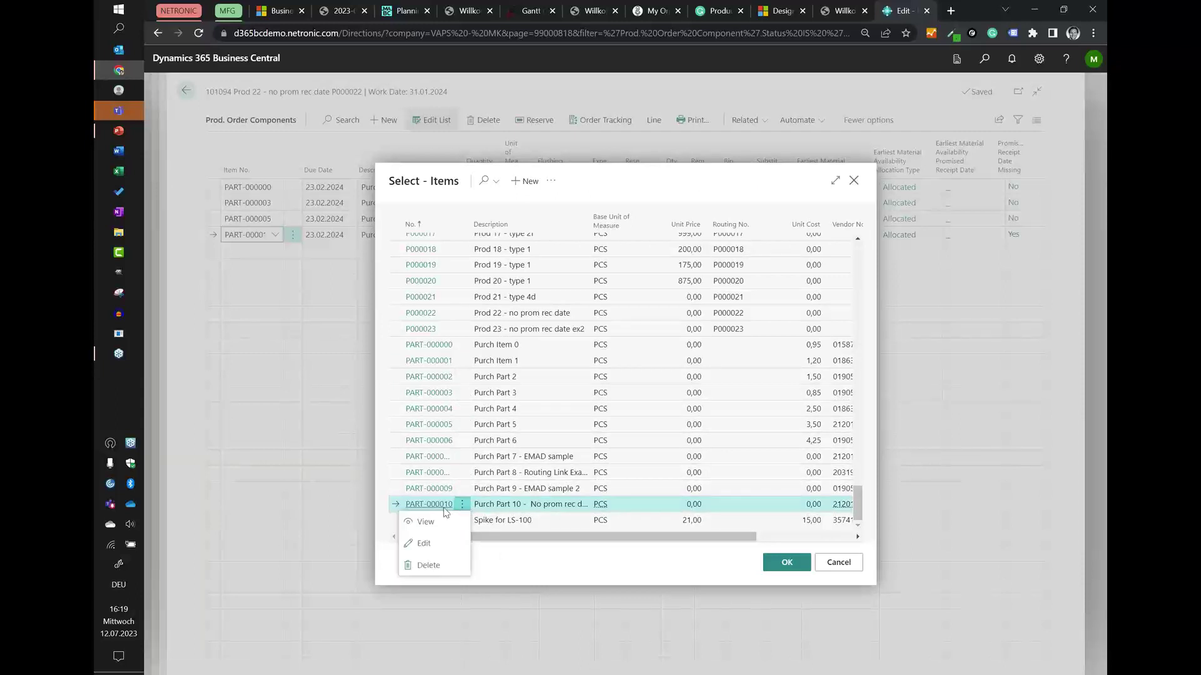
click(428, 523)
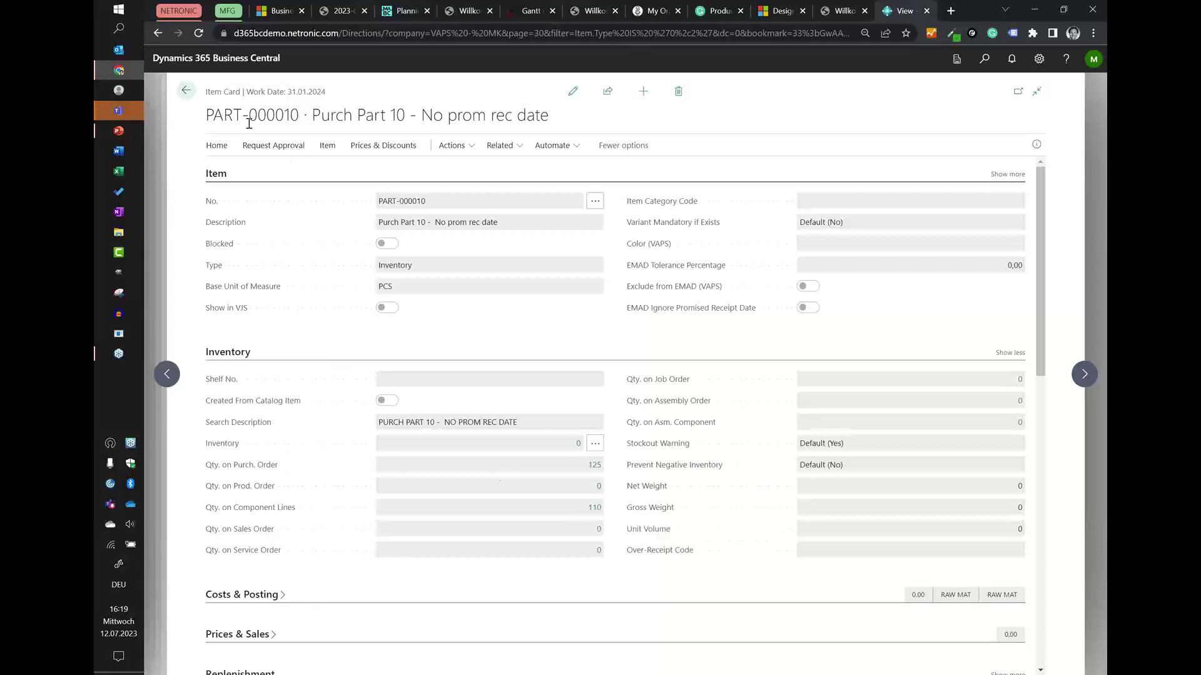
Return to the production order components and reopen the item card of PART-000010 from the full item list.
click(189, 94)
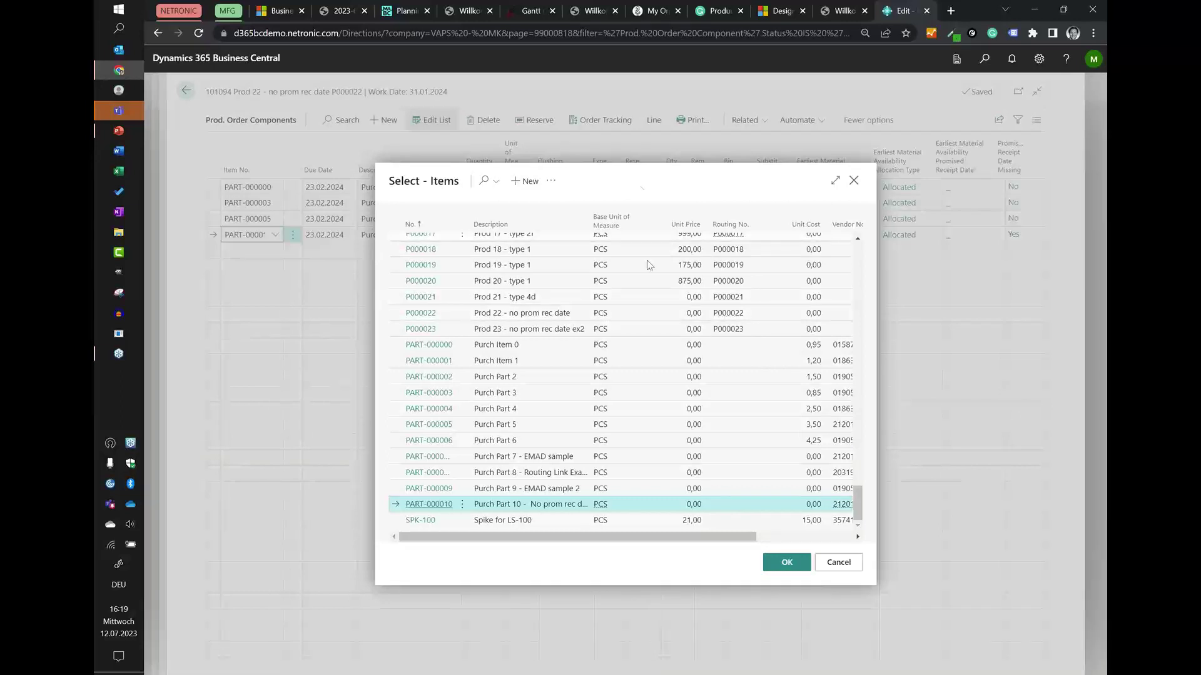
click(831, 565)
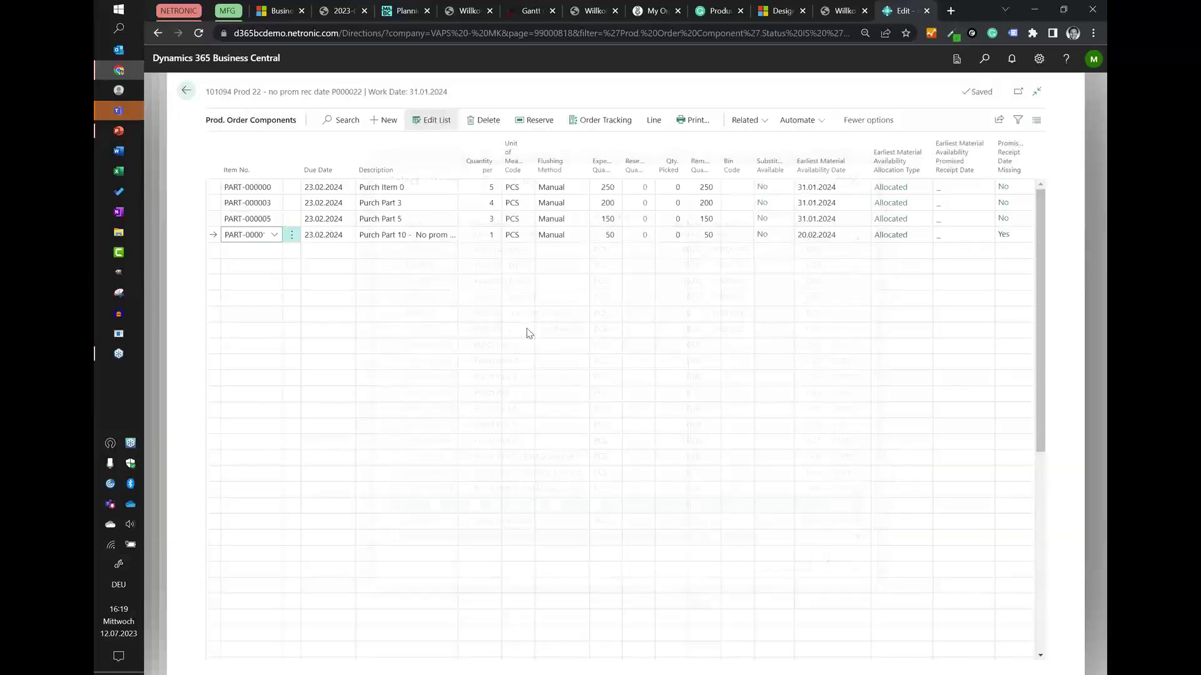
click(274, 234)
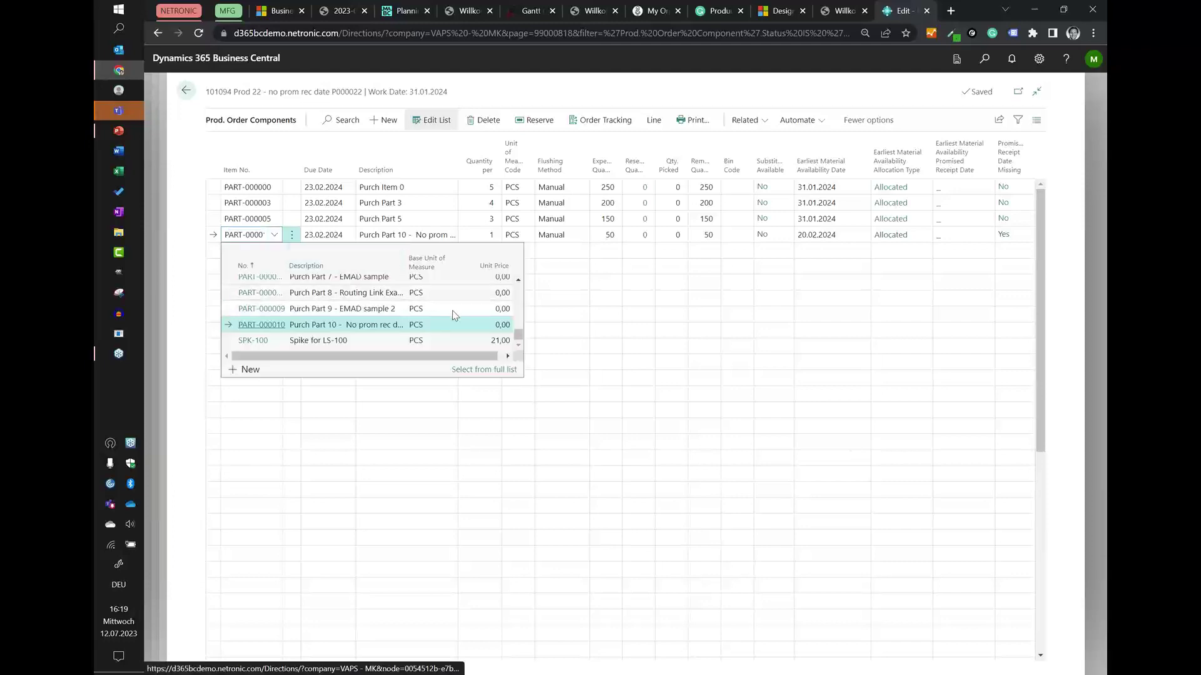
click(475, 370)
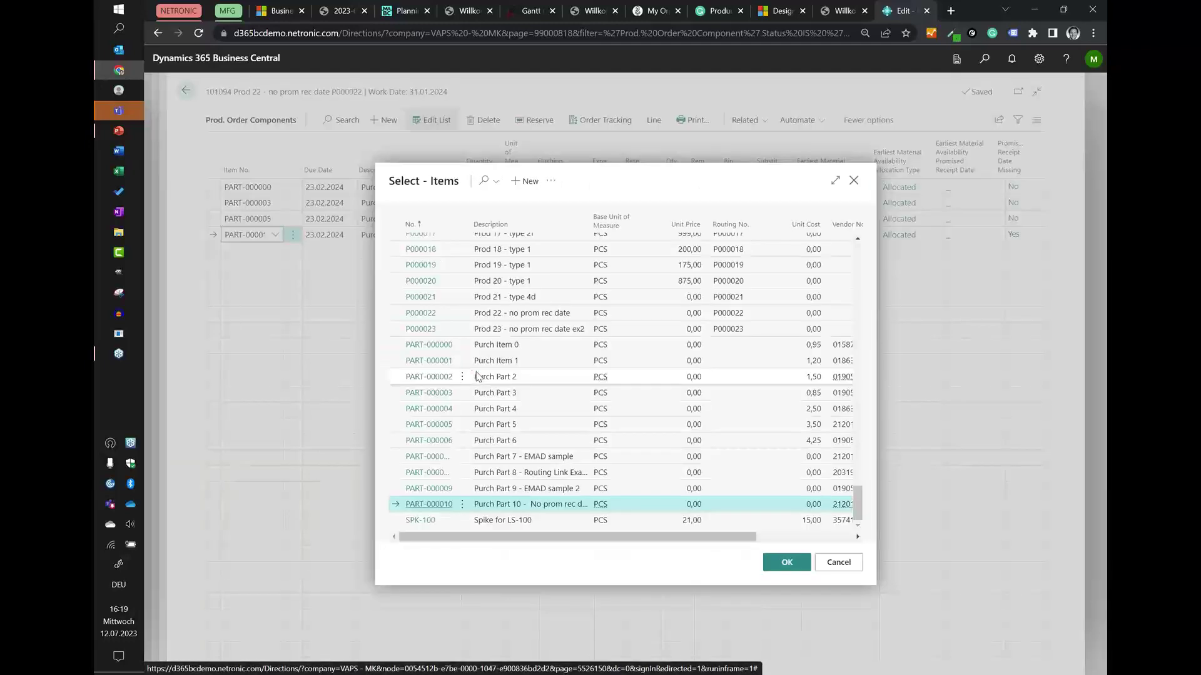
click(462, 505)
click(448, 523)
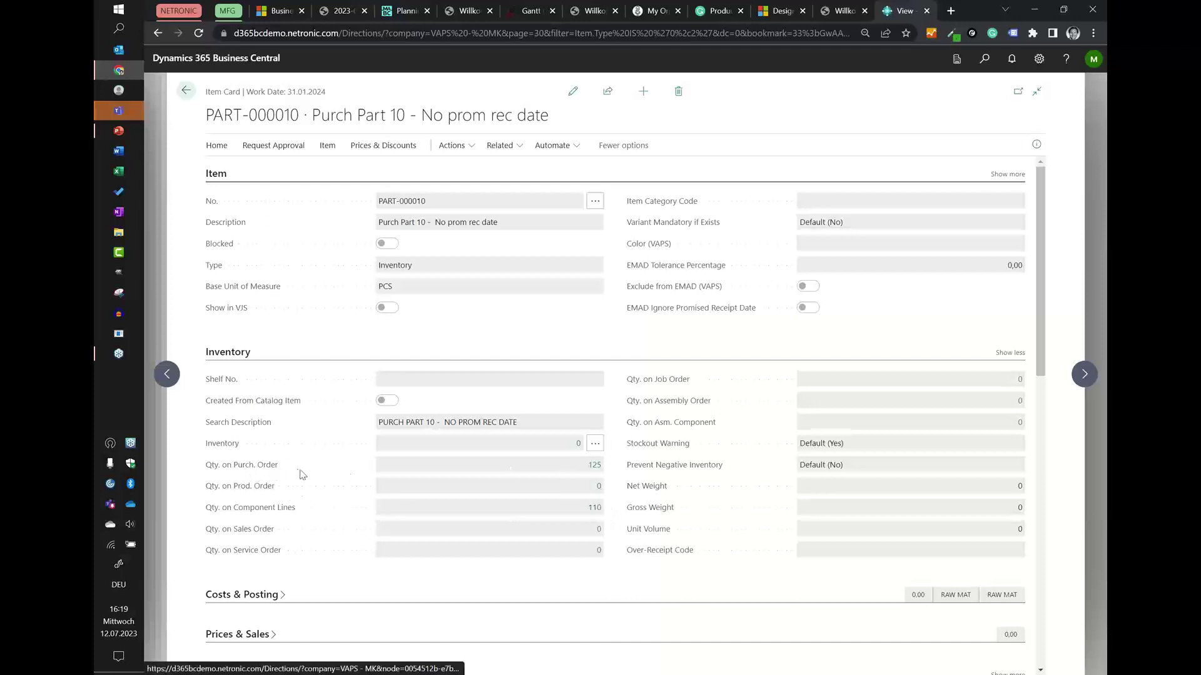
Open the purchase order behind PART-000010's quantity on purchase order and check the line's promised, planned and expected receipt dates.
click(592, 469)
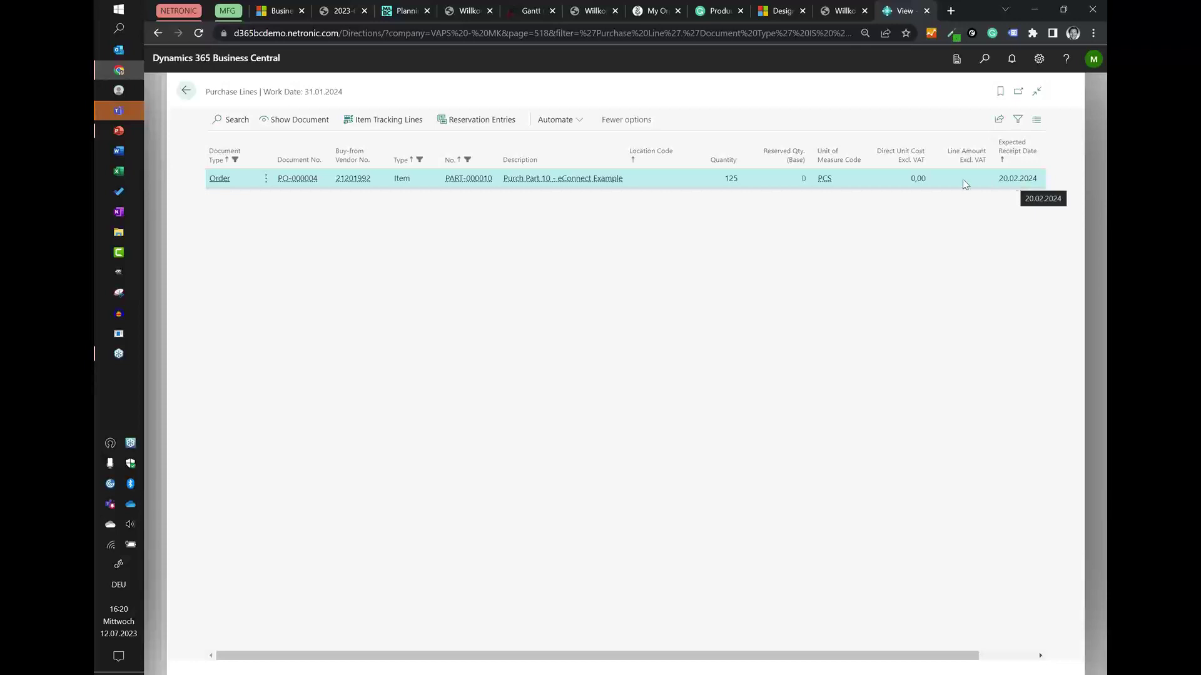
click(295, 126)
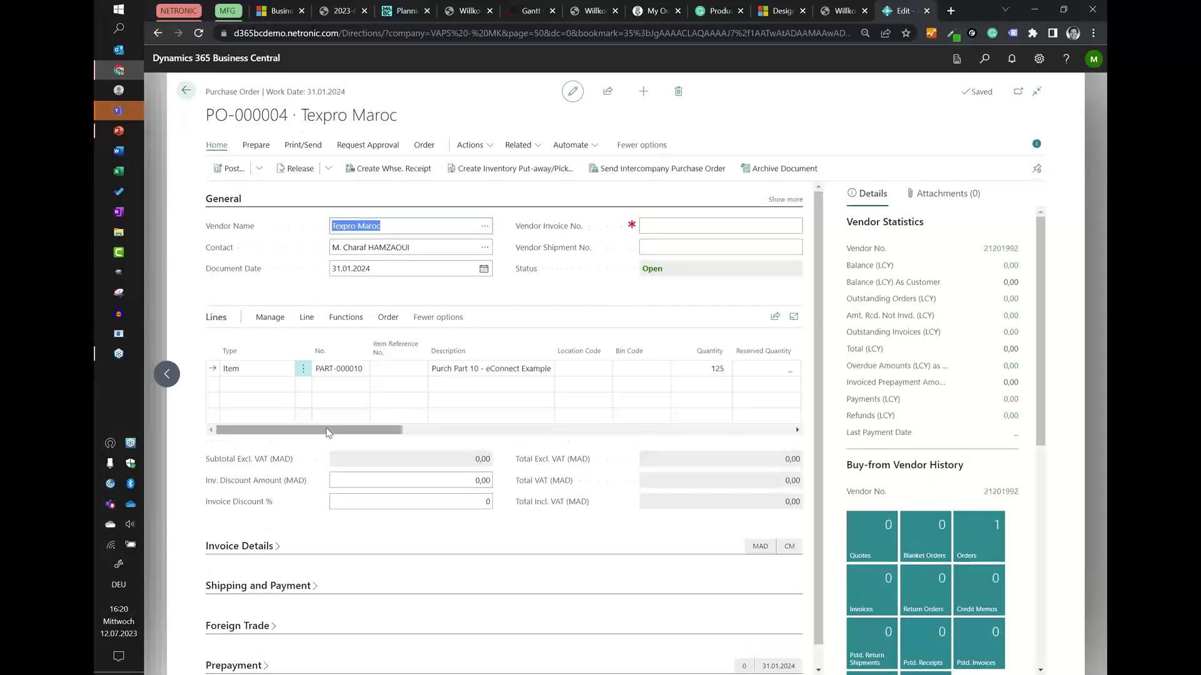
drag(330, 434, 584, 433)
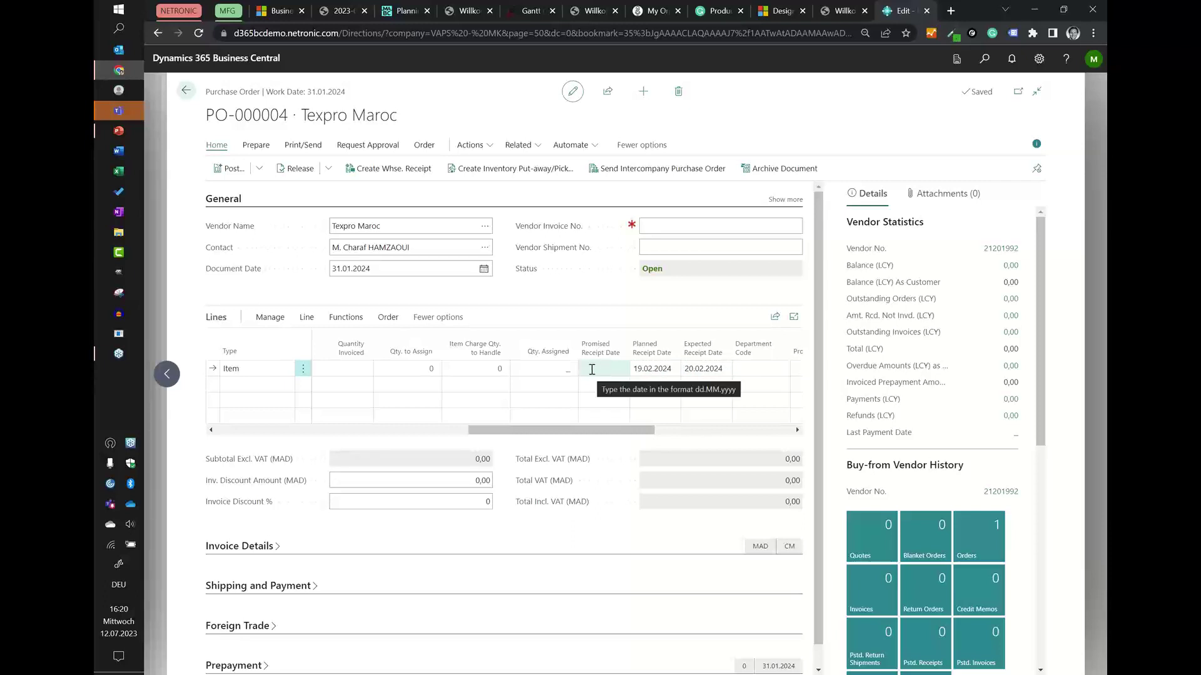
Review the Promised Receipt Date Missing value of PART-000010 in the order components and return to the production schedule.
click(185, 92)
click(185, 93)
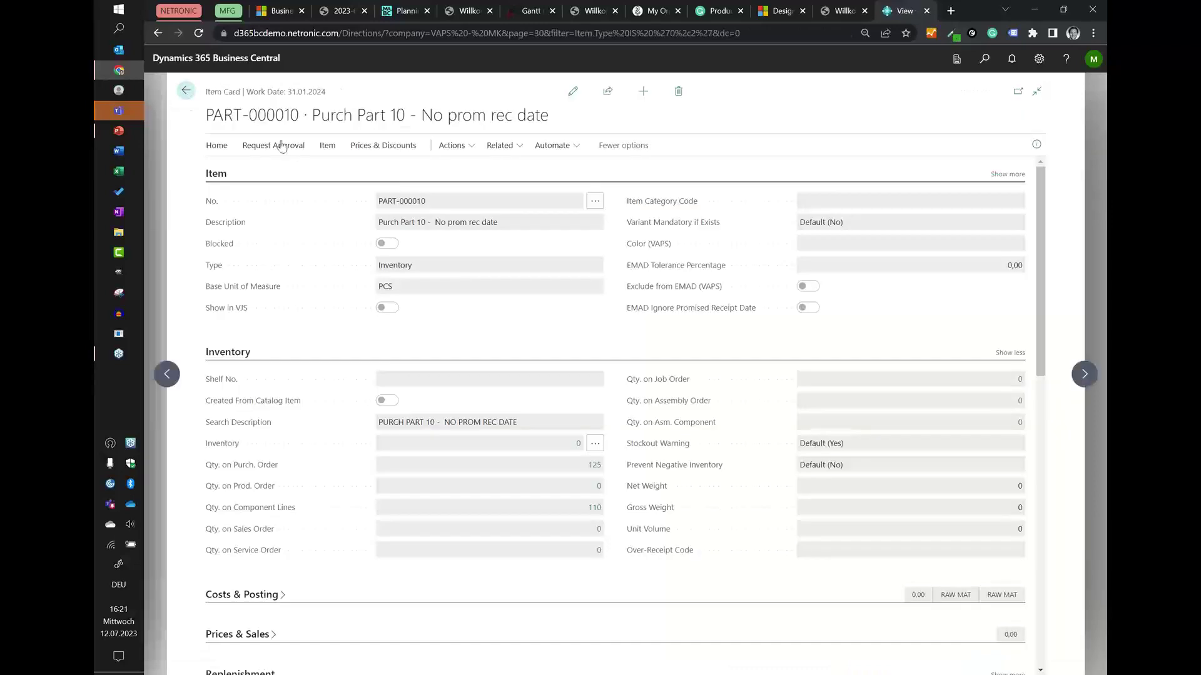
click(185, 93)
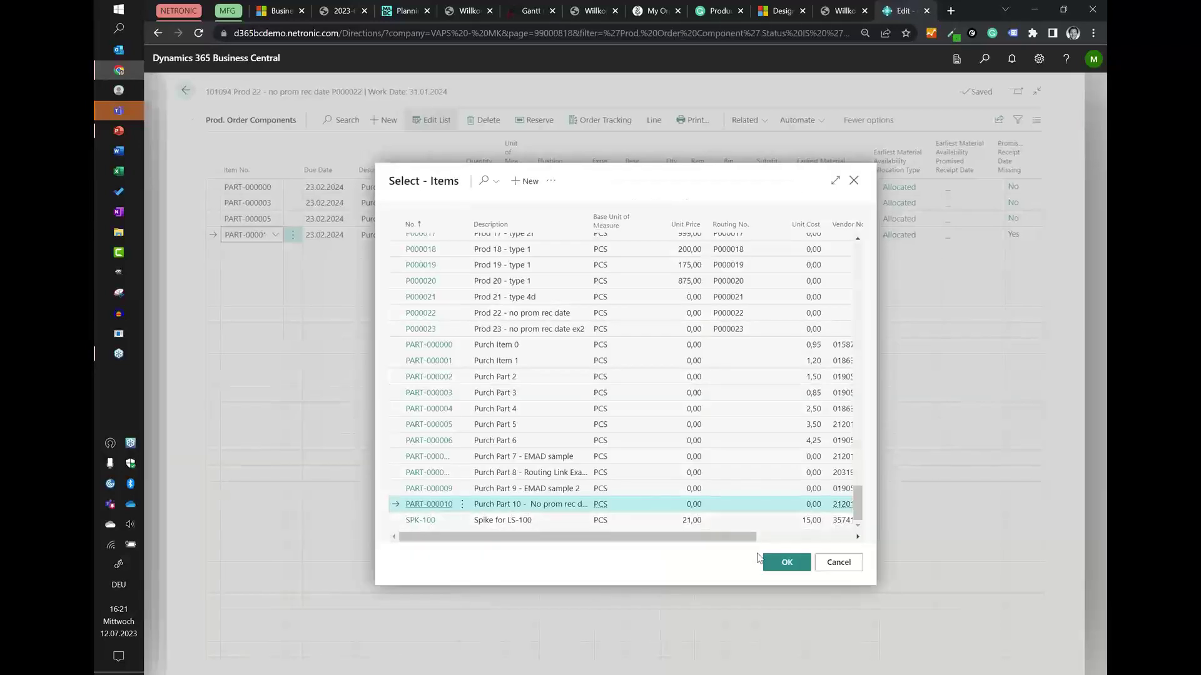
click(807, 566)
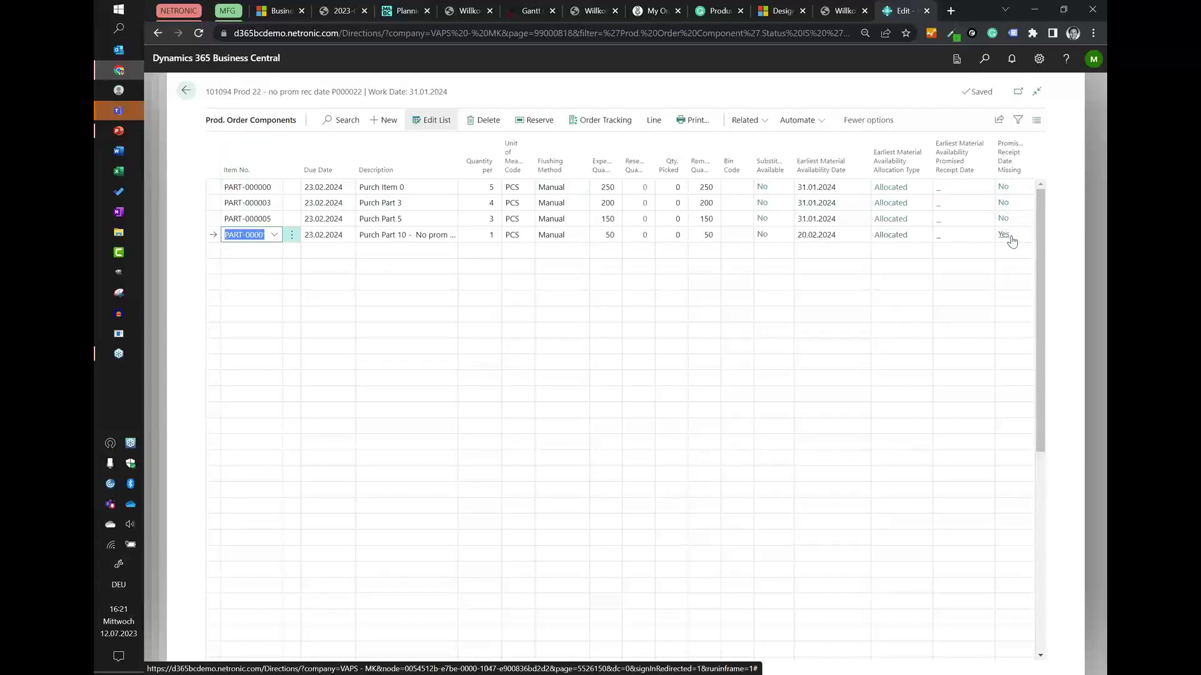
click(186, 92)
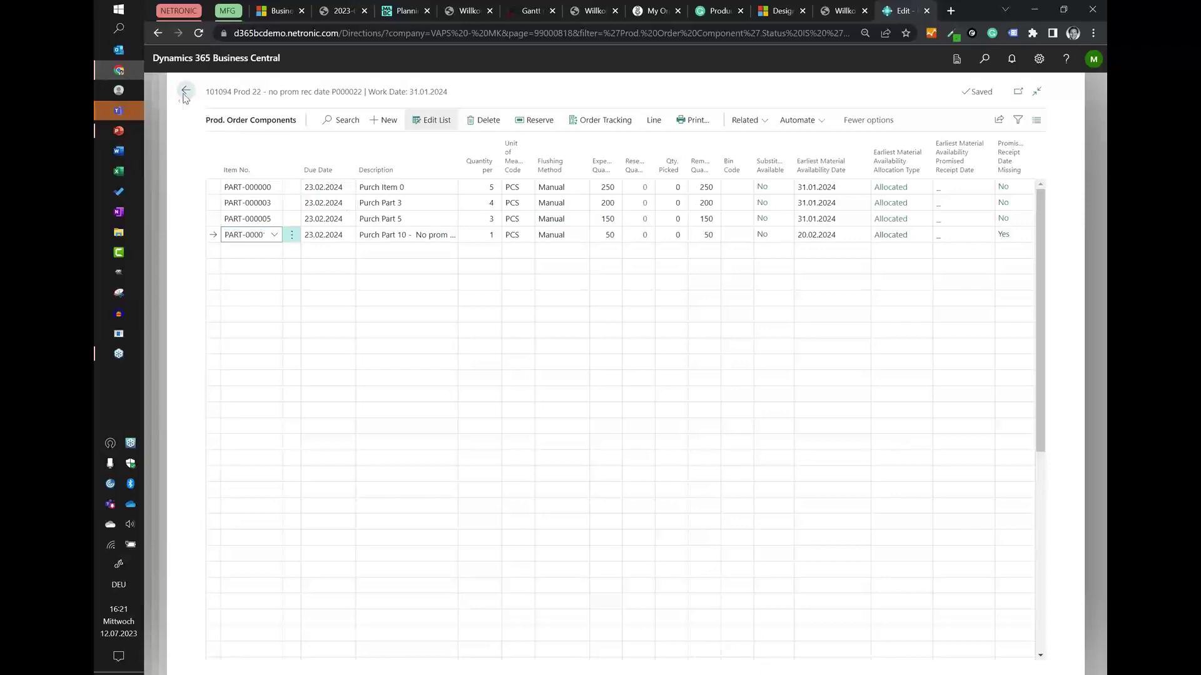
click(184, 93)
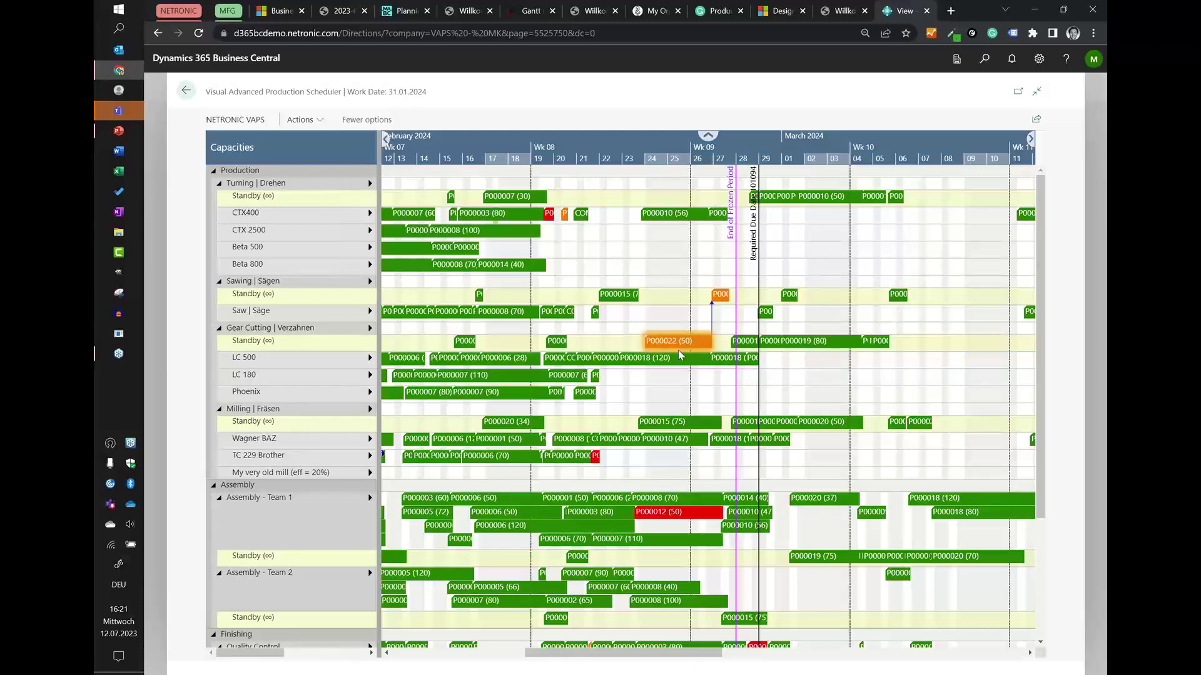
Schedule the standby operations onto the machines with the Add All function.
scroll(401, 156, down, 1)
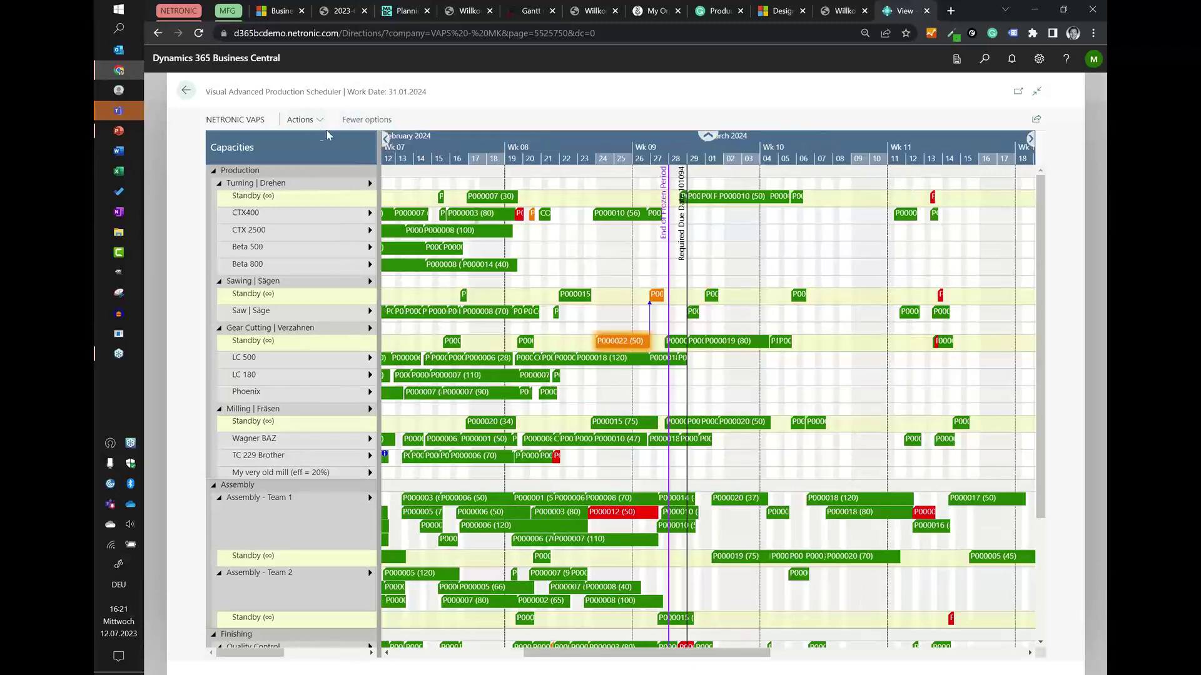
click(305, 119)
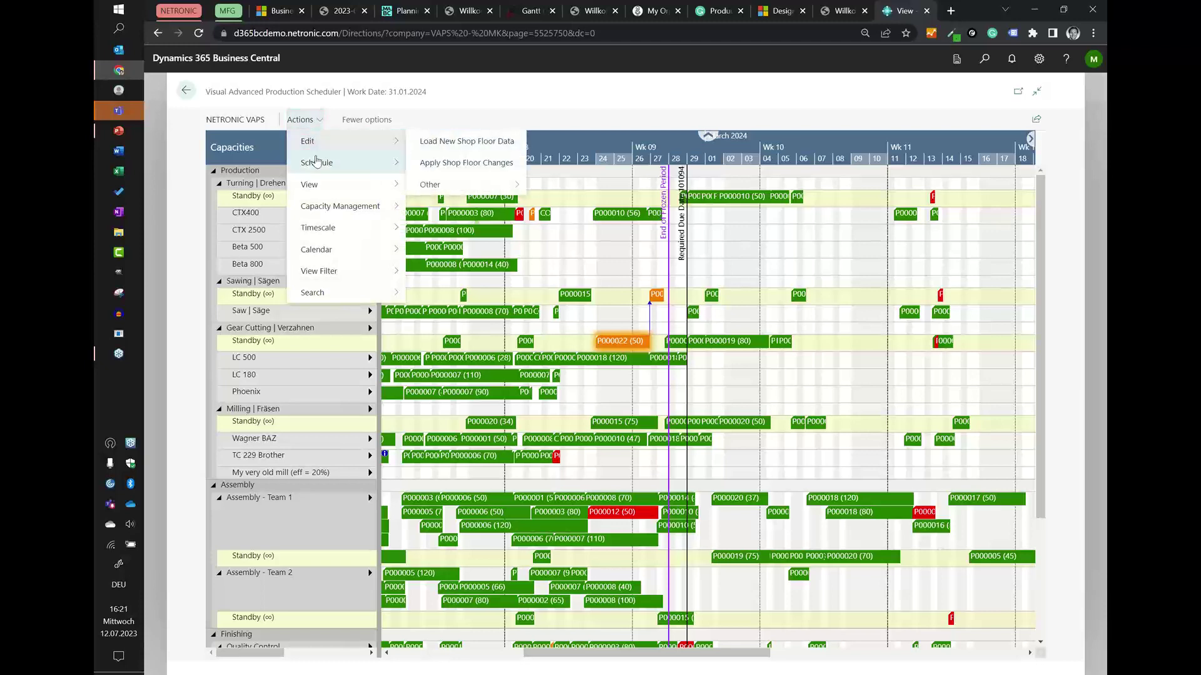
mouse_move(317, 162)
mouse_move(432, 162)
click(577, 164)
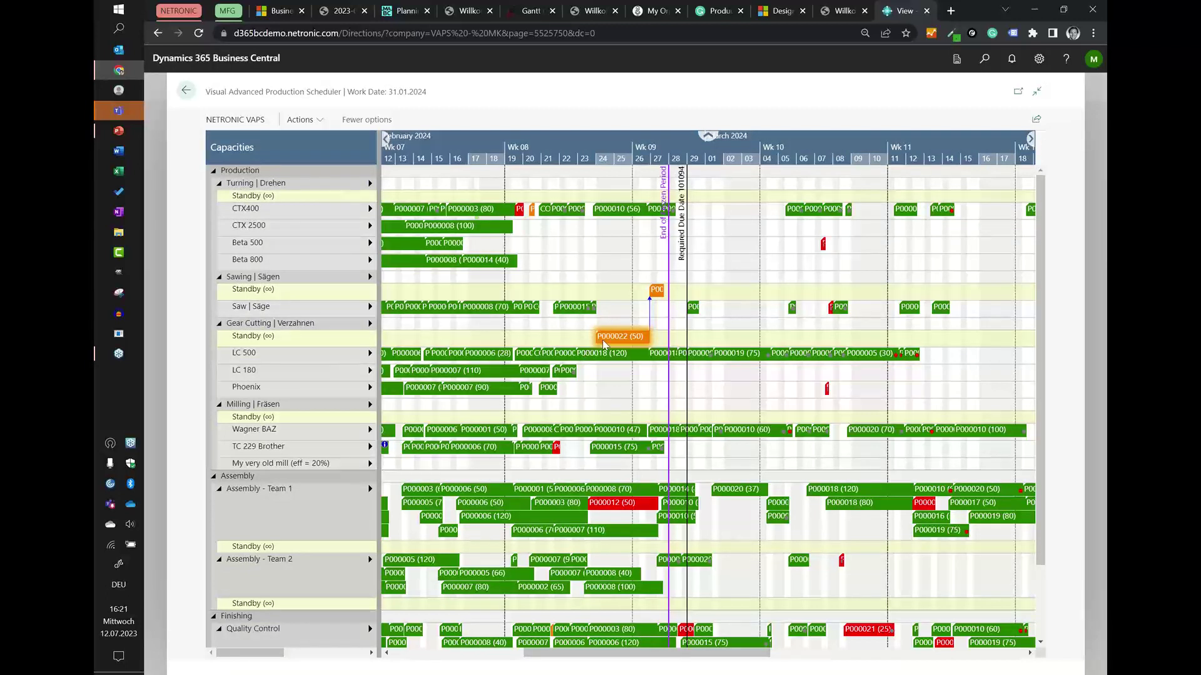
Move the orange P000022 (50) operation from Gear Cutting standby to LC 180 and its orange Sawing standby operation to Saw | Säge.
mouse_move(618, 339)
drag(607, 335, 663, 374)
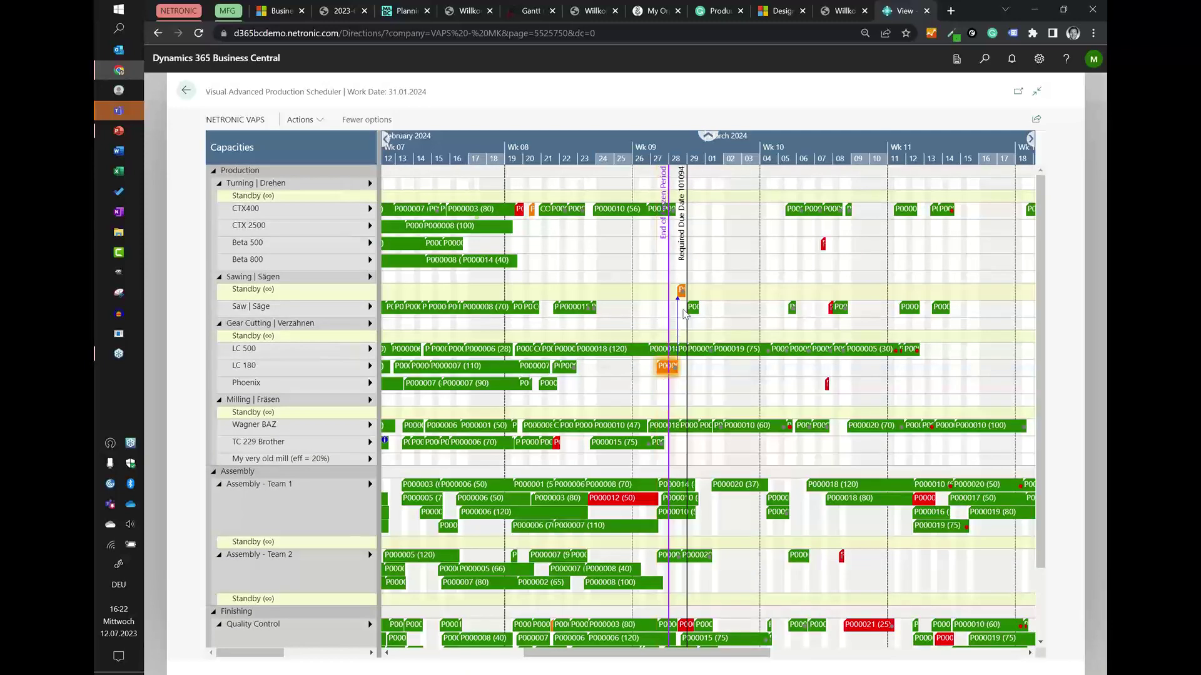
drag(681, 291, 684, 308)
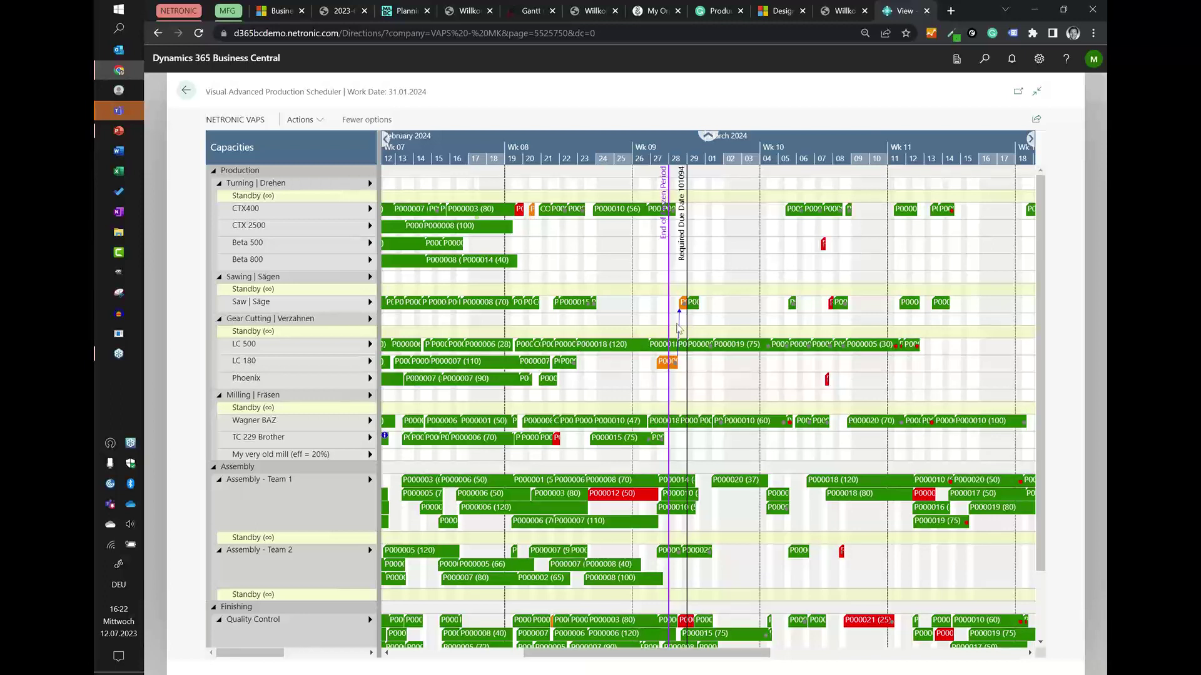
Show the links of the orange CTX400 operation and move all operations without fully promised receipt dates to standby.
click(531, 213)
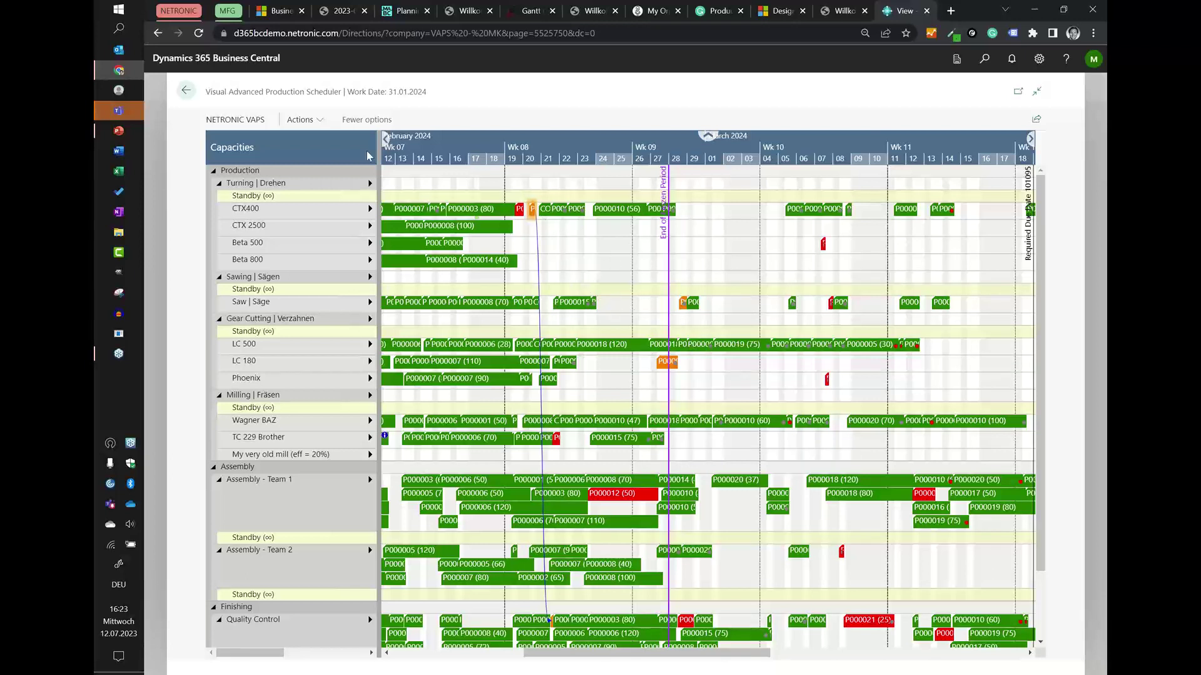
click(310, 126)
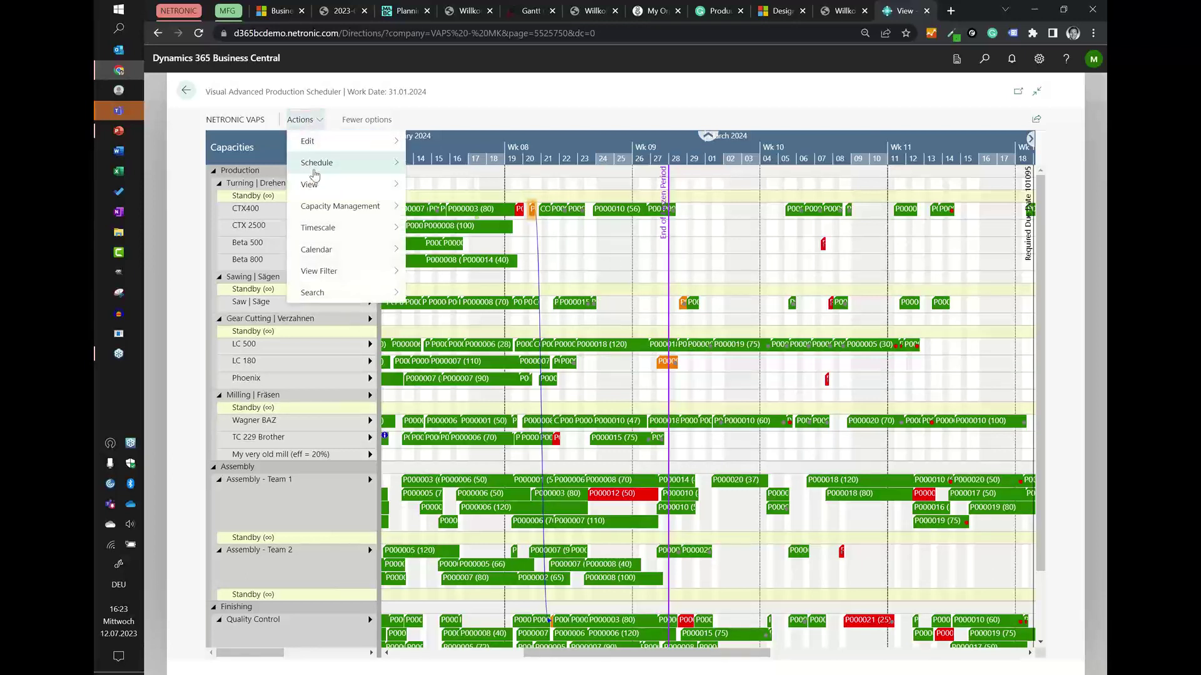
mouse_move(313, 164)
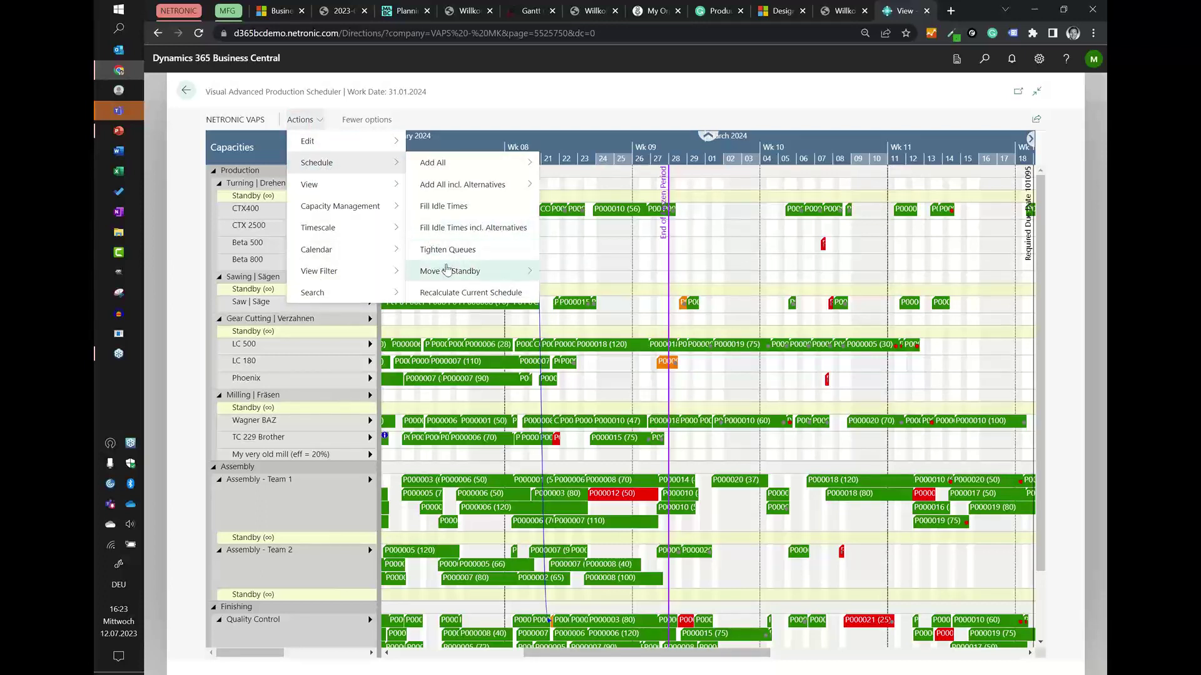
mouse_move(449, 273)
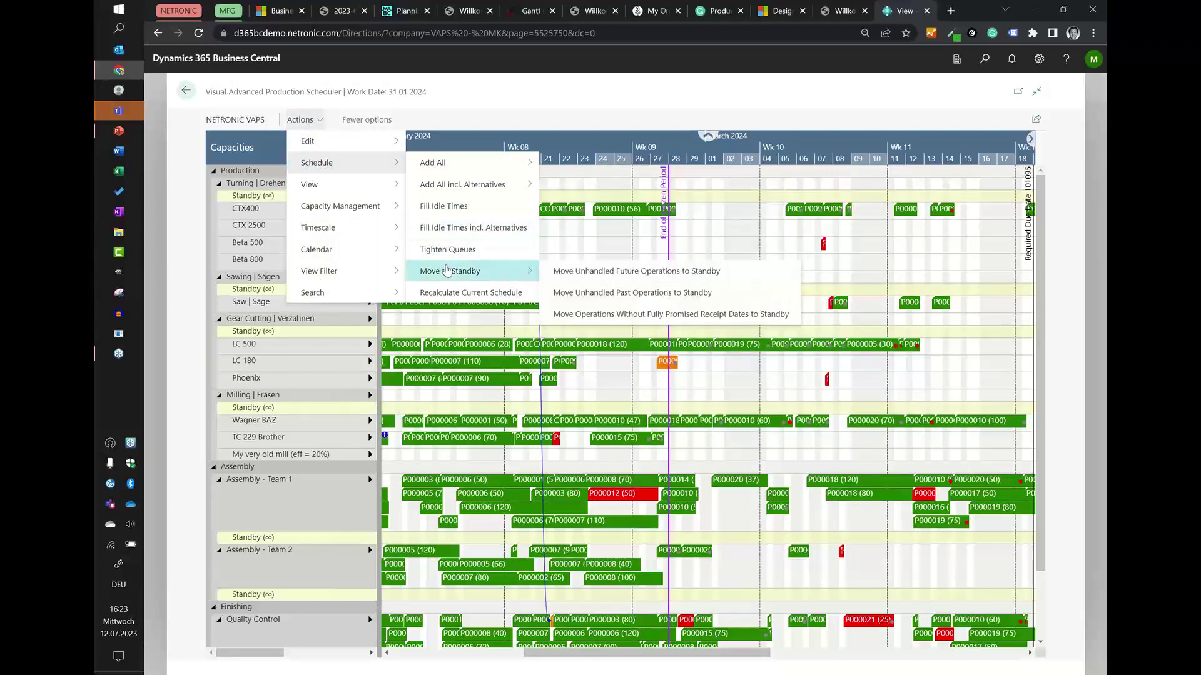
click(585, 315)
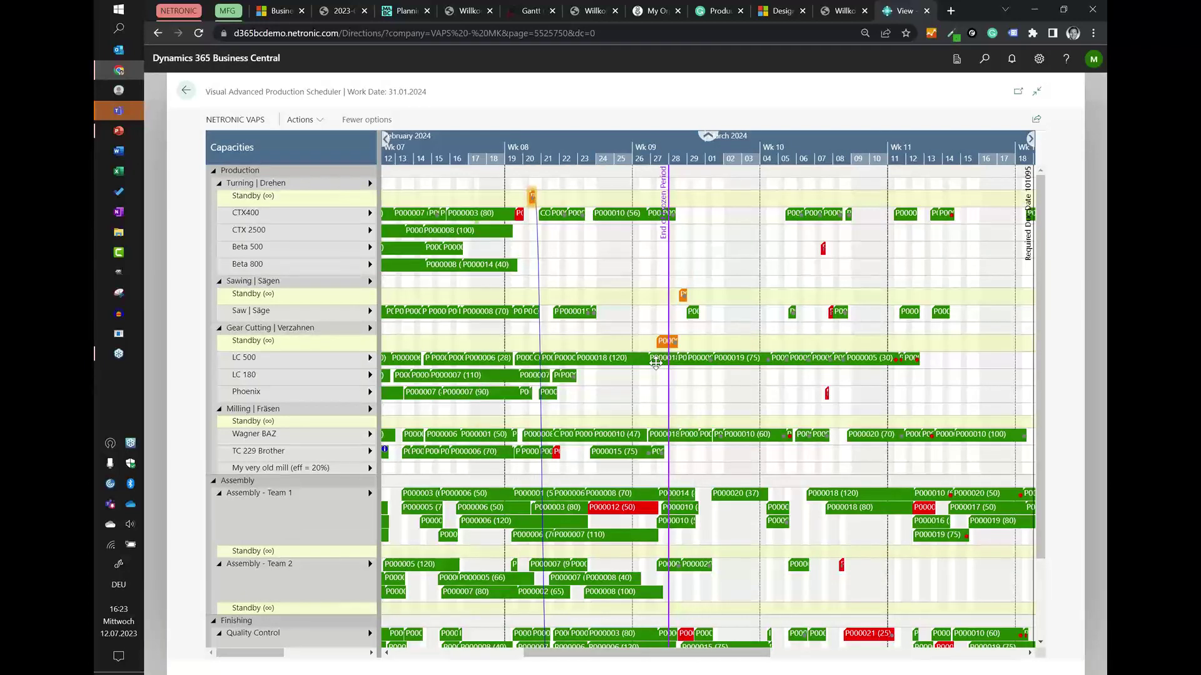
mouse_move(656, 363)
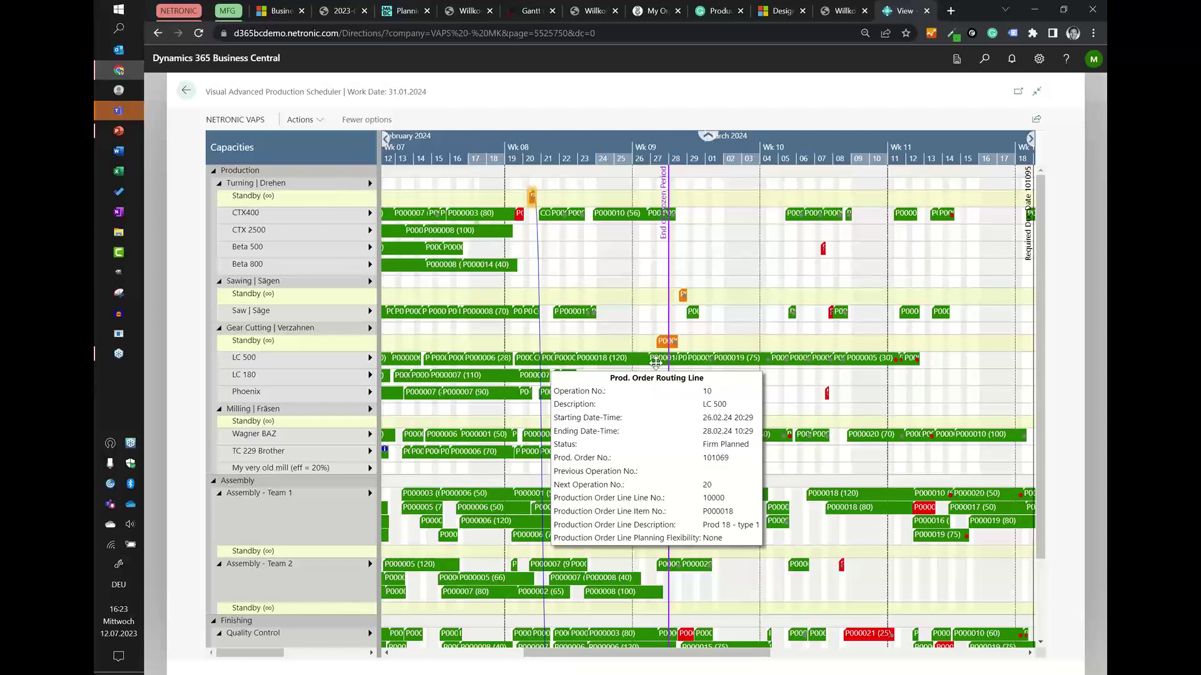
Leave the schedule and open the item card of item 1000, Bicycle, from the item list.
click(186, 92)
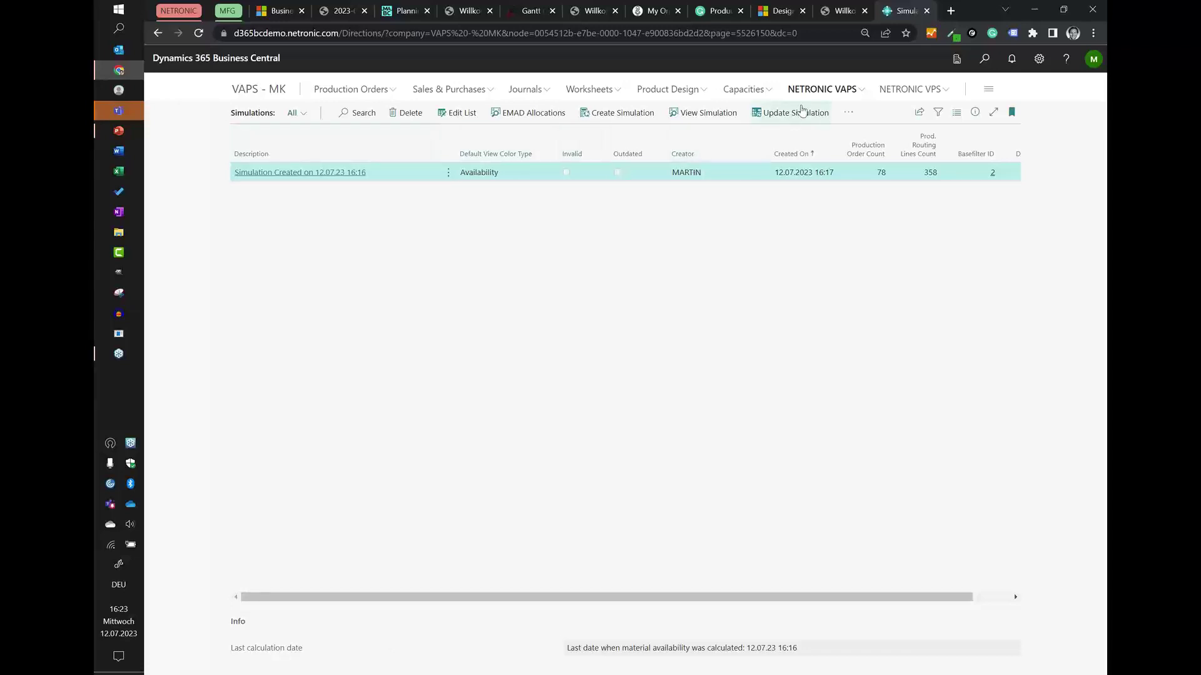
click(744, 90)
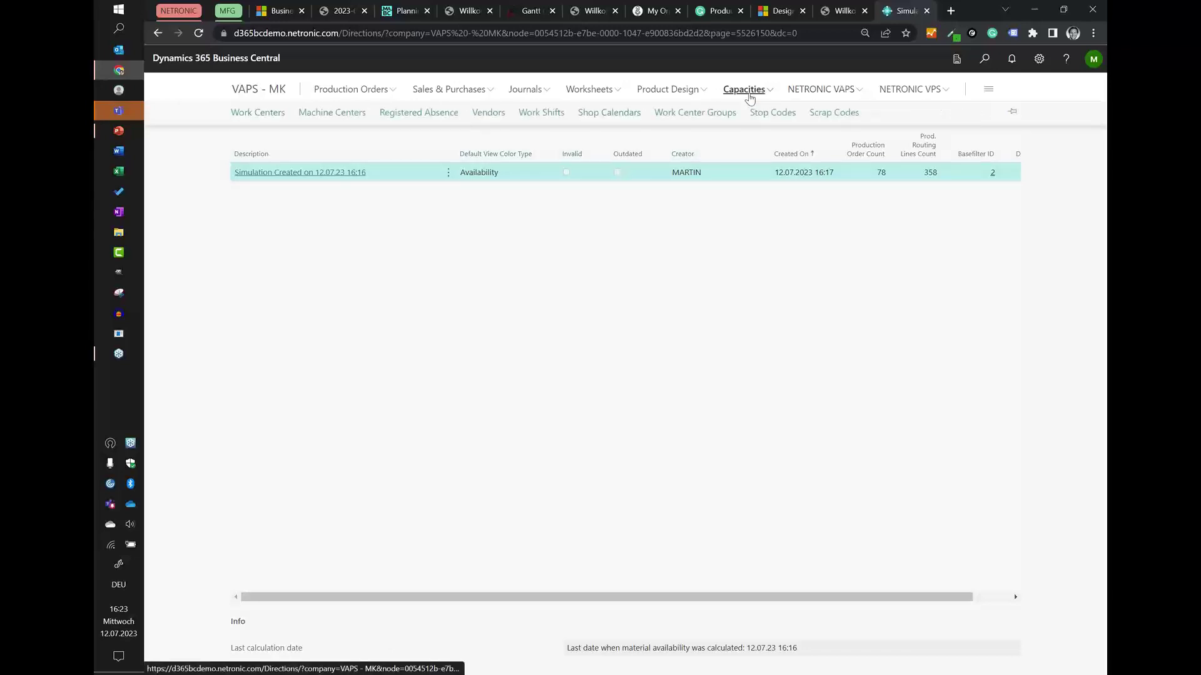
click(680, 98)
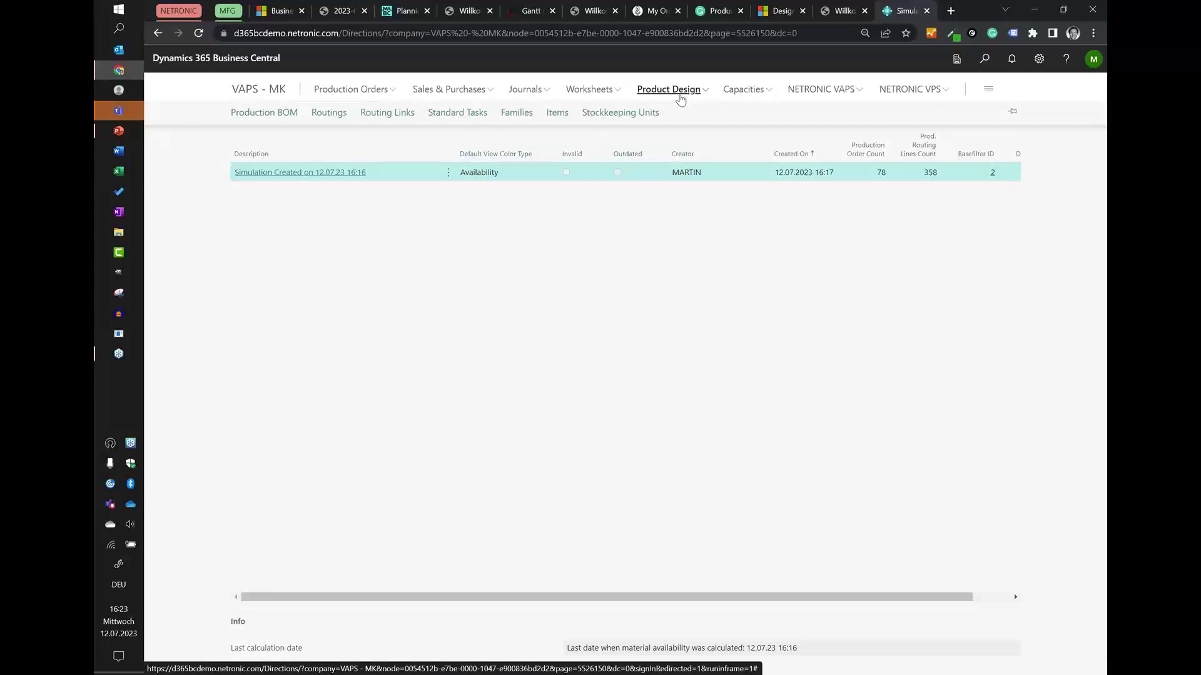
click(561, 114)
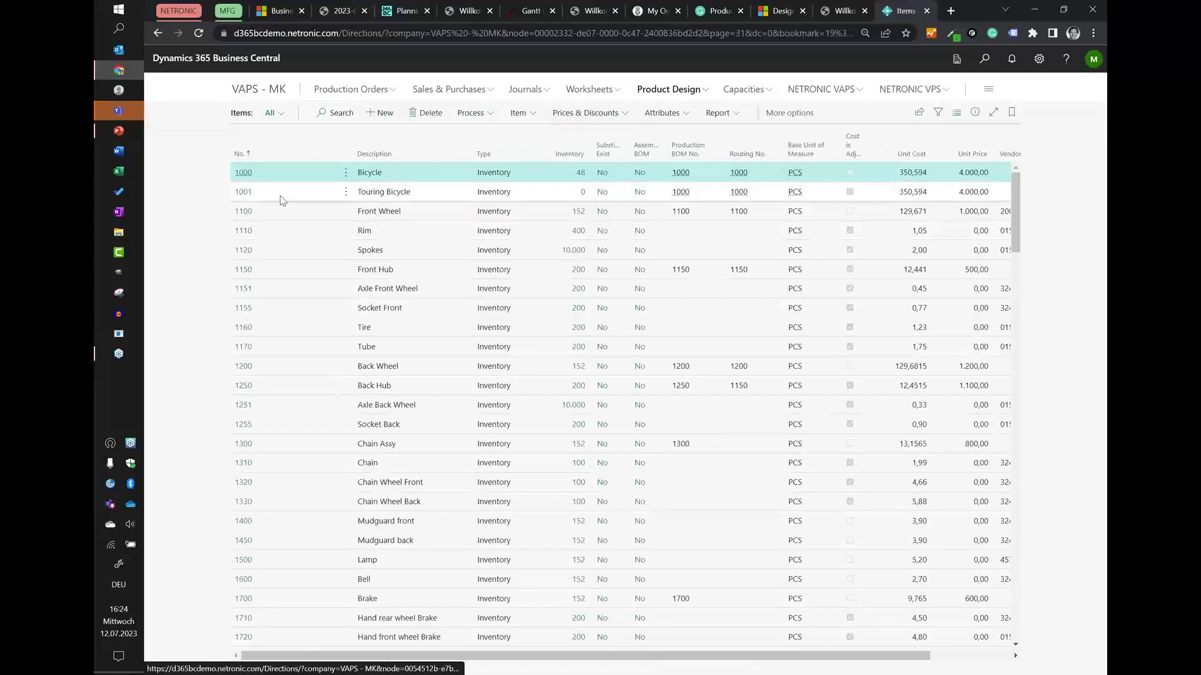
click(244, 174)
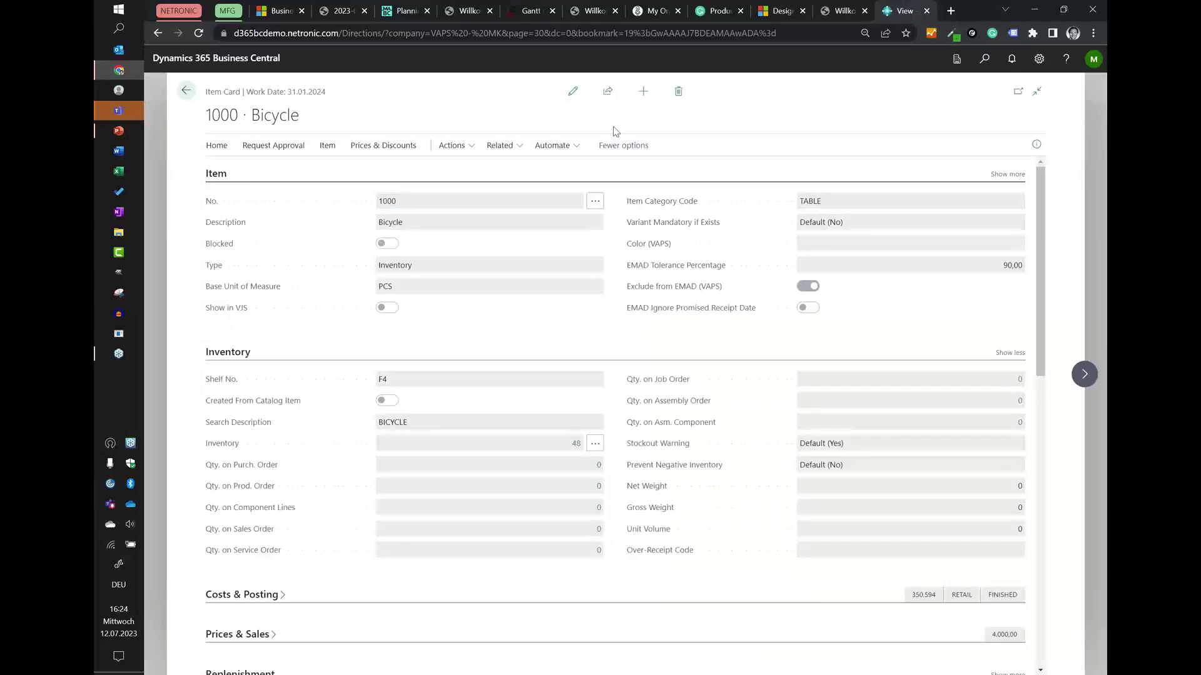
Turn on EMAD Ignore Promised Receipt Date for item 1000, Bicycle, and return to the item list.
click(572, 91)
click(805, 308)
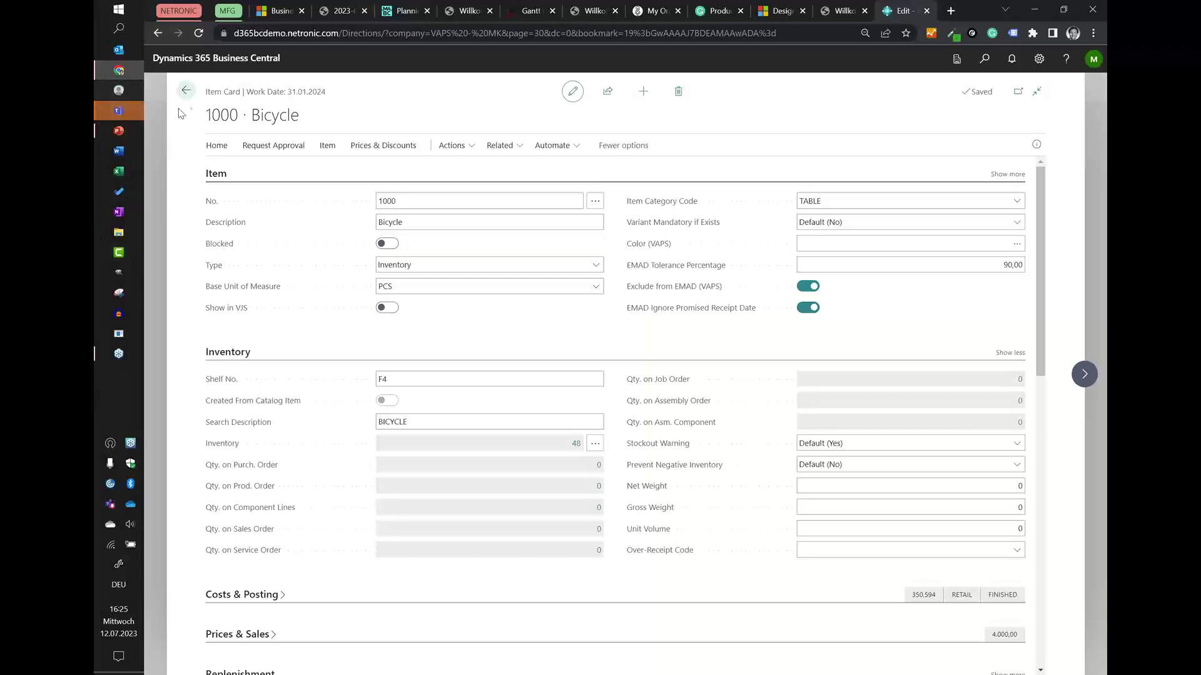
click(185, 91)
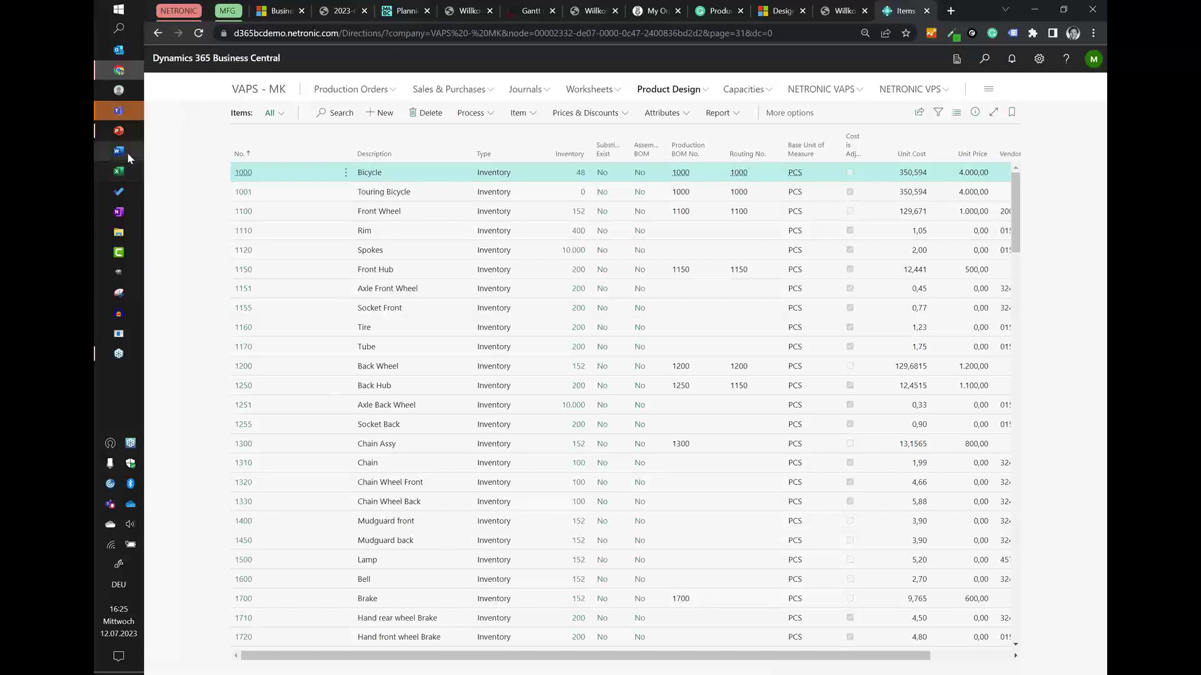
Switch to the PowerPoint webinar presentation and show slide 12 on the enhancement of the add all function.
click(118, 130)
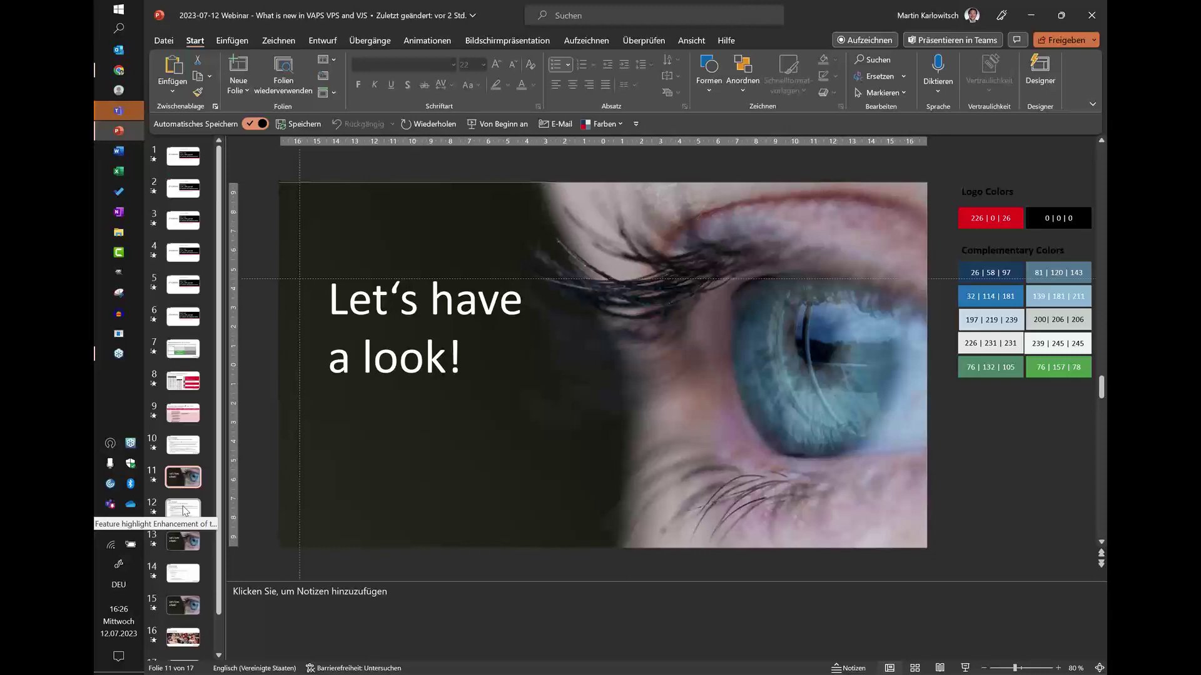
click(184, 509)
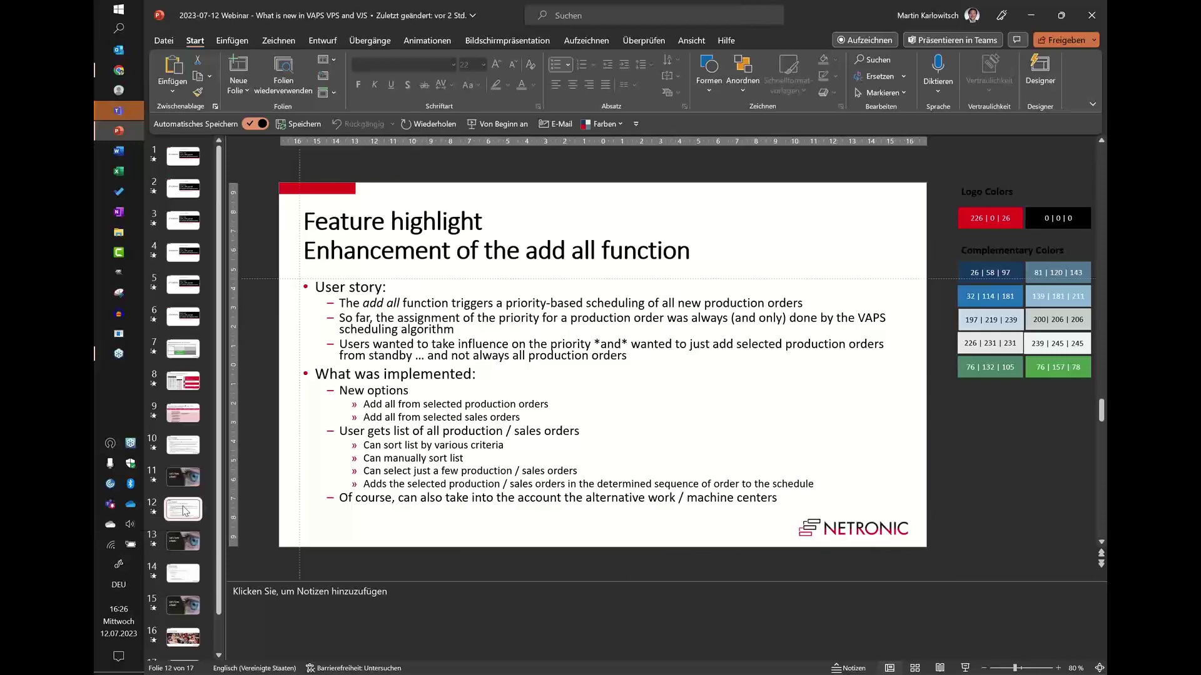
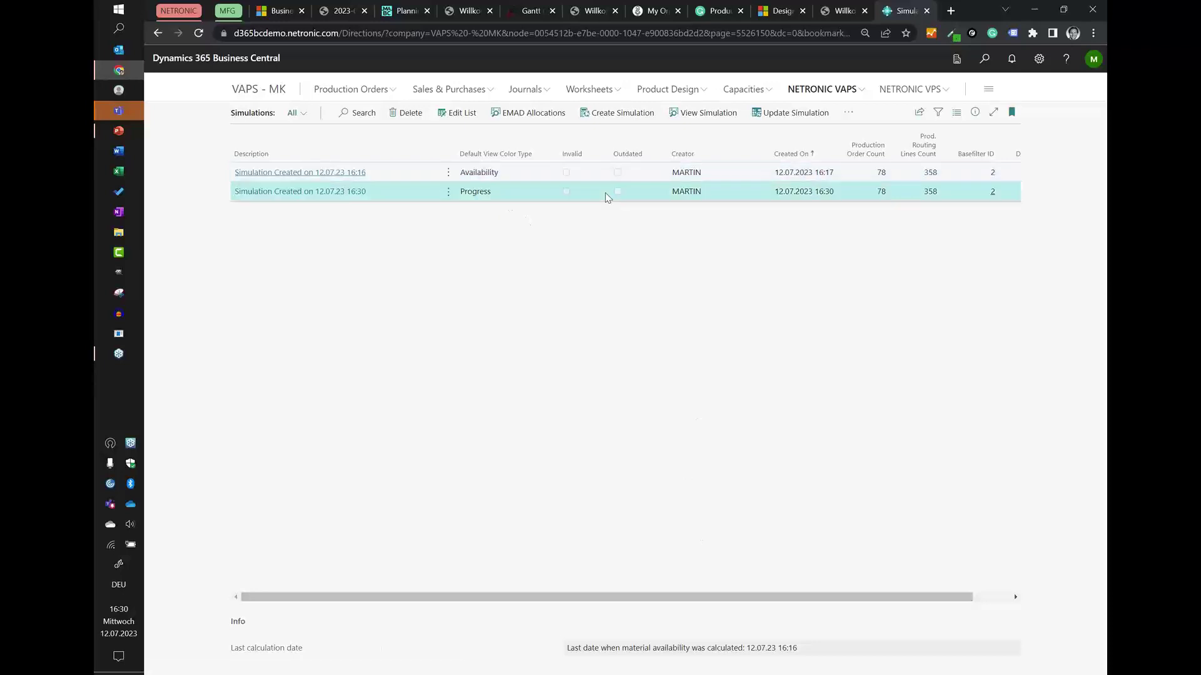
View the Progress simulation created on 12.07.23 16:30 in the Visual Advanced Production Scheduler.
click(701, 116)
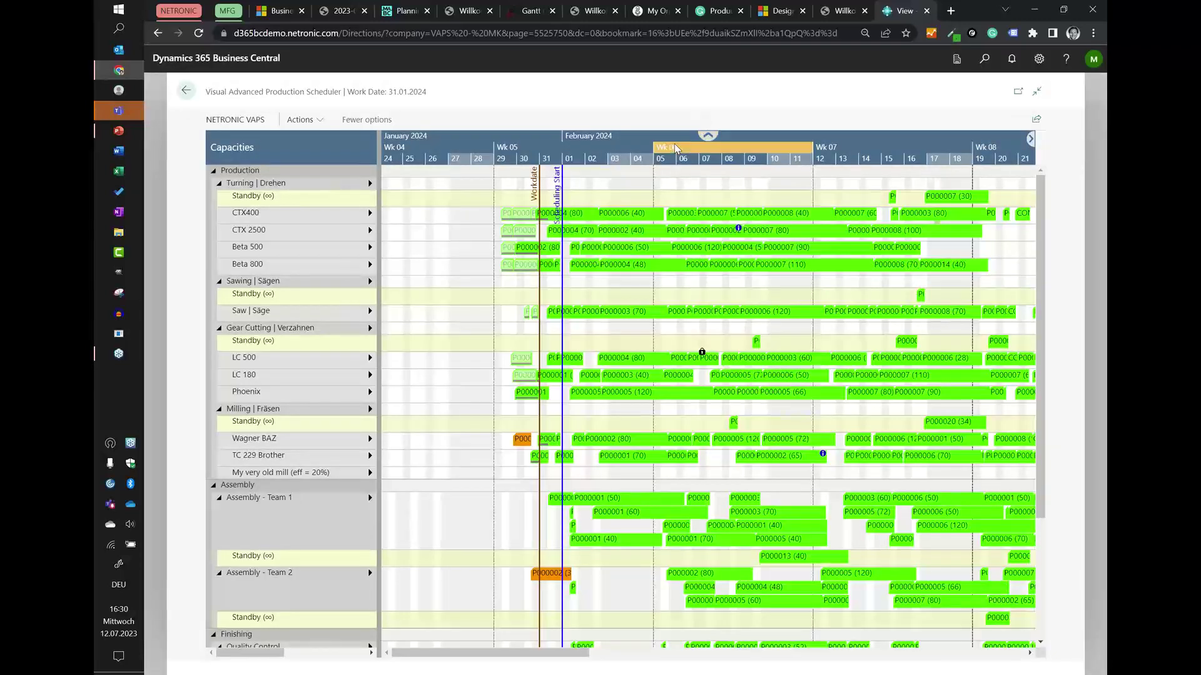
Add all operations from standby, including alternatives, to the schedule.
scroll(676, 148, down, 2)
scroll(676, 148, down, 1)
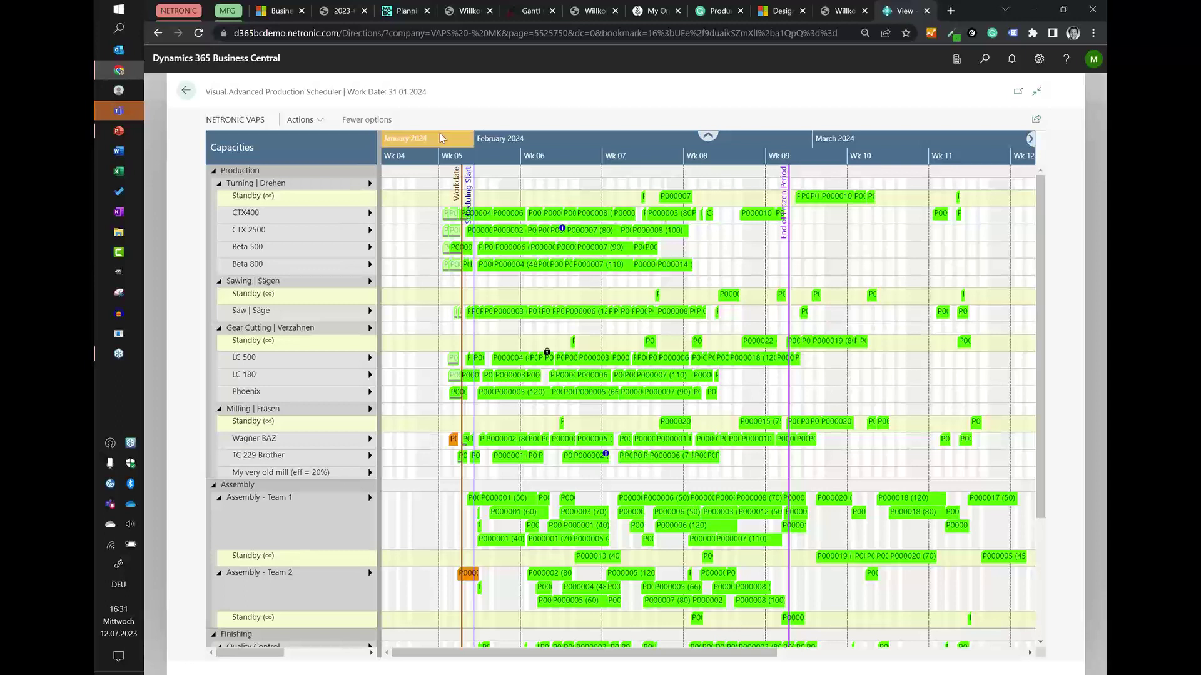
click(300, 120)
mouse_move(316, 162)
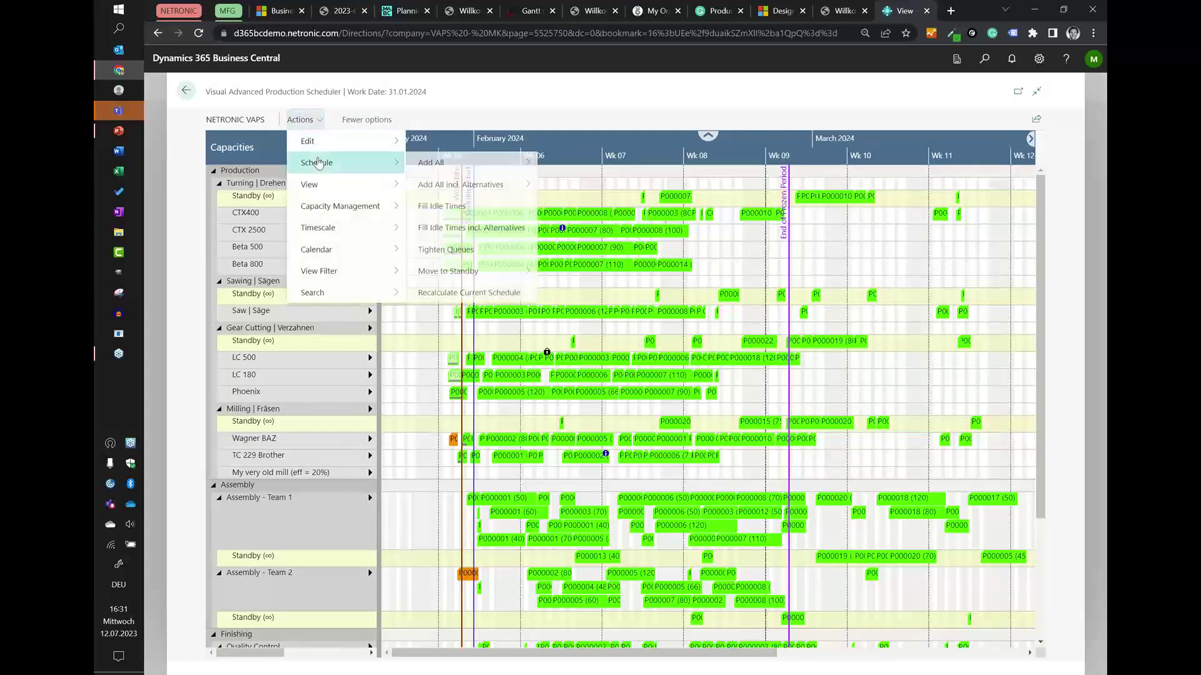
mouse_move(454, 167)
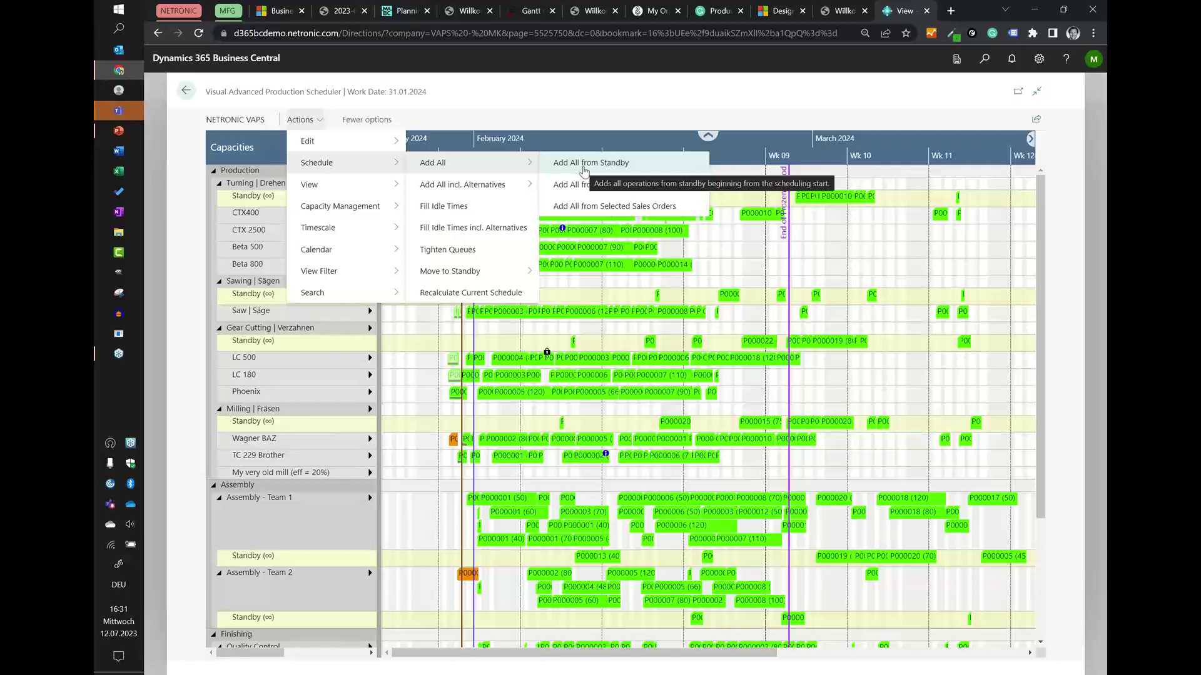
mouse_move(435, 190)
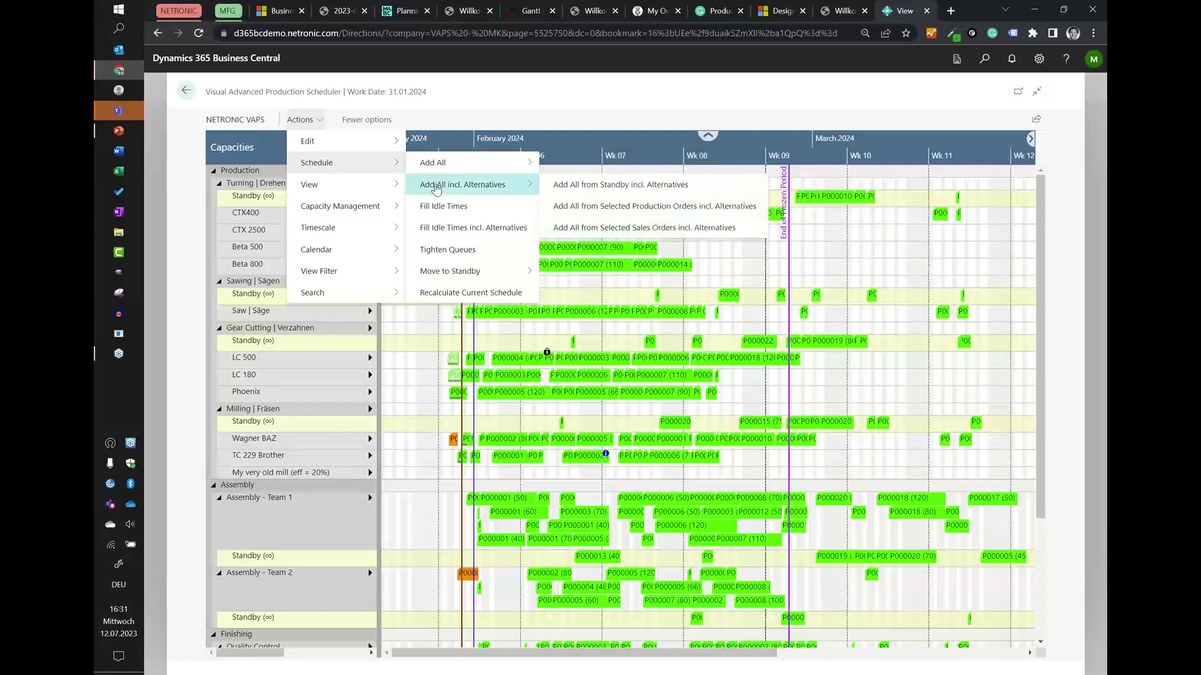
click(569, 186)
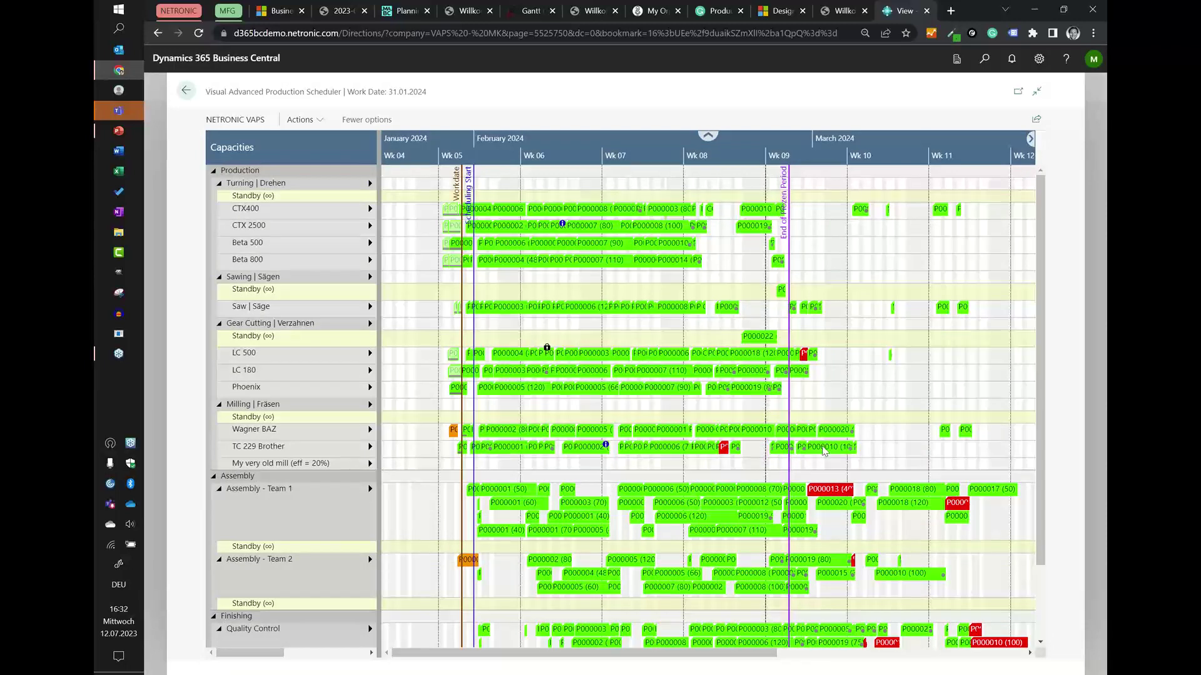
Review the resulting schedule, and undo the add all from standby including alternatives.
scroll(820, 429, down, 1)
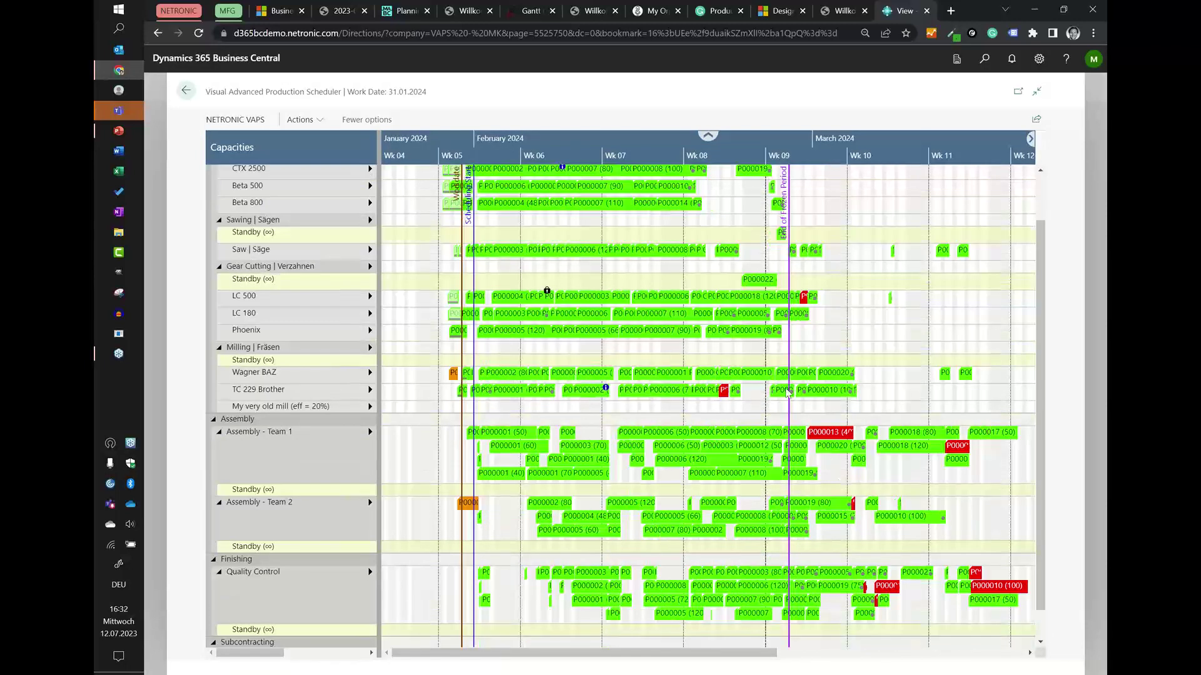
click(250, 122)
click(236, 139)
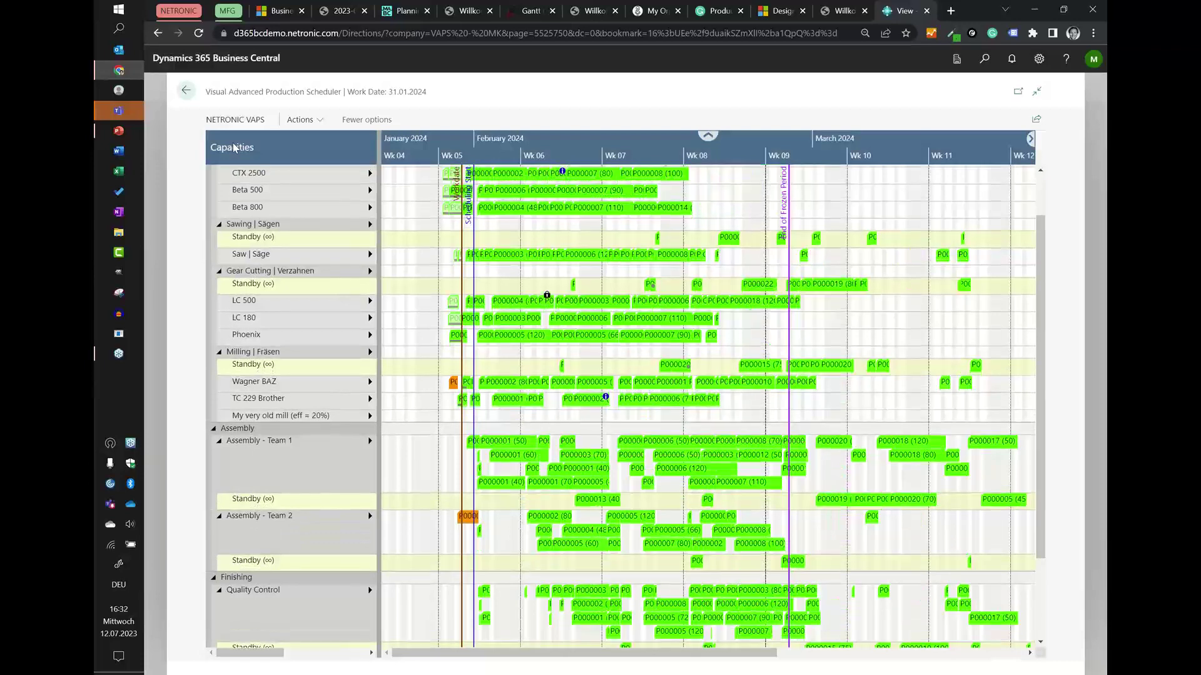
scroll(551, 302, up, 1)
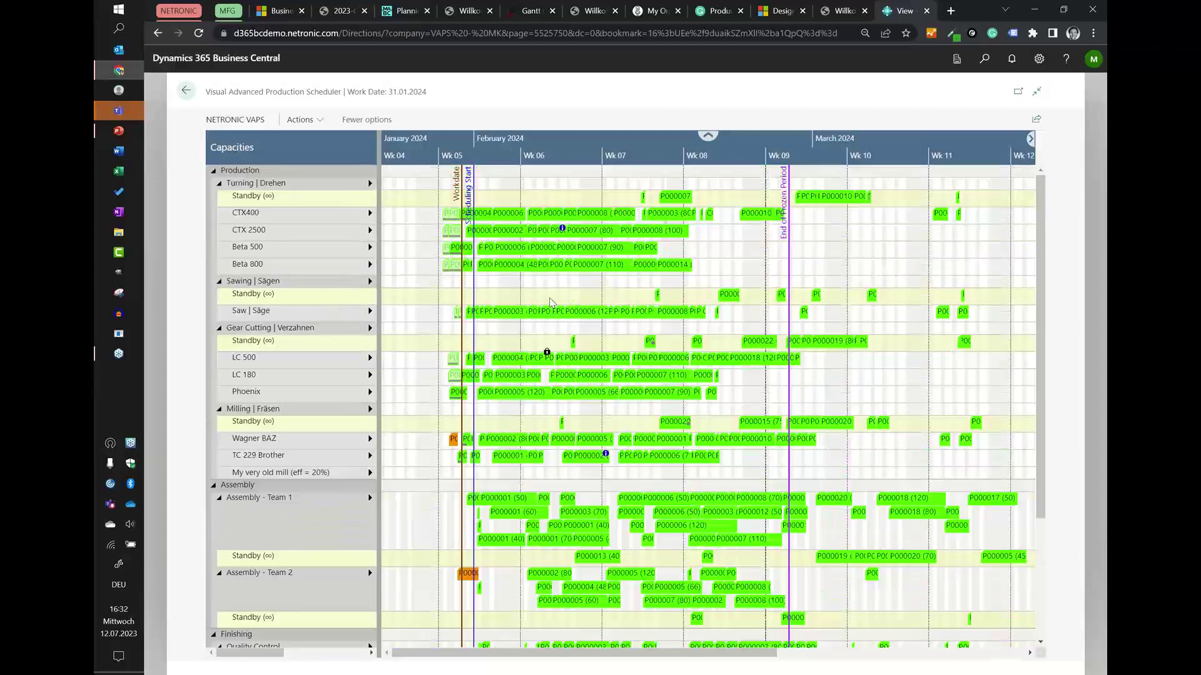
Add only the released production order 101052, Prod 5 - Type 2c, from standby, including alternatives, and review the schedule.
click(300, 119)
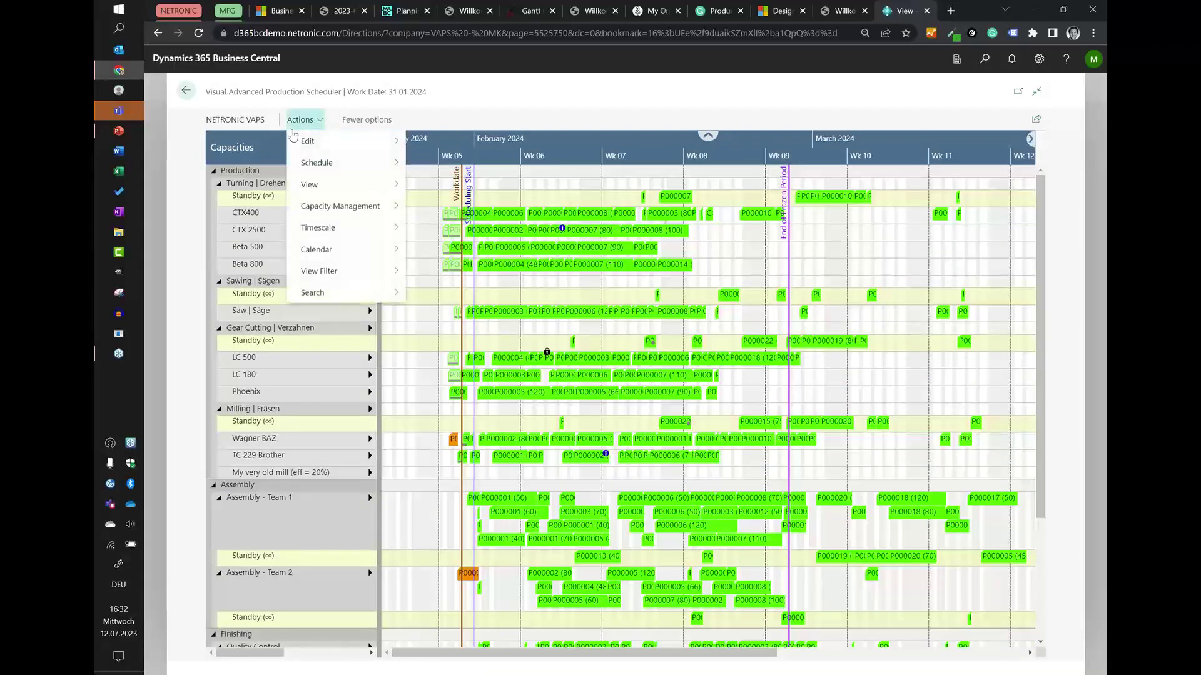
mouse_move(400, 163)
mouse_move(421, 185)
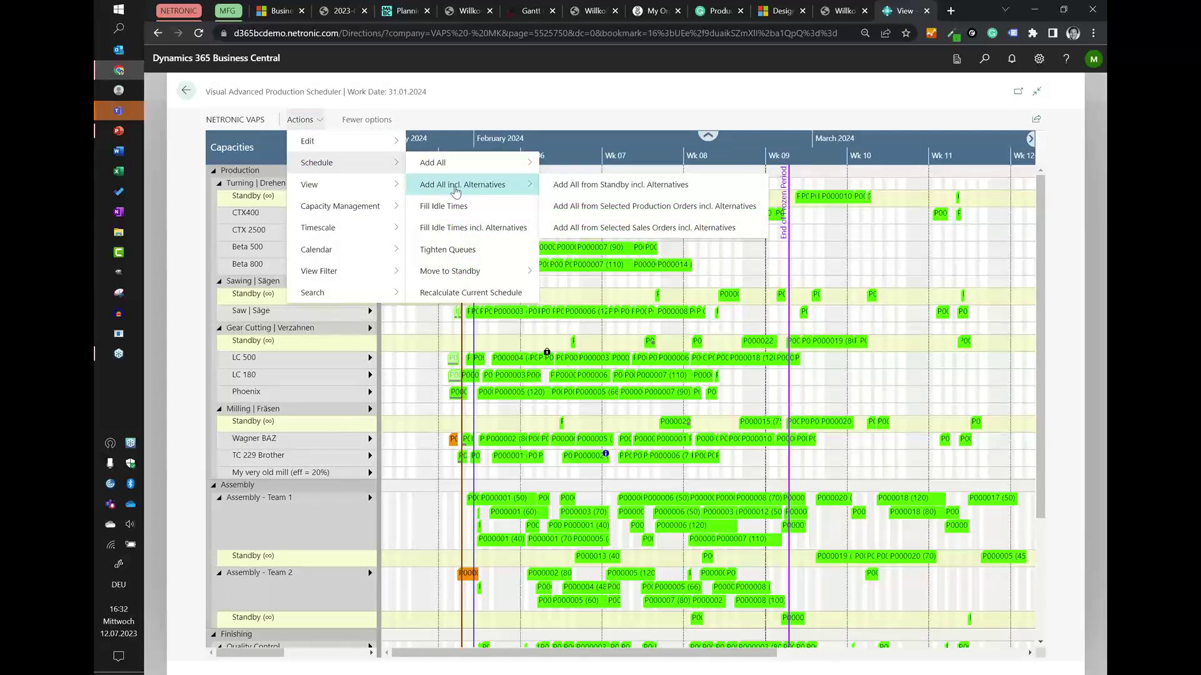
click(613, 214)
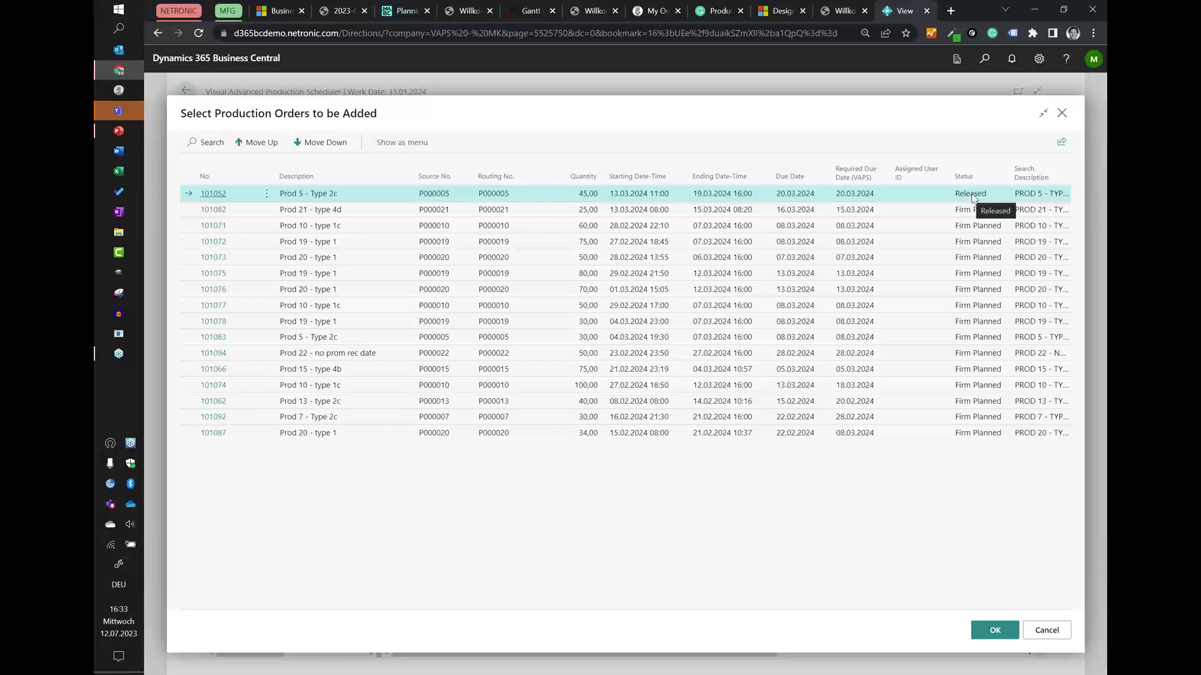
shift+click(939, 237)
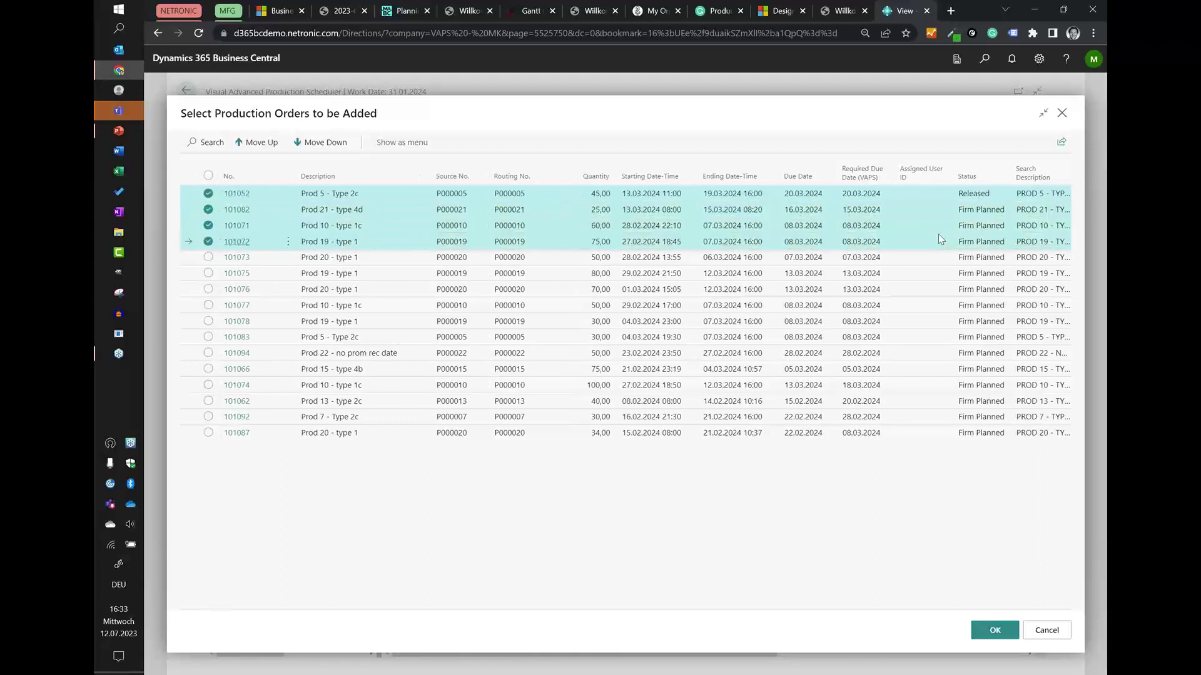
click(935, 199)
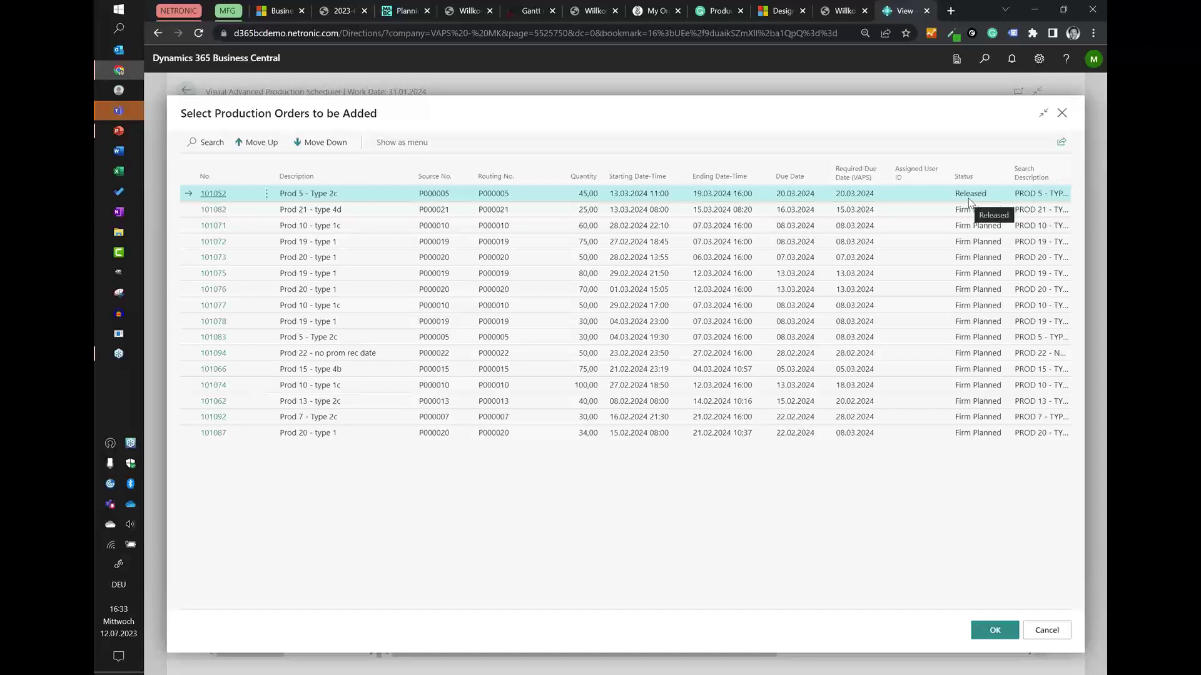
click(995, 631)
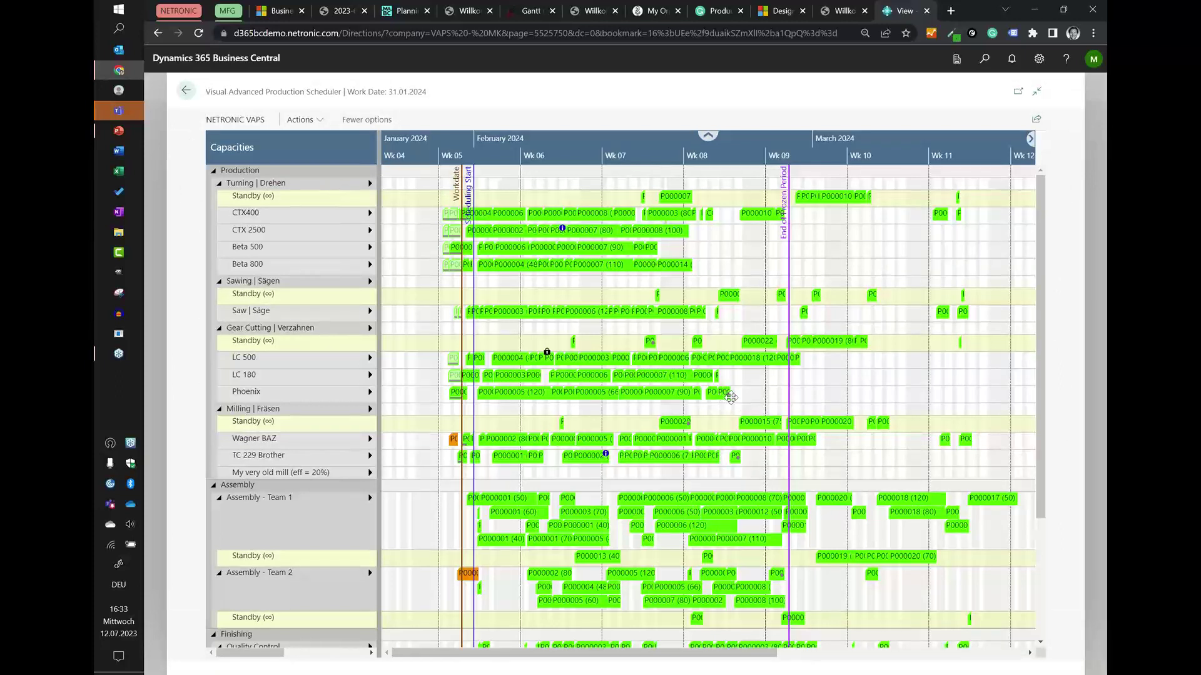
scroll(745, 419, down, 5)
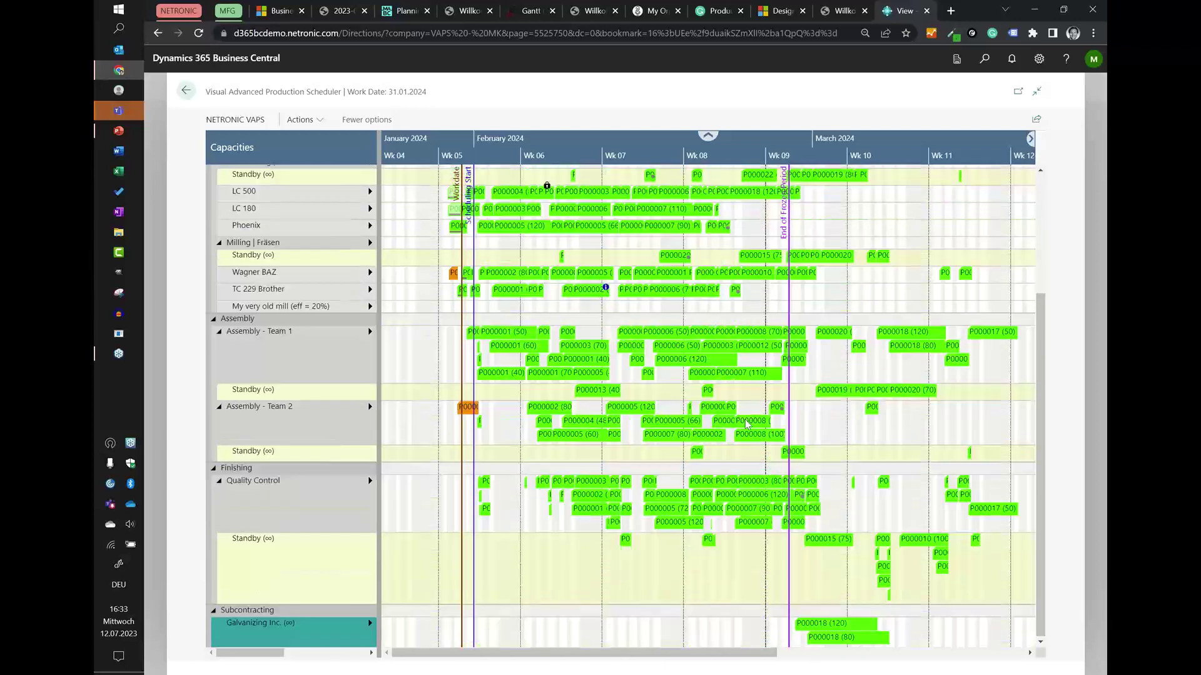
scroll(745, 419, up, 5)
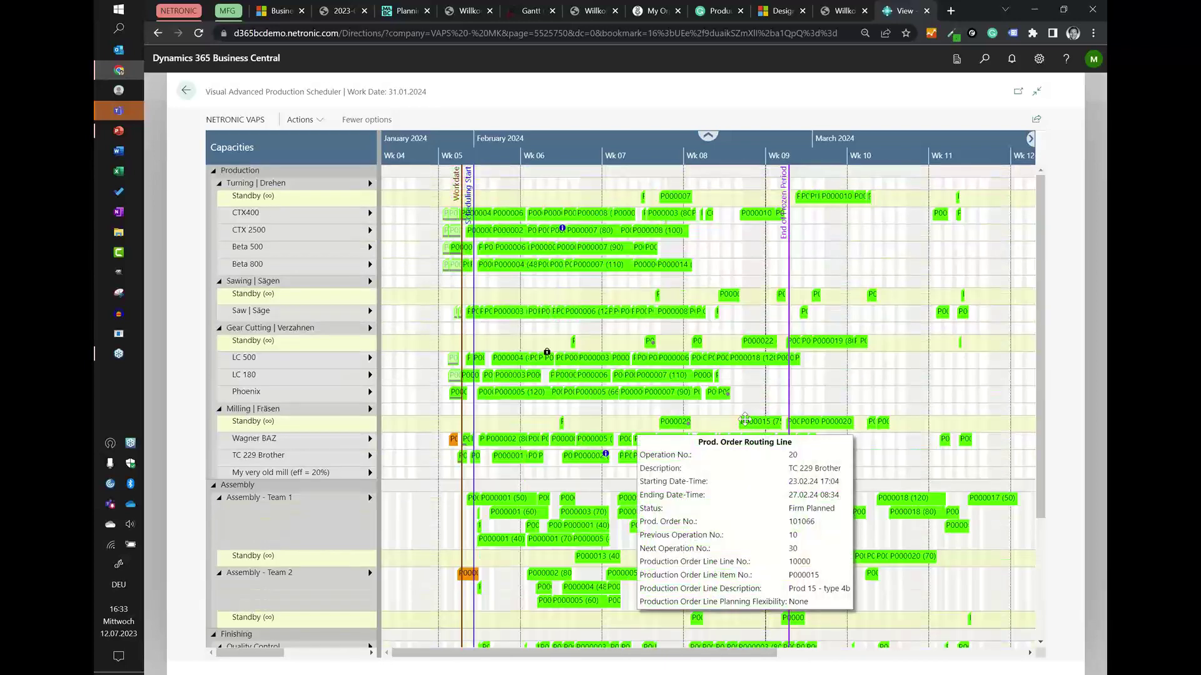
Add all remaining production orders including alternatives, sorted by quantity in descending order.
click(318, 125)
mouse_move(331, 162)
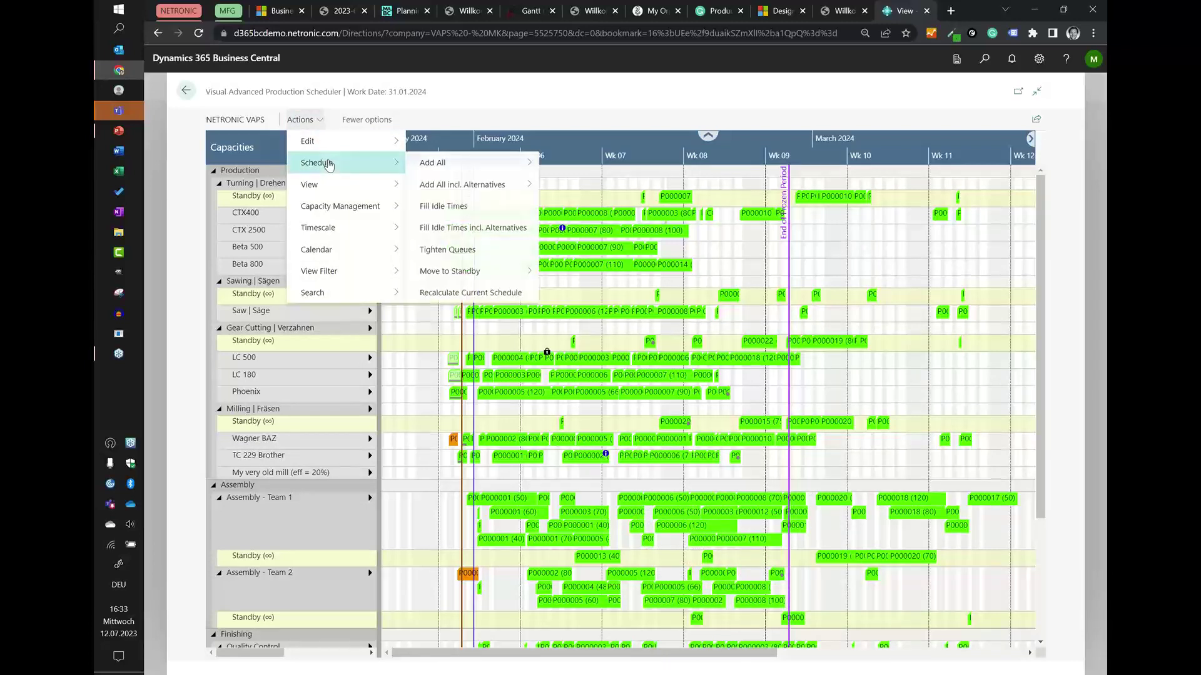
mouse_move(452, 184)
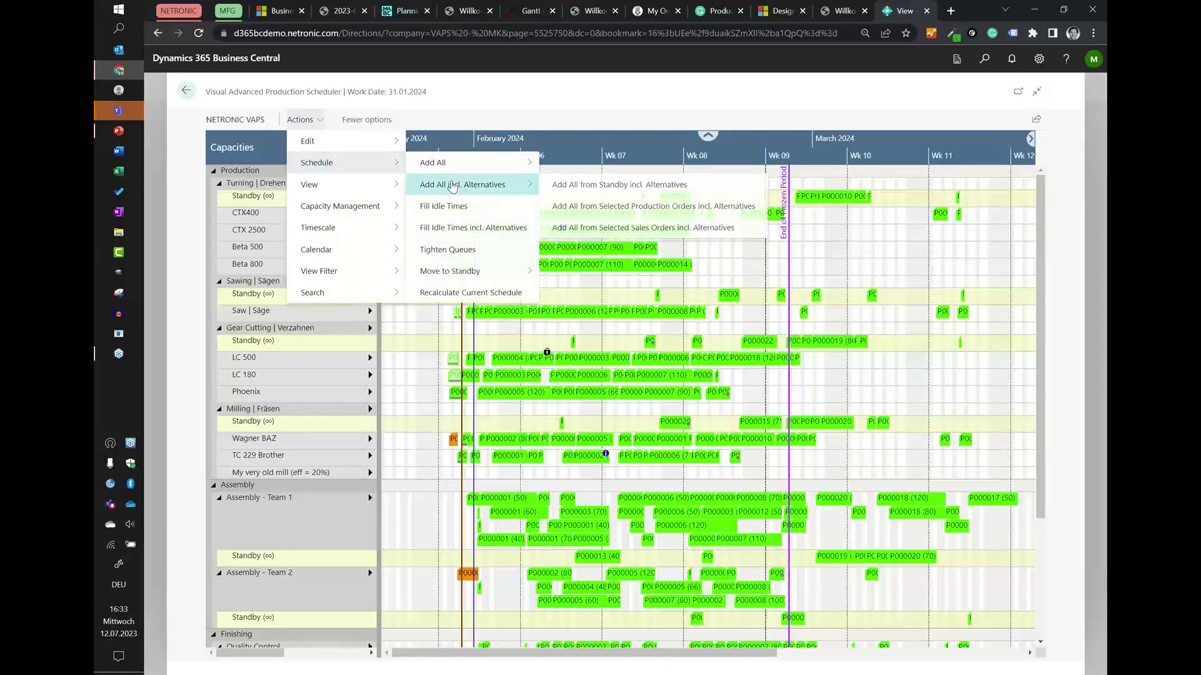
click(610, 208)
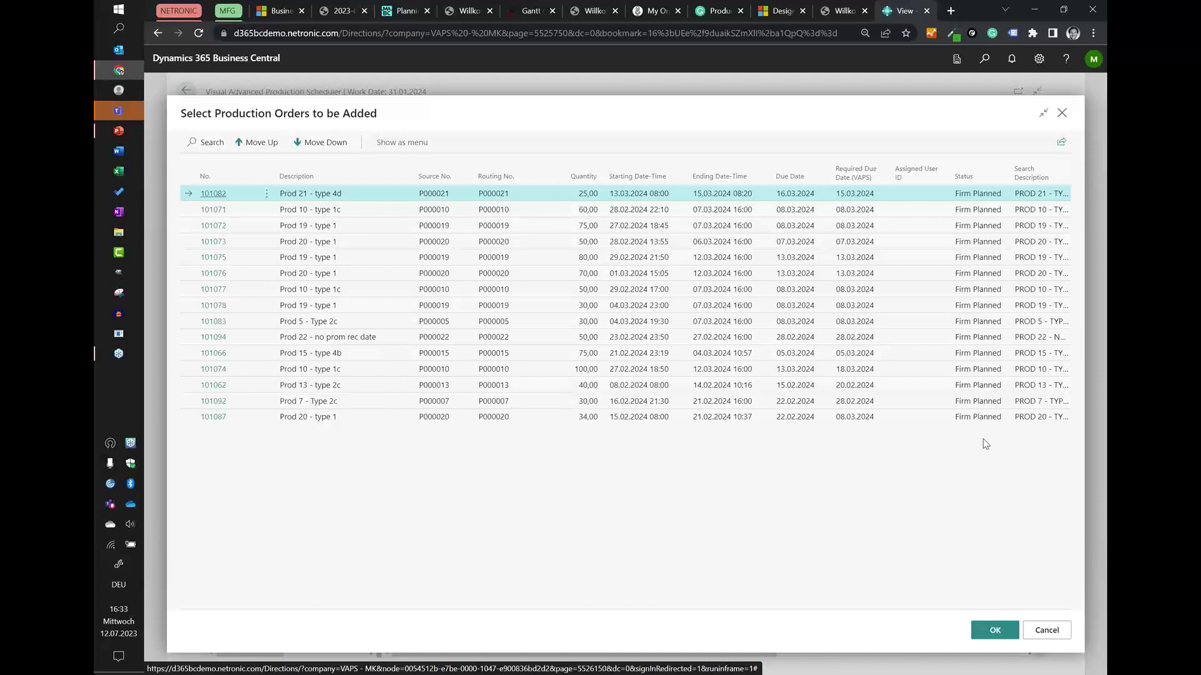
click(577, 177)
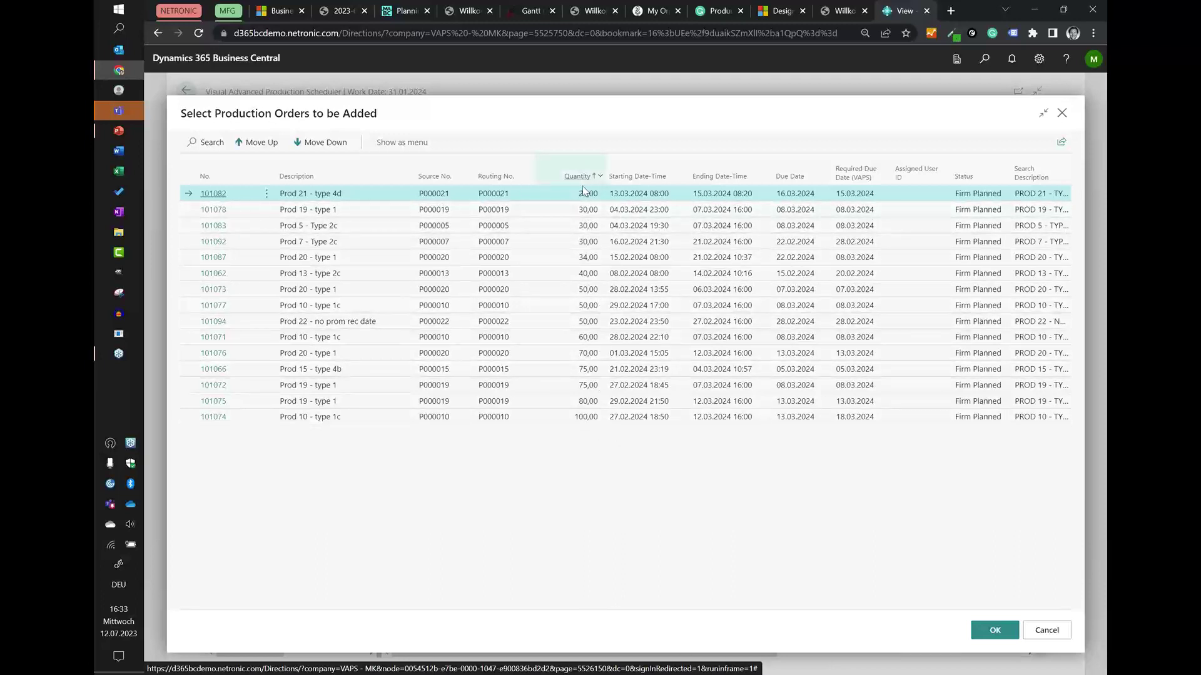
click(578, 176)
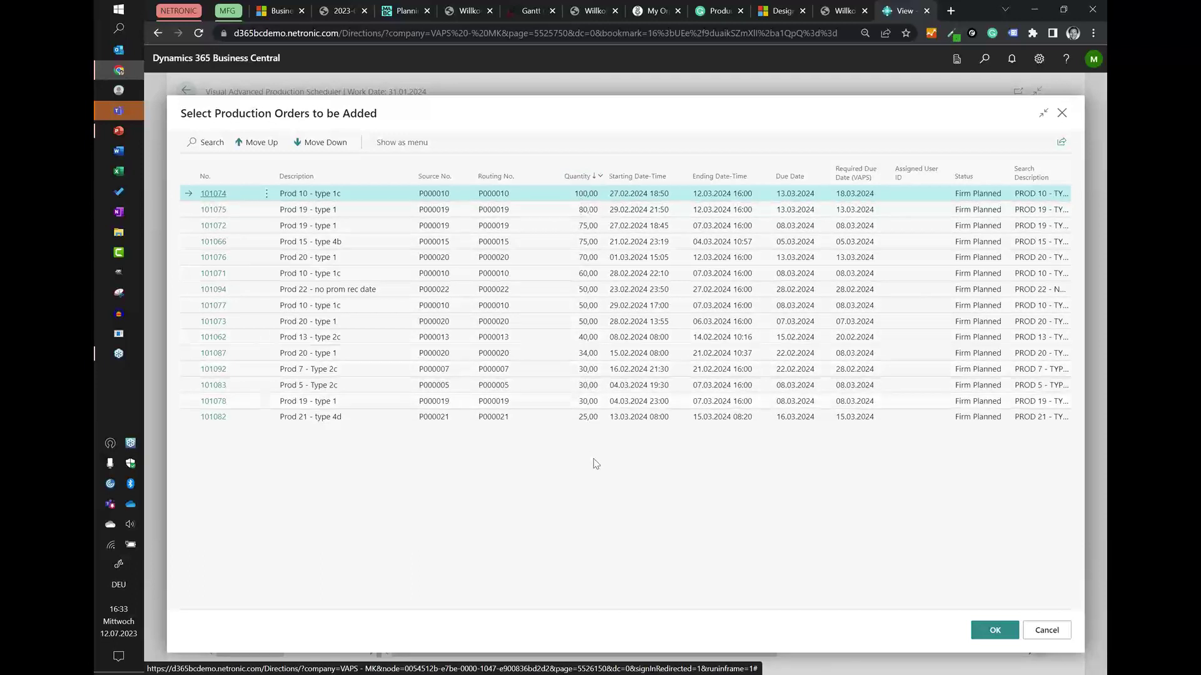
shift+click(550, 418)
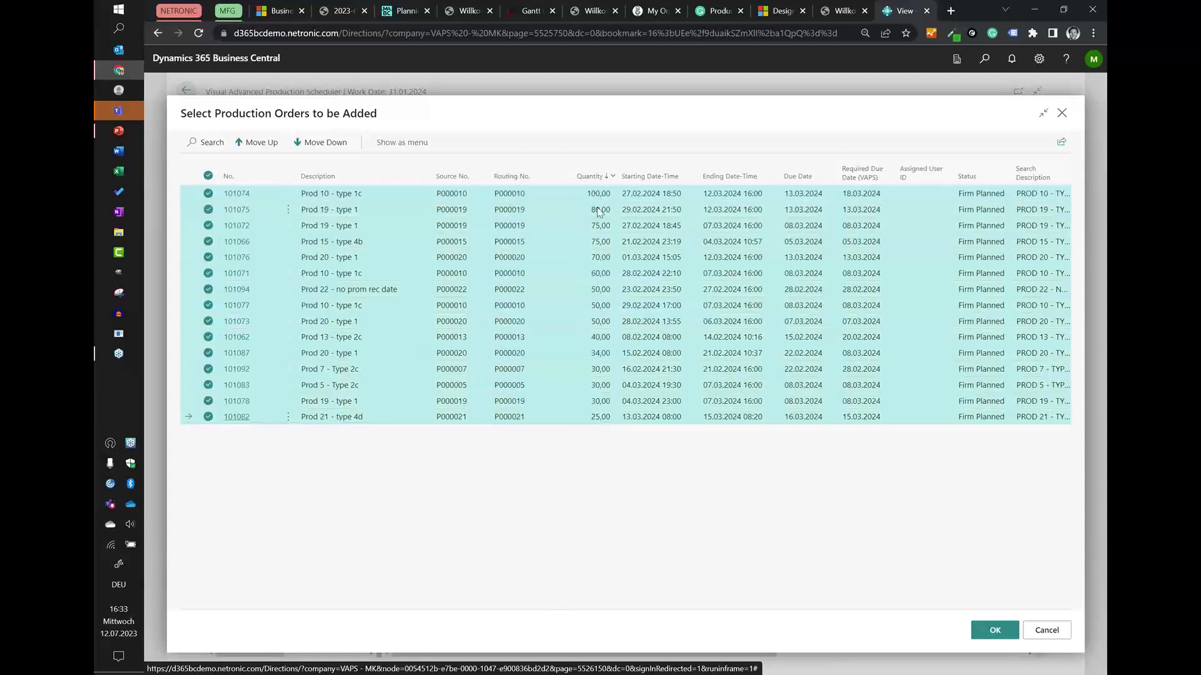
click(994, 631)
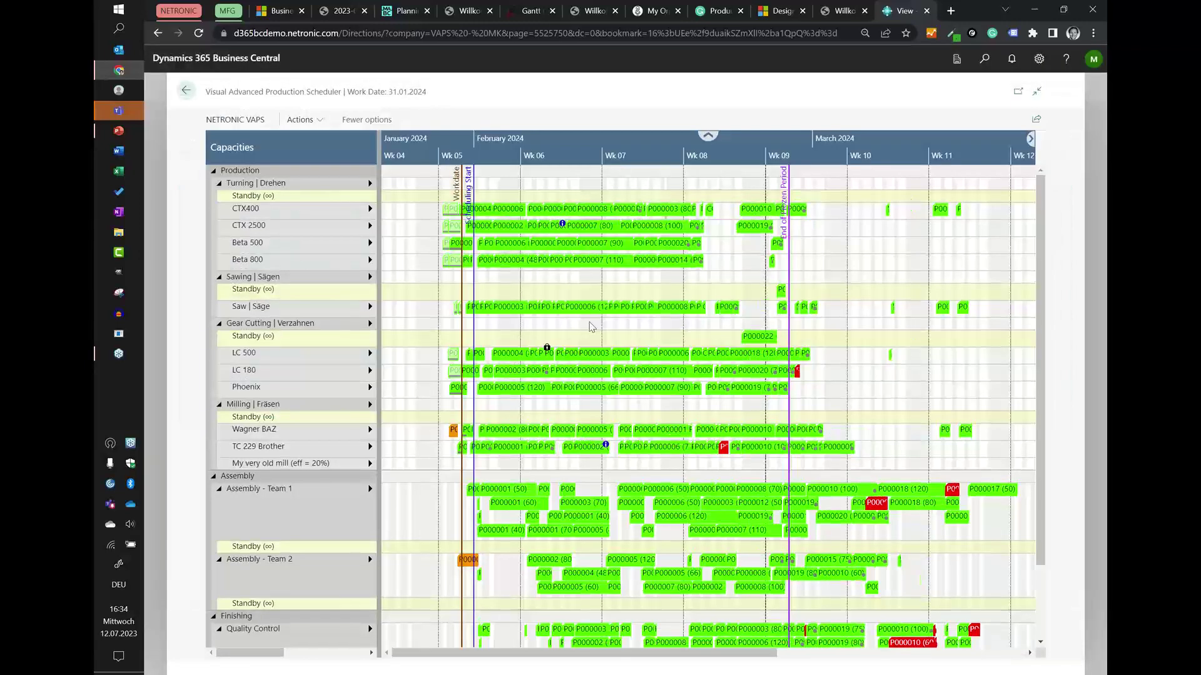
Review the schedule built by descending quantity, and undo that last addition of production orders.
scroll(868, 490, down, 3)
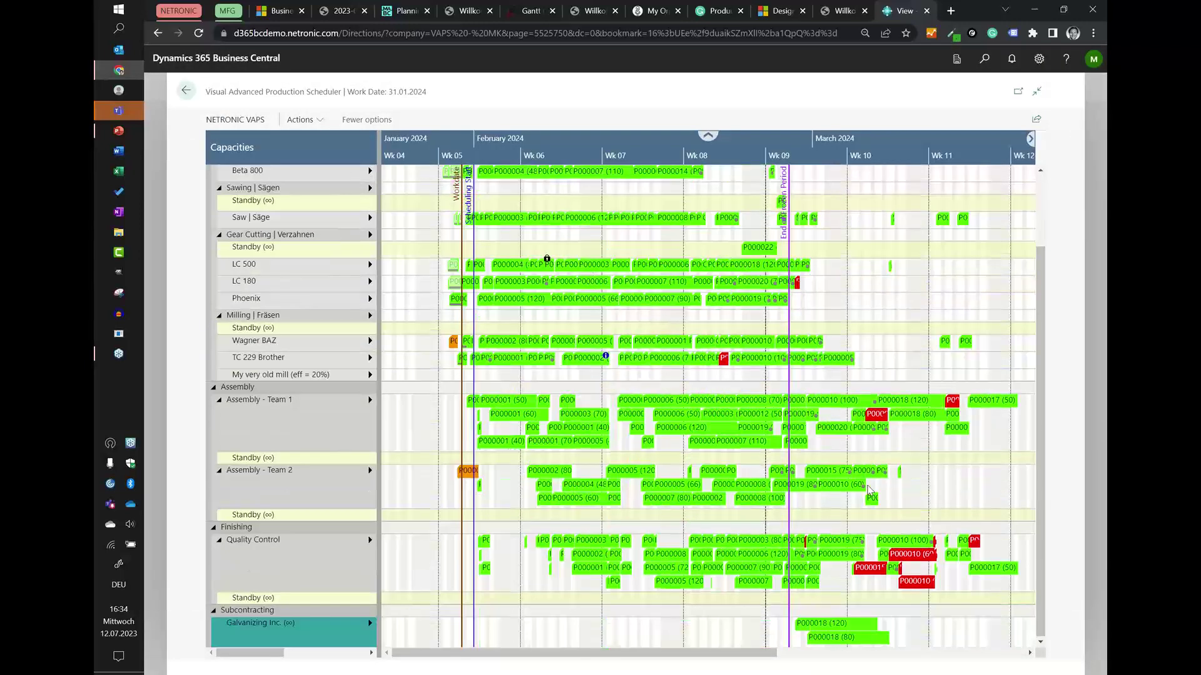
scroll(869, 490, up, 3)
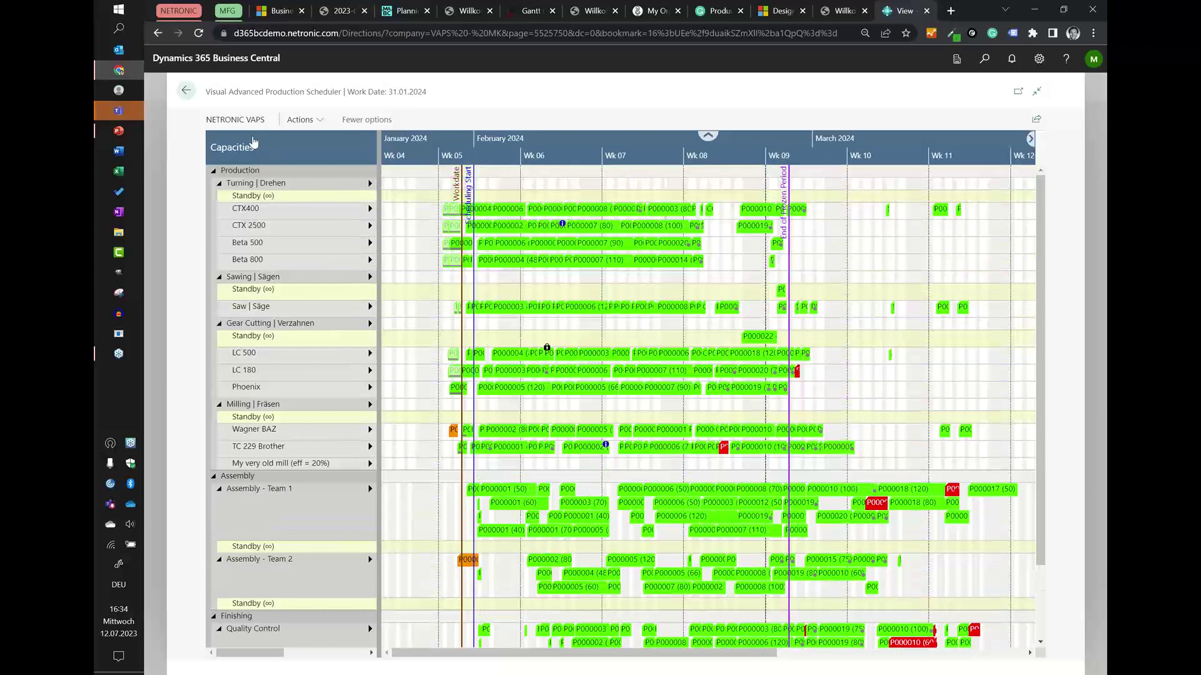
click(235, 120)
click(230, 142)
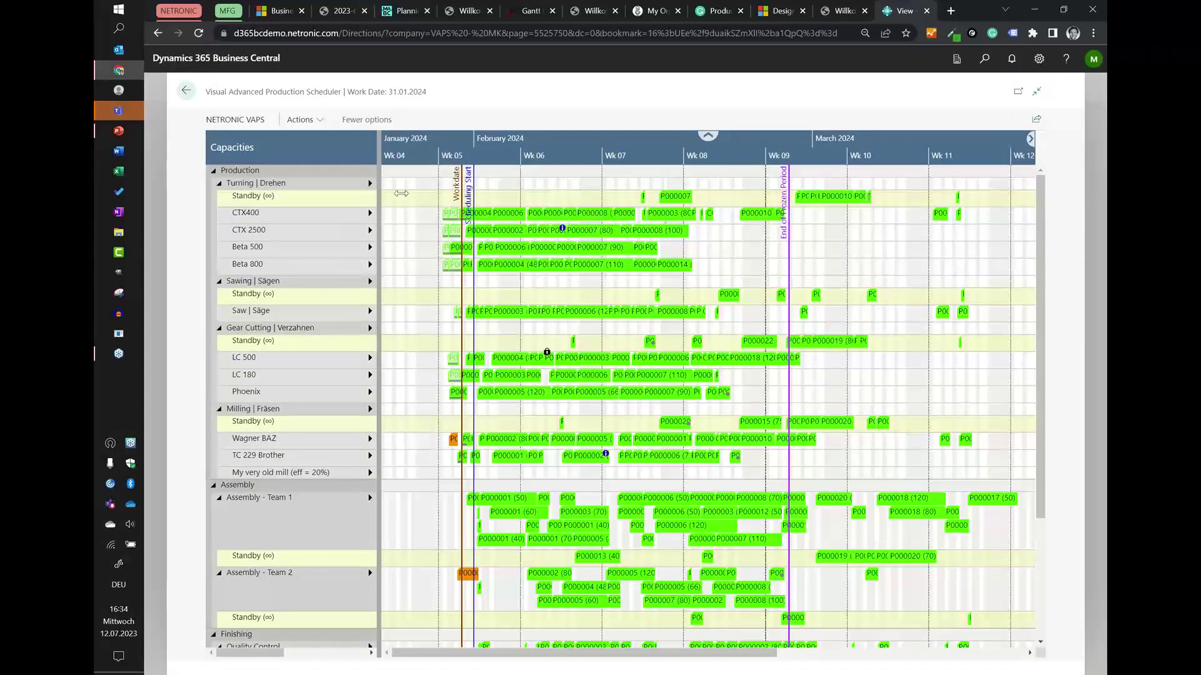
Add all remaining production orders including alternatives, sorted by Required Due Date (VAPS) in ascending order.
click(300, 119)
mouse_move(314, 170)
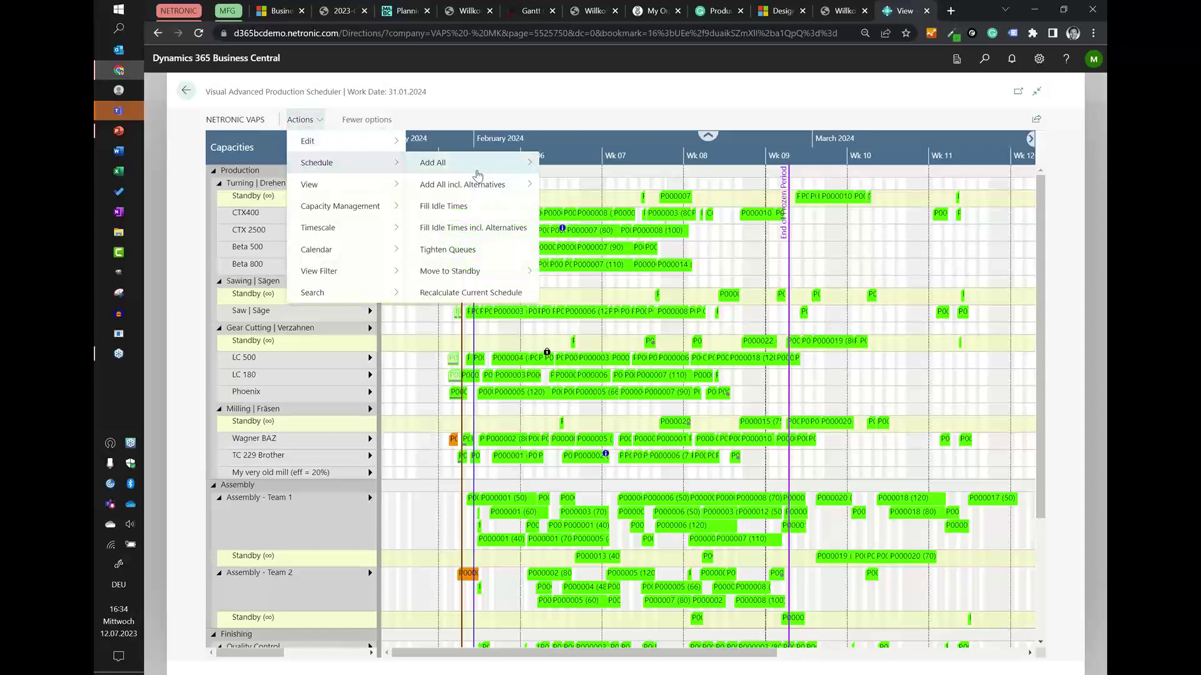
mouse_move(466, 185)
click(637, 206)
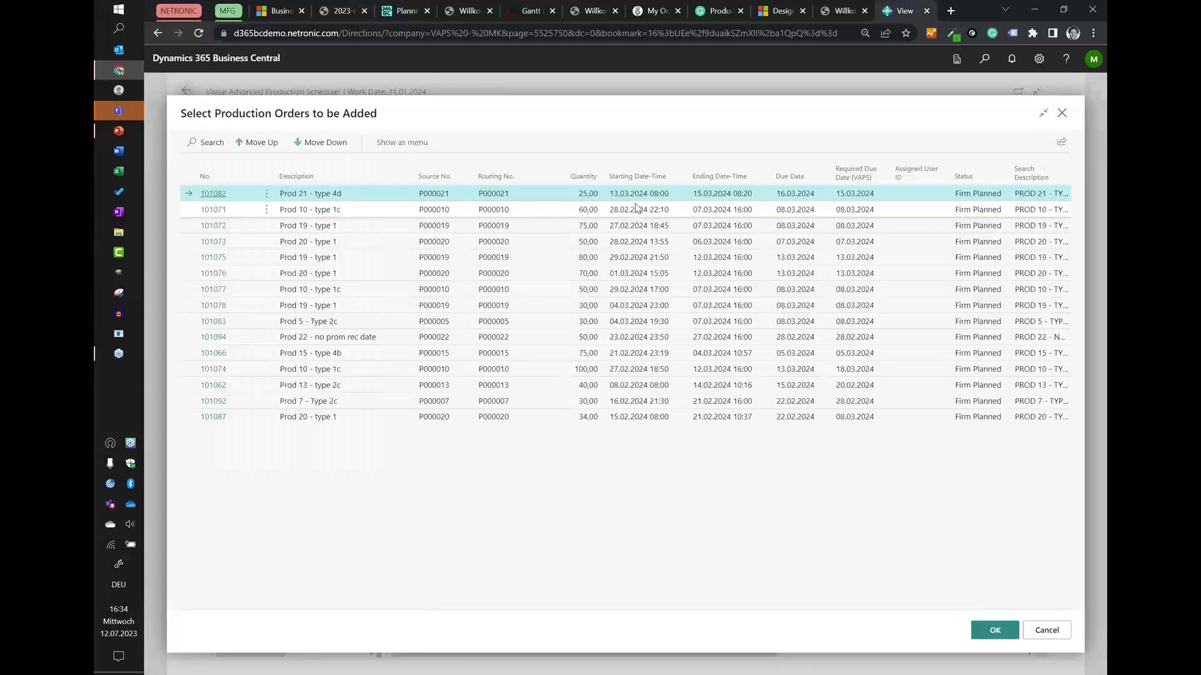
click(855, 178)
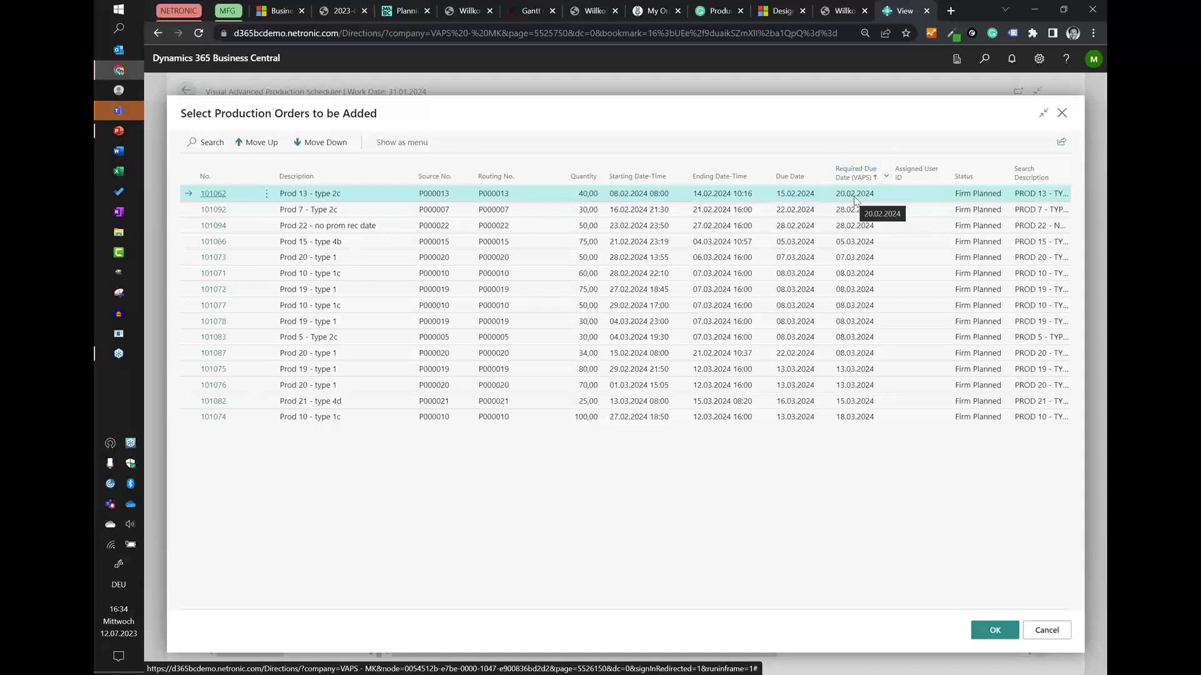
shift+click(895, 419)
click(993, 637)
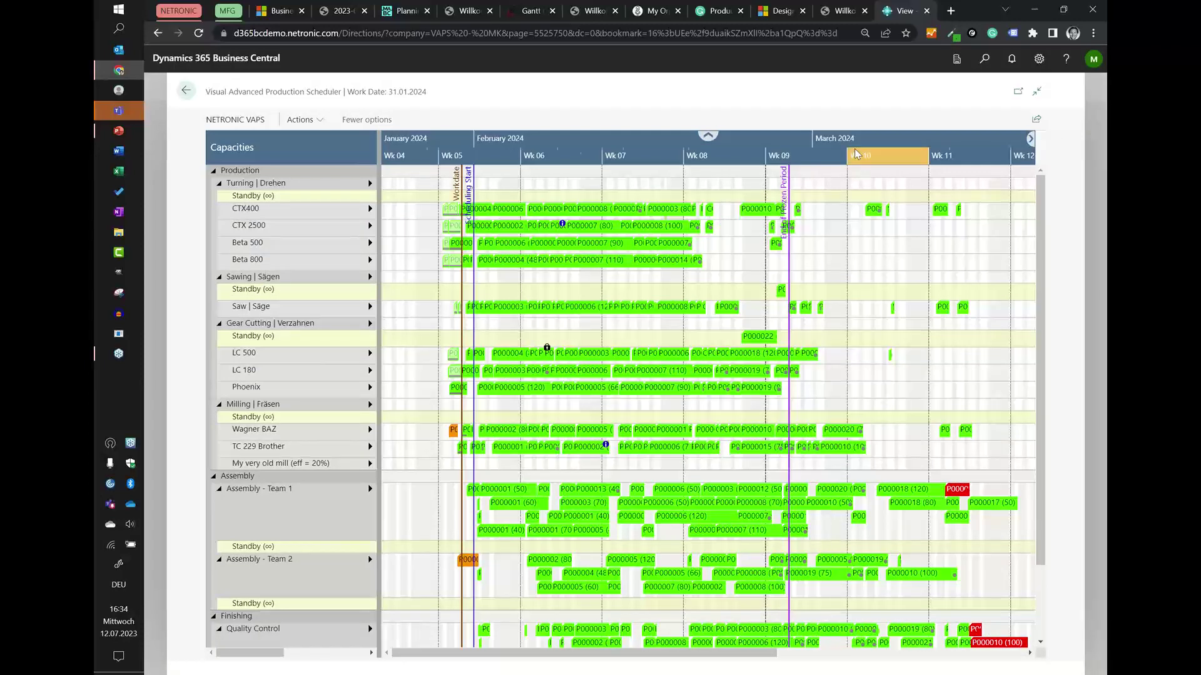
Trace the late P000010 operation in Quality Control back to Assembly - Team 2 and schedule the successors of that assembly operation.
drag(857, 156, 686, 156)
scroll(806, 491, down, 1)
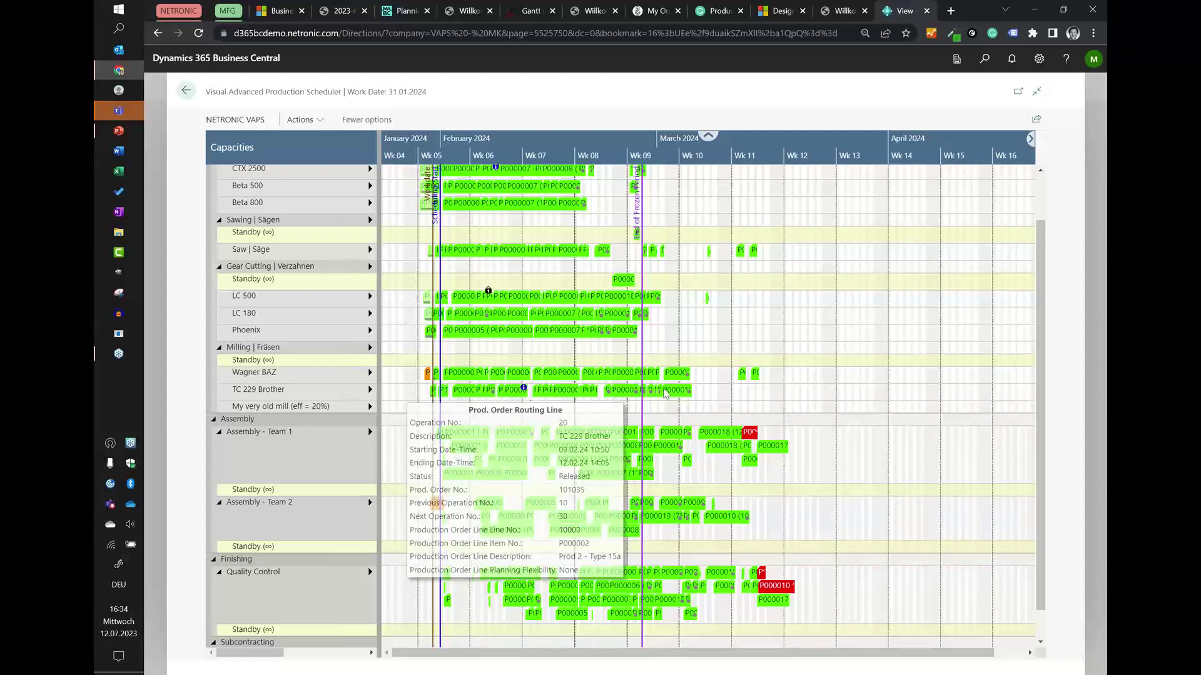
click(749, 431)
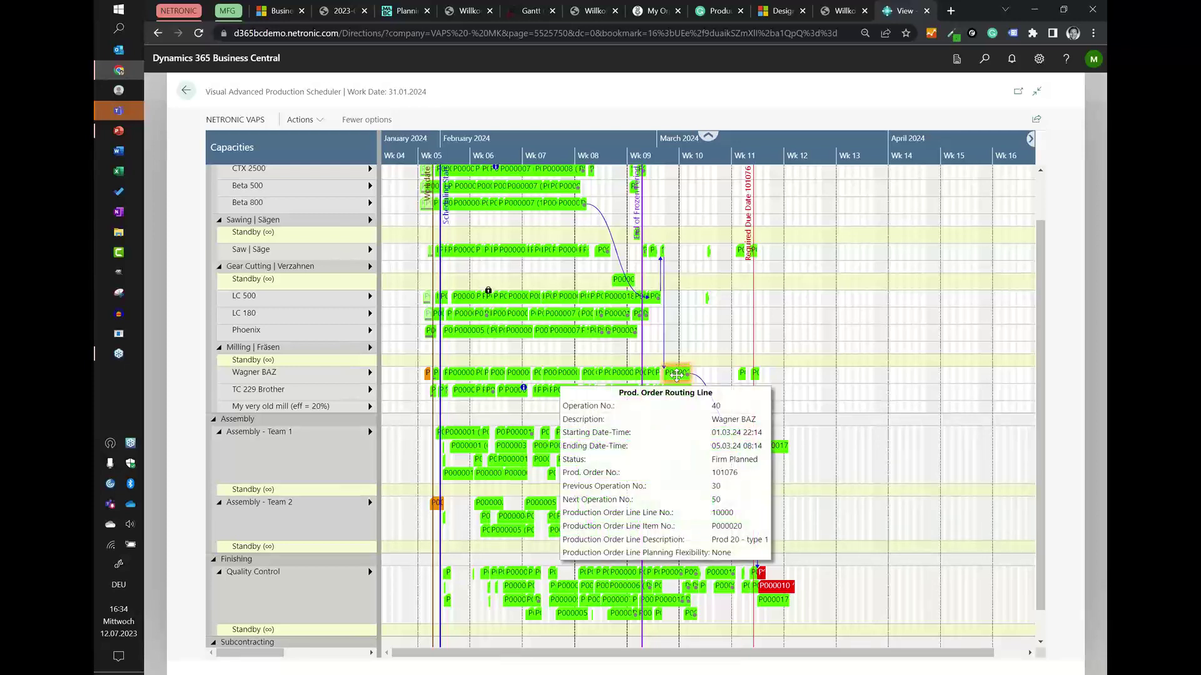
click(675, 374)
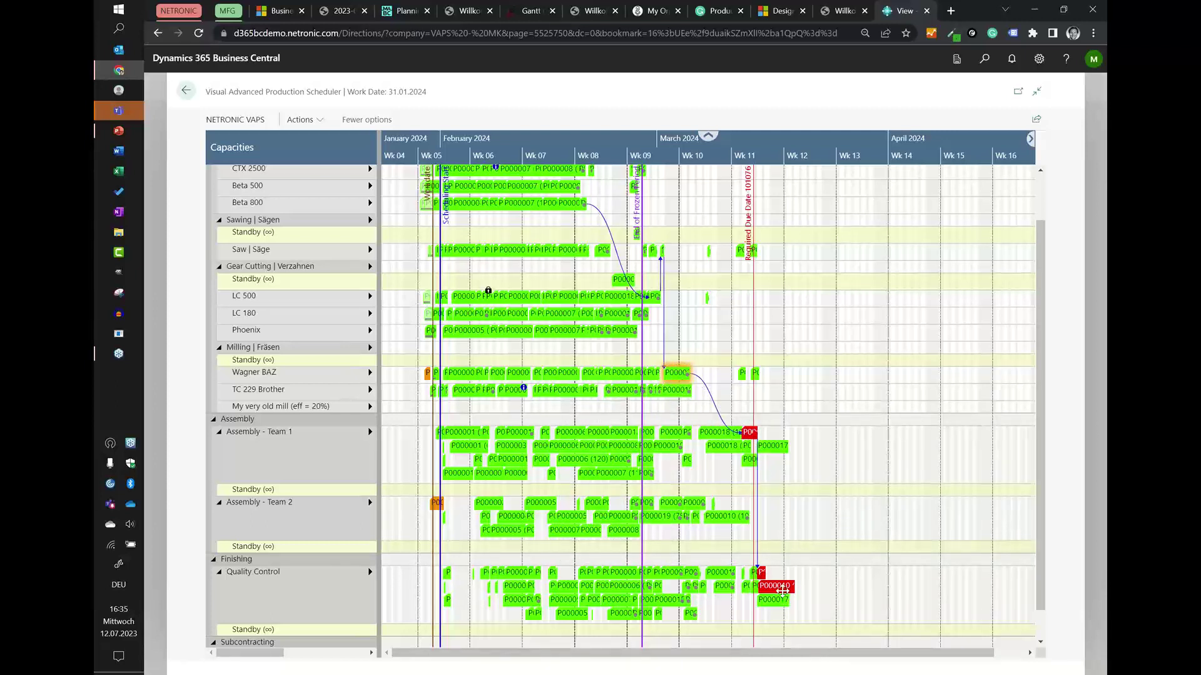
click(779, 587)
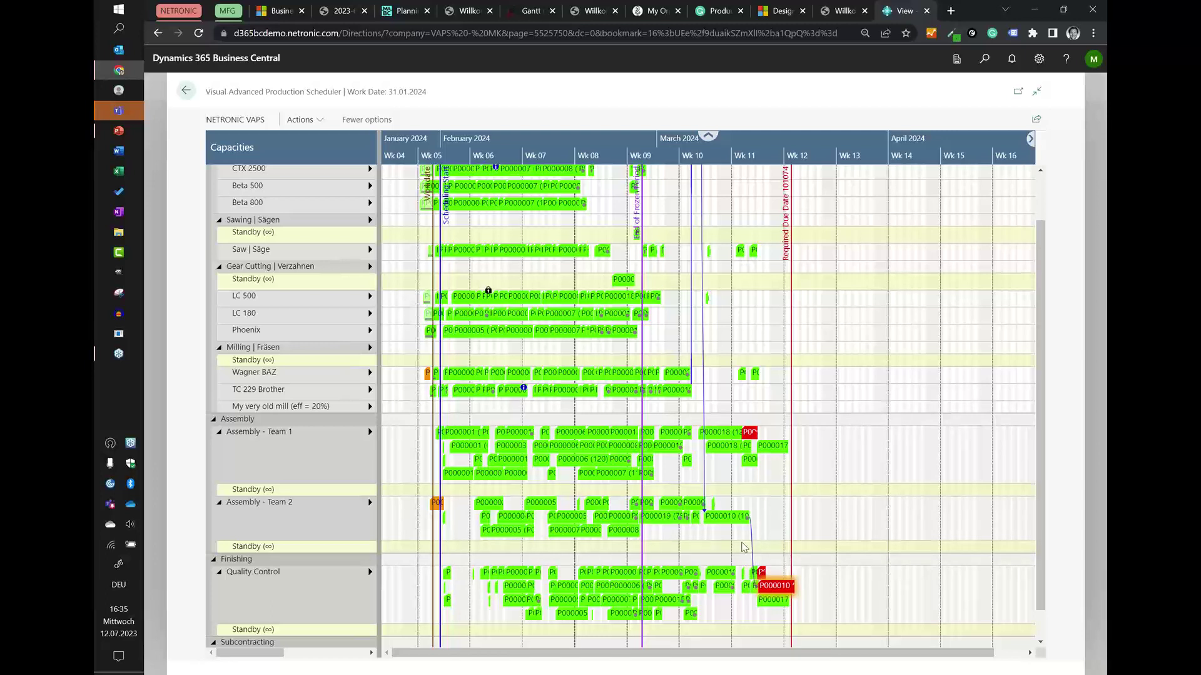
right_click(729, 518)
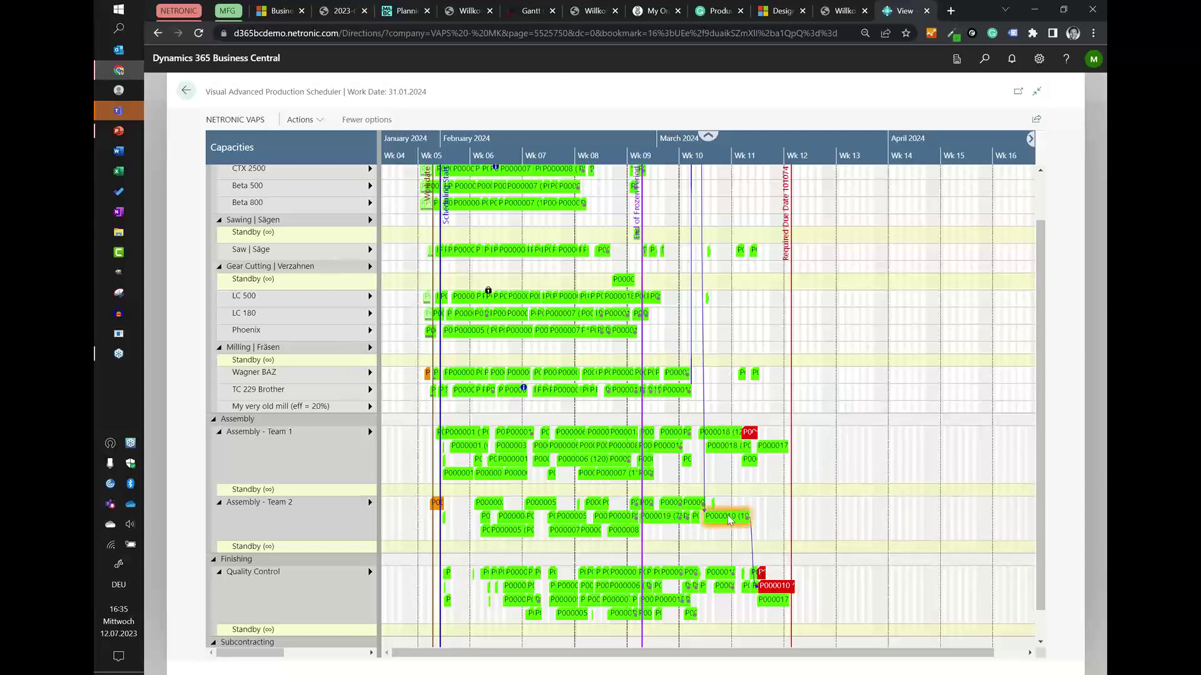
click(750, 473)
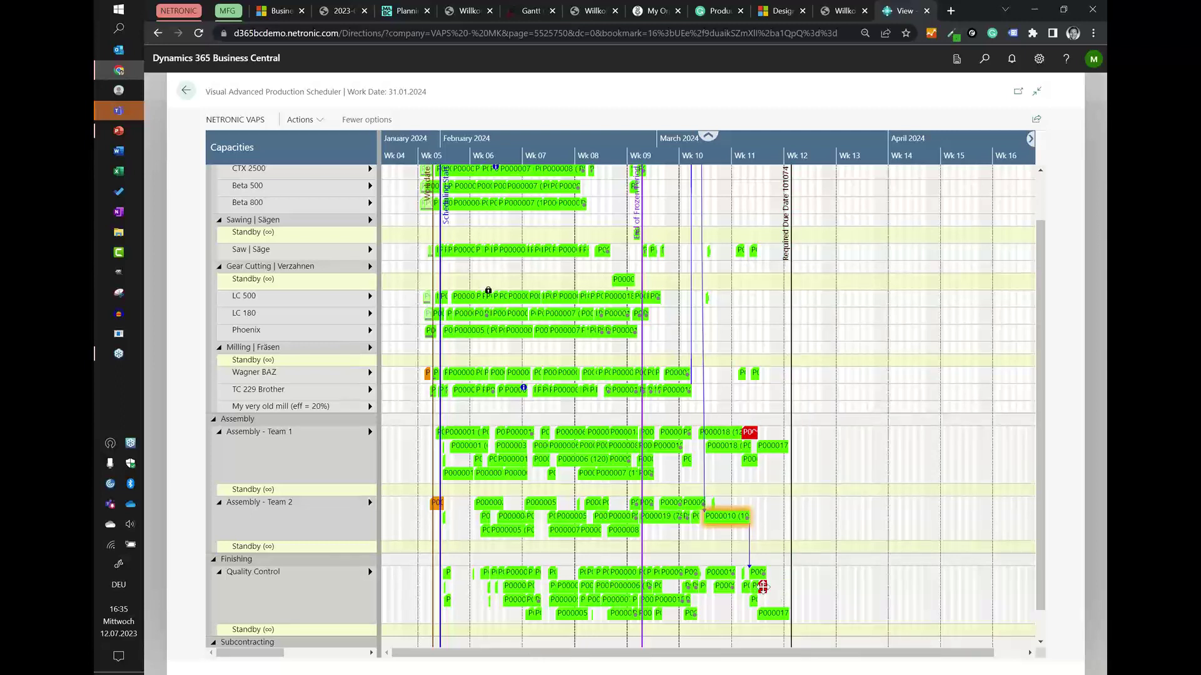
Trace the late Assembly - Team 1 operation to its P000020 predecessor on Wagner BAZ and schedule that predecessor's successors.
click(755, 431)
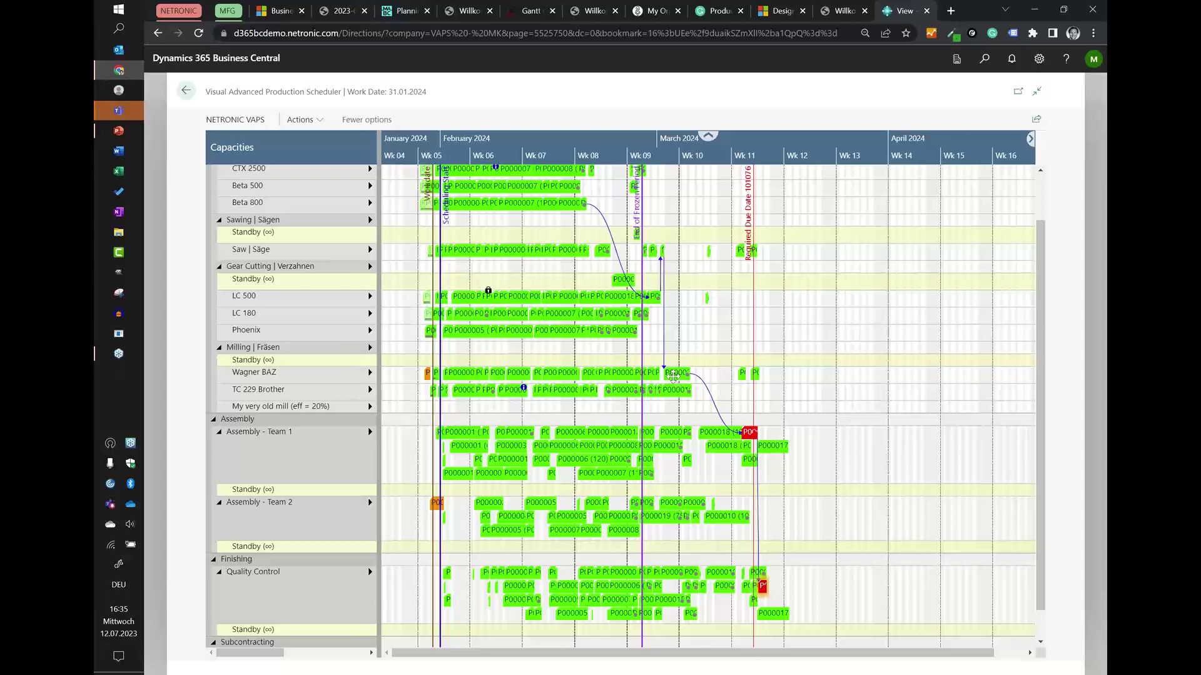
right_click(674, 375)
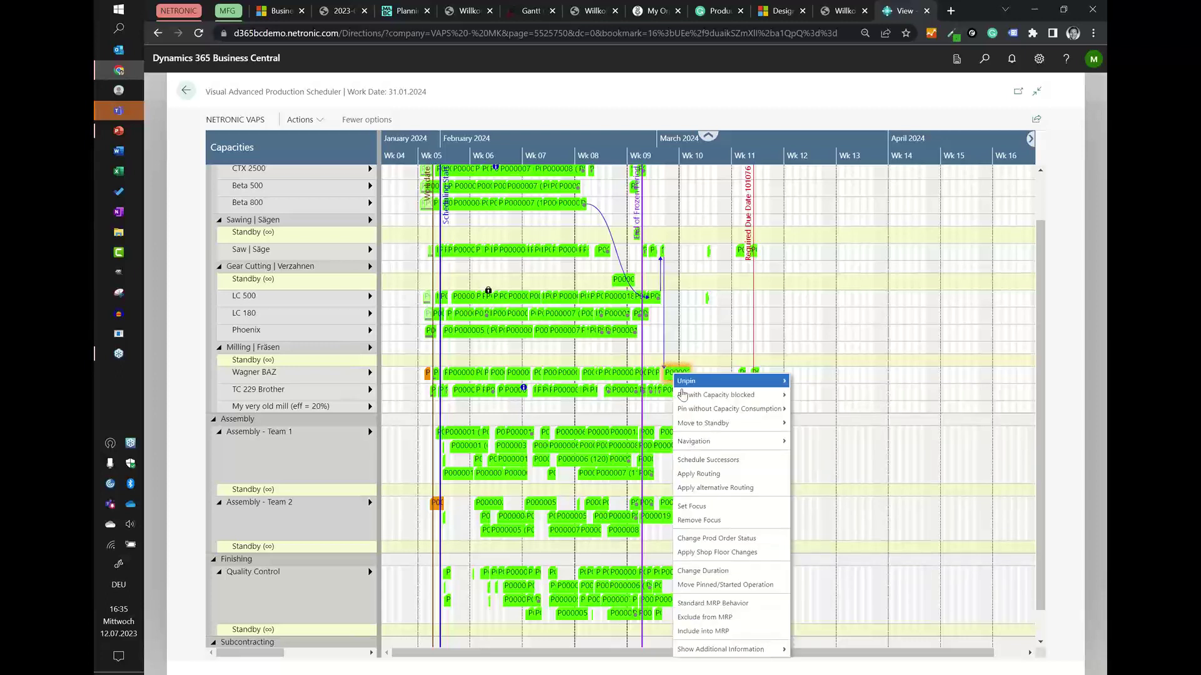
click(707, 462)
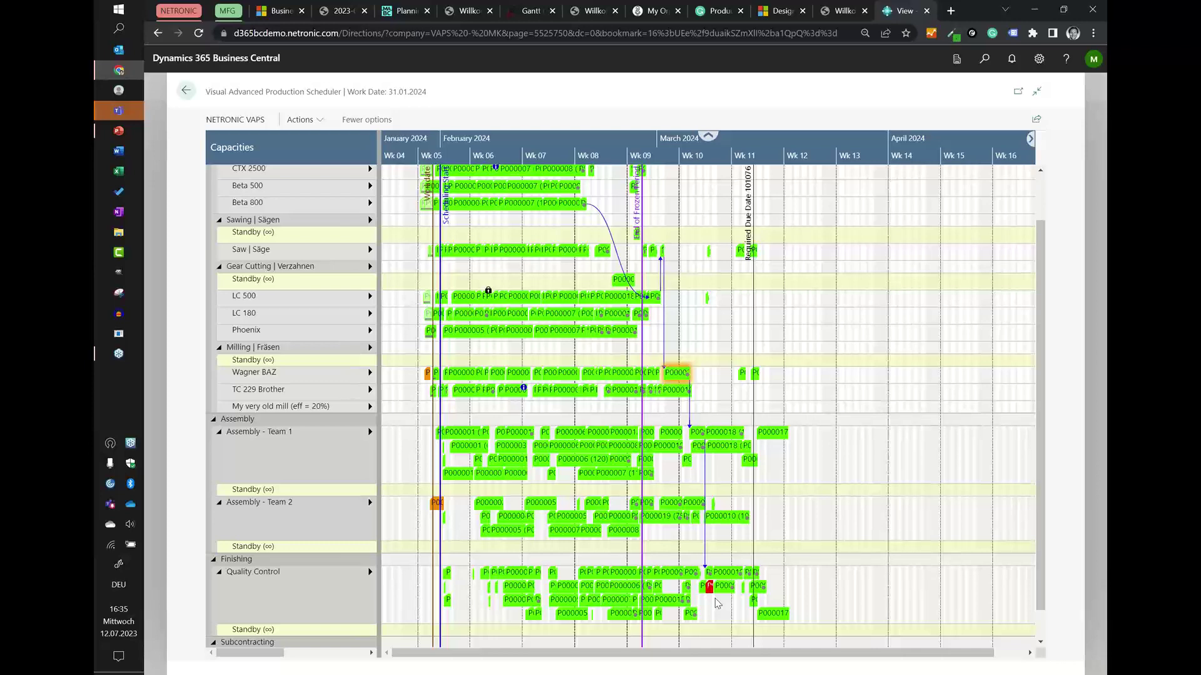
Undo the successor scheduling for both the Wagner BAZ and the Assembly - Team 2 operations.
scroll(745, 484, up, 1)
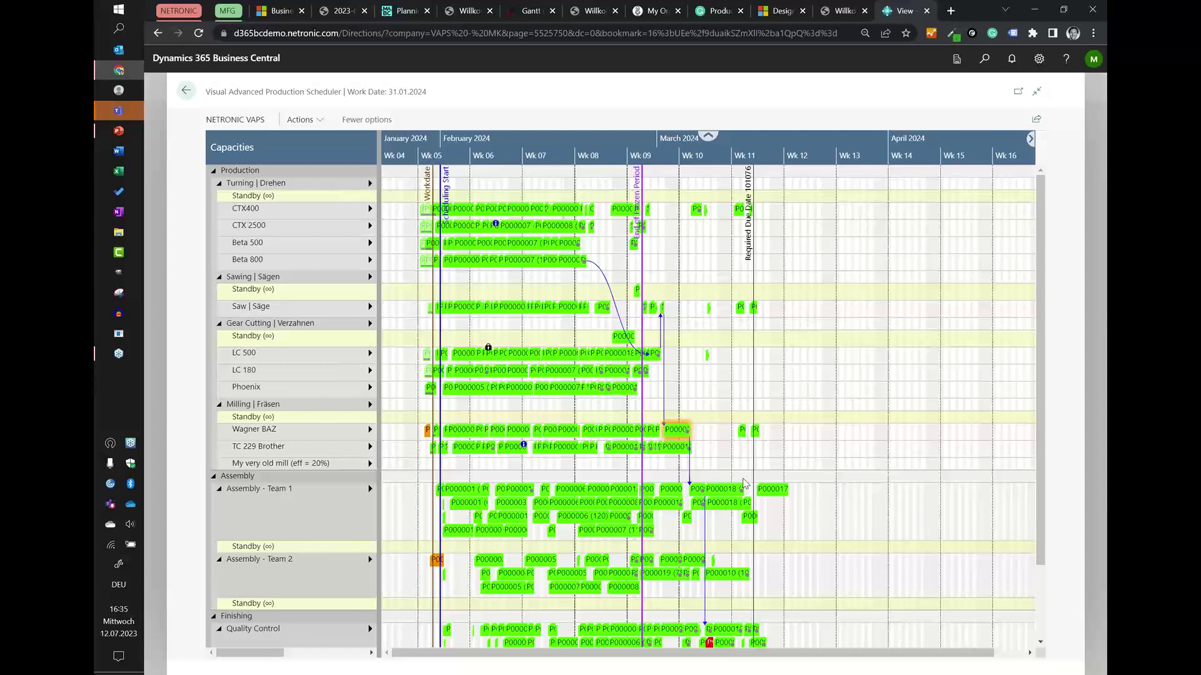
click(235, 119)
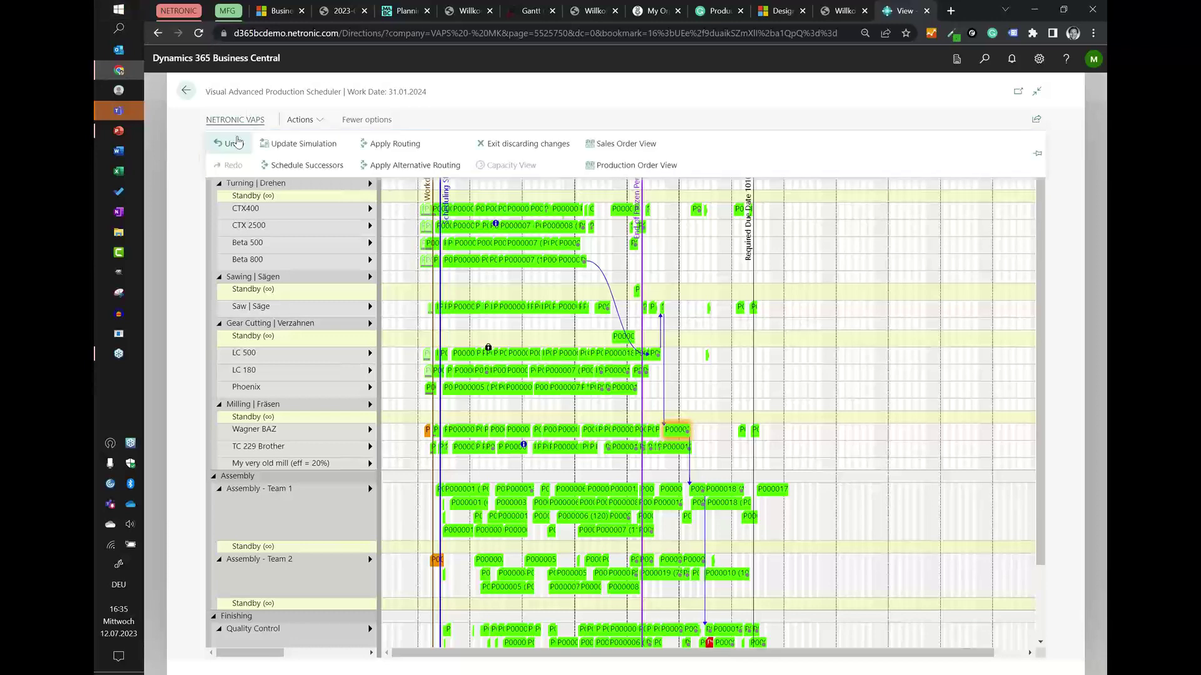
click(236, 144)
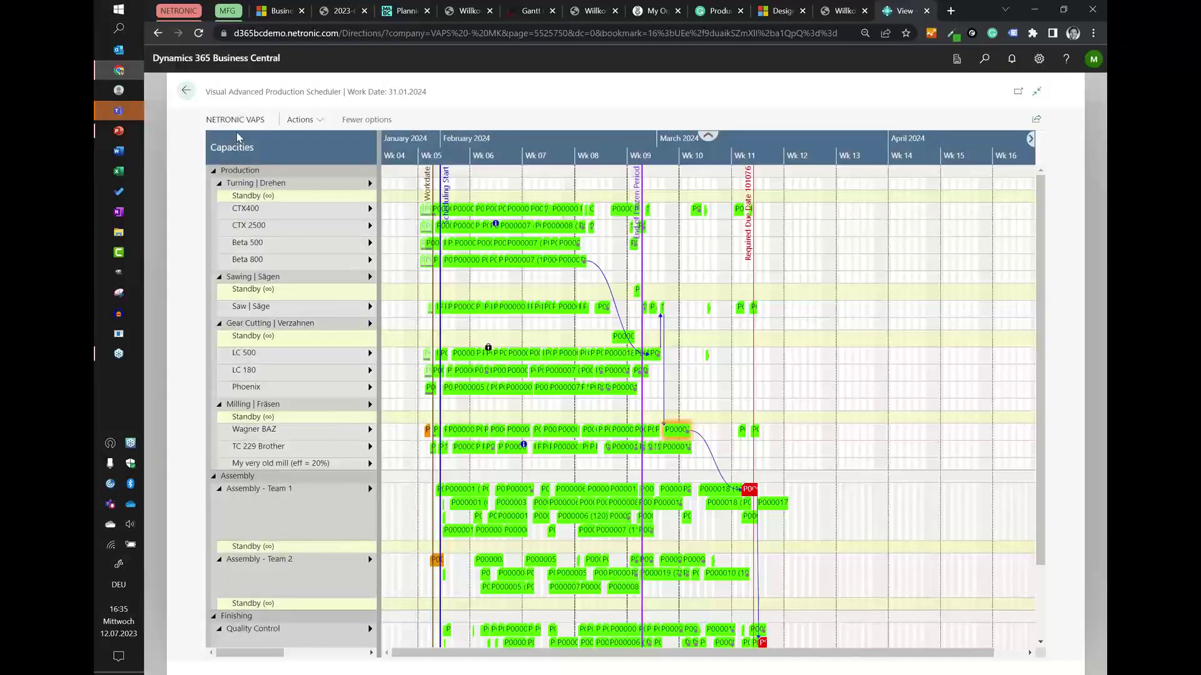
click(235, 120)
click(235, 144)
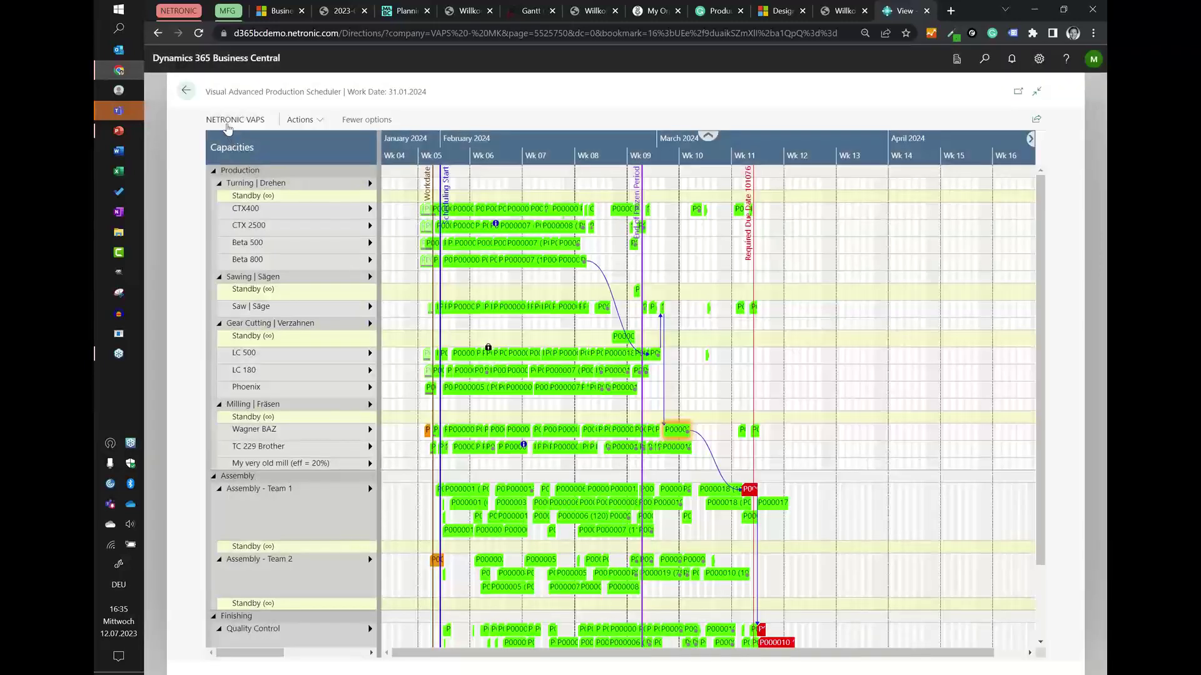
Undo the addition sorted by Required Due Date (VAPS) and the earlier addition of the released Prod 5 - Type 2c order.
click(226, 120)
click(231, 143)
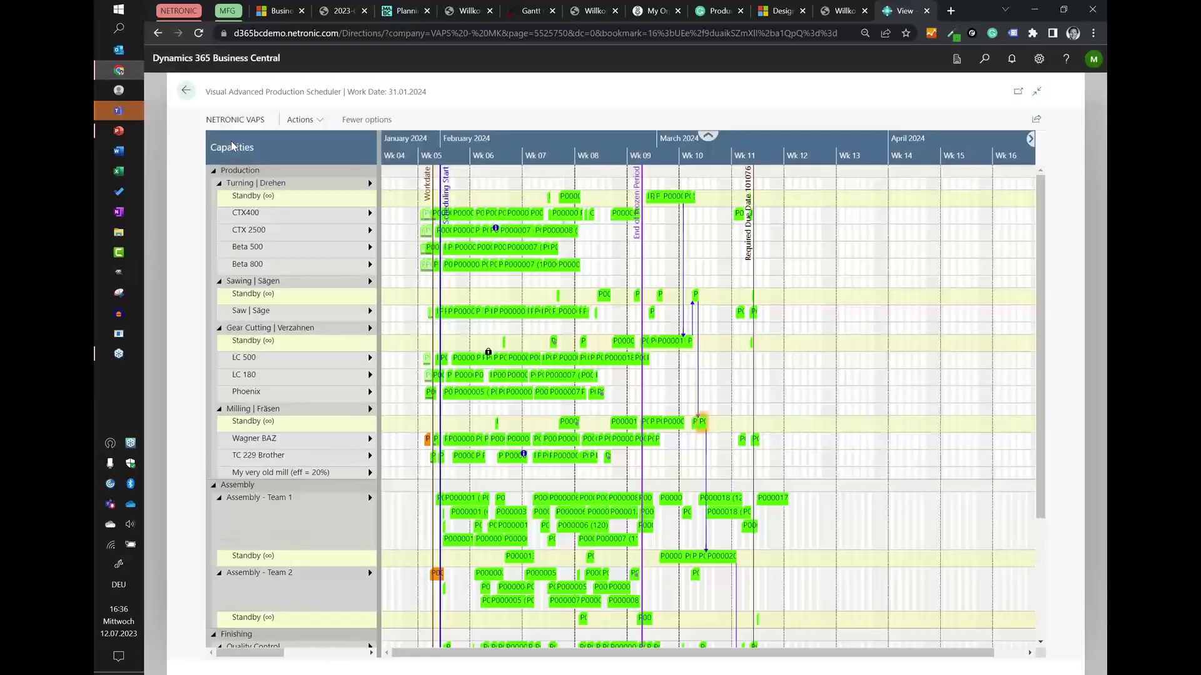
click(236, 119)
click(233, 145)
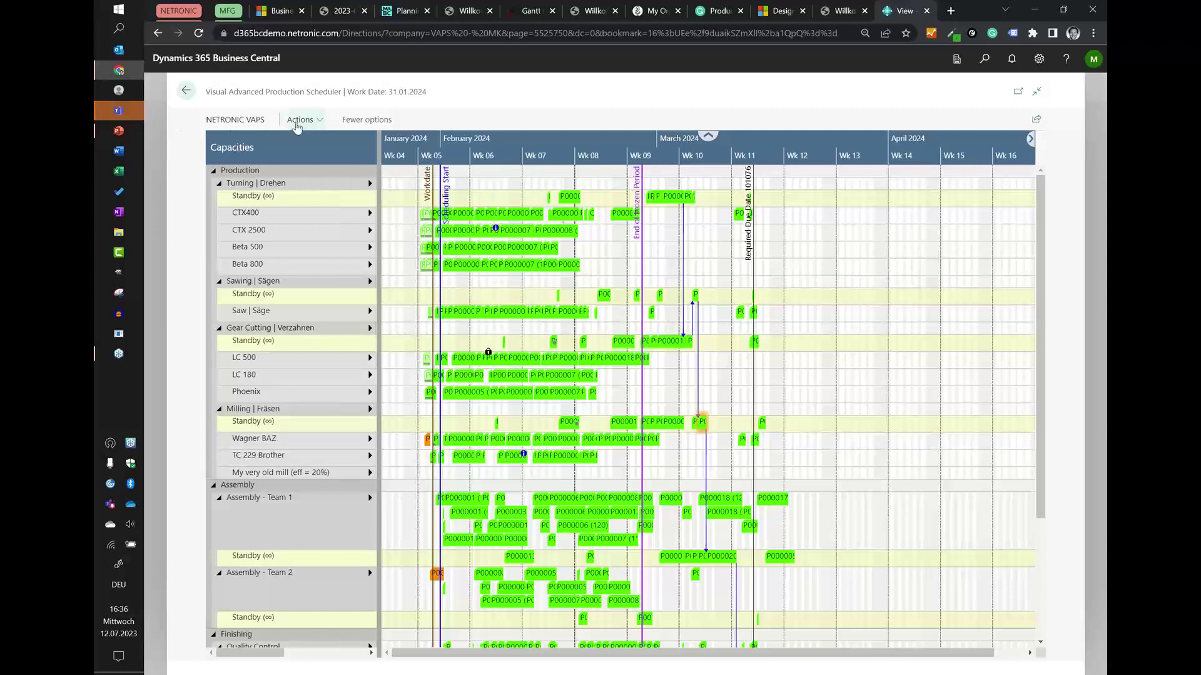
click(292, 123)
mouse_move(316, 163)
mouse_move(439, 192)
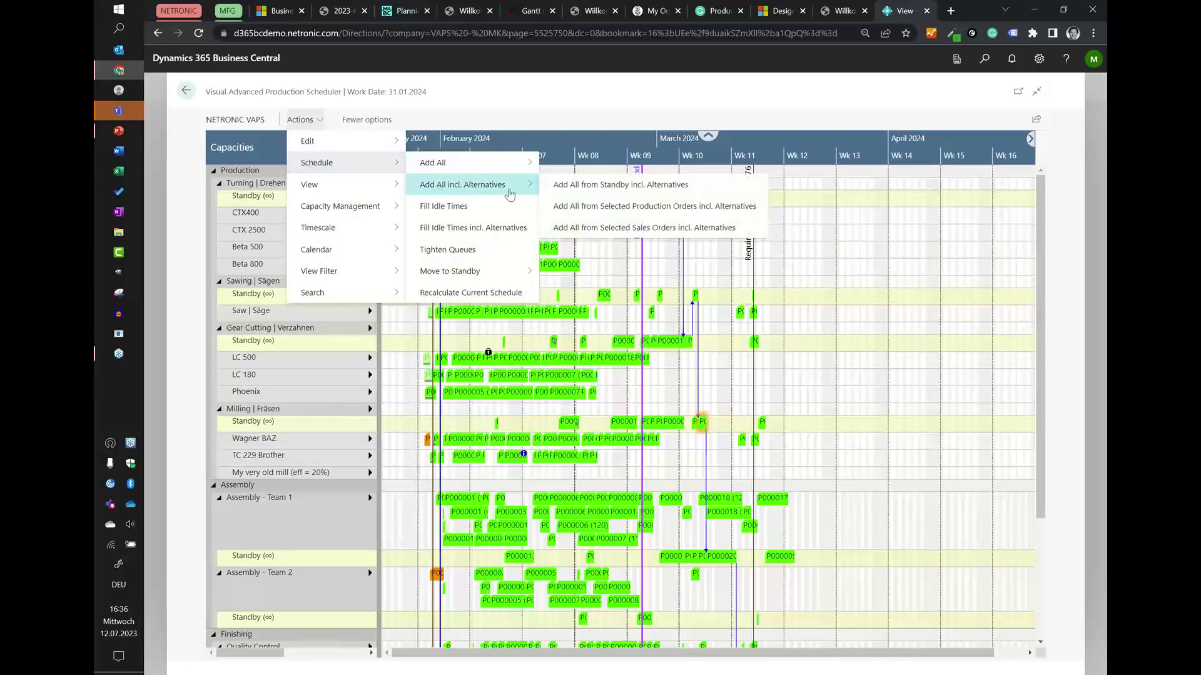
click(565, 208)
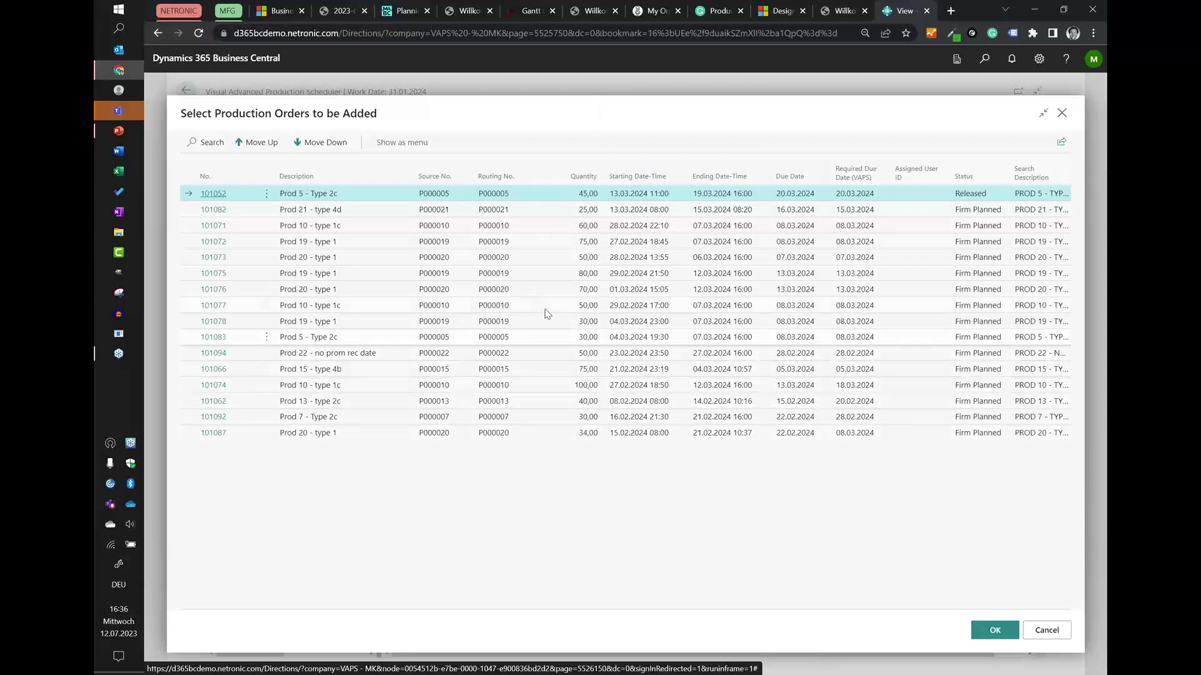
click(437, 180)
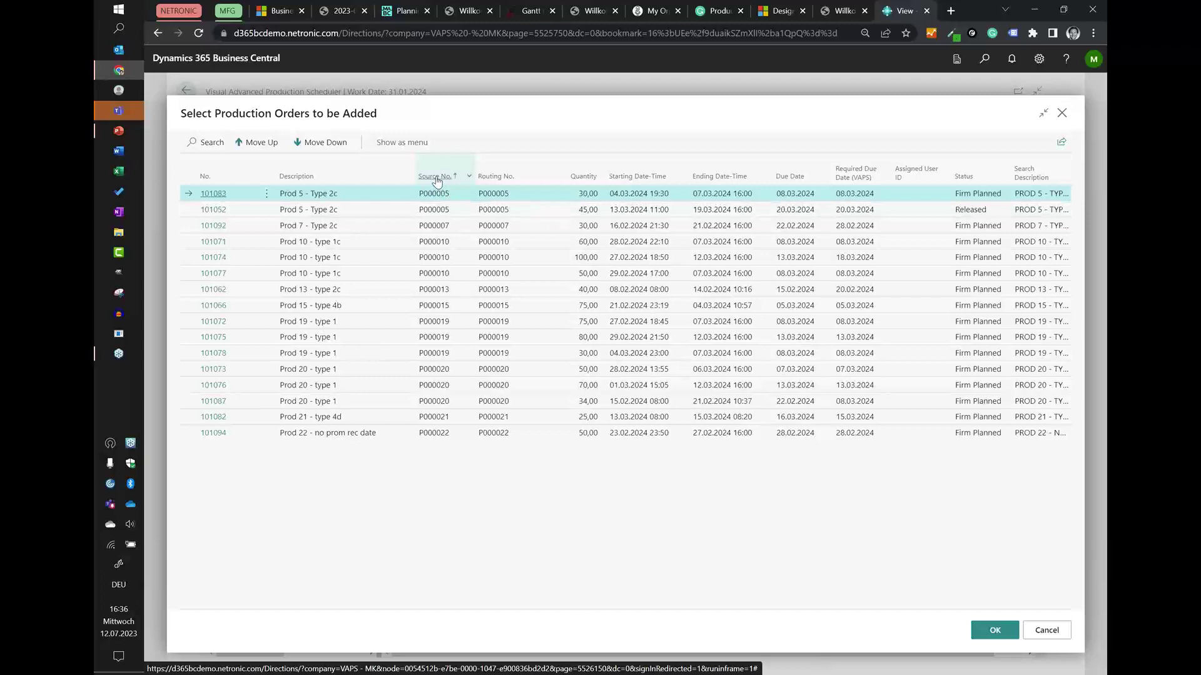
shift+click(453, 213)
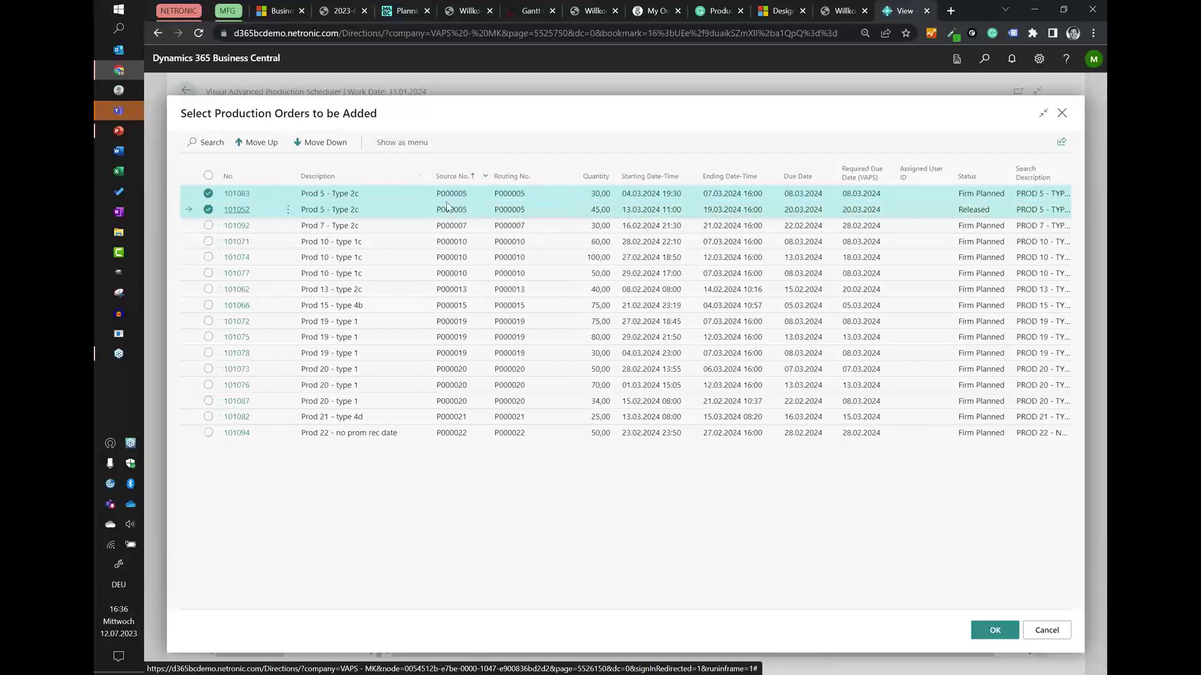
click(211, 210)
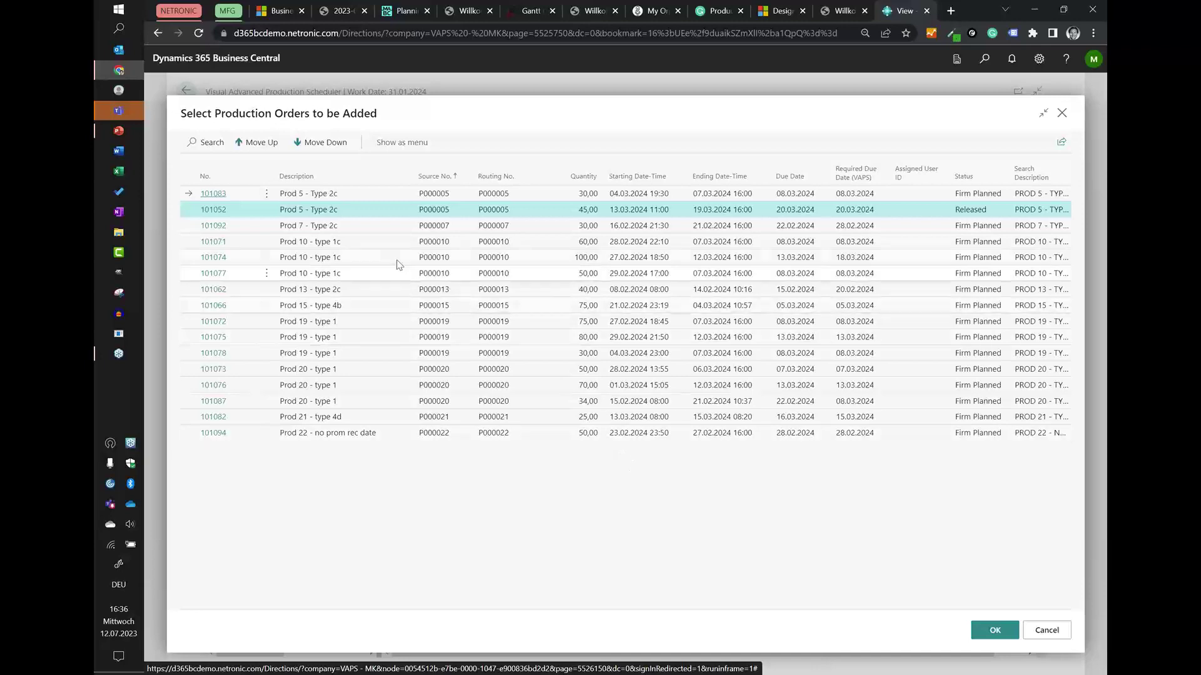
click(1051, 632)
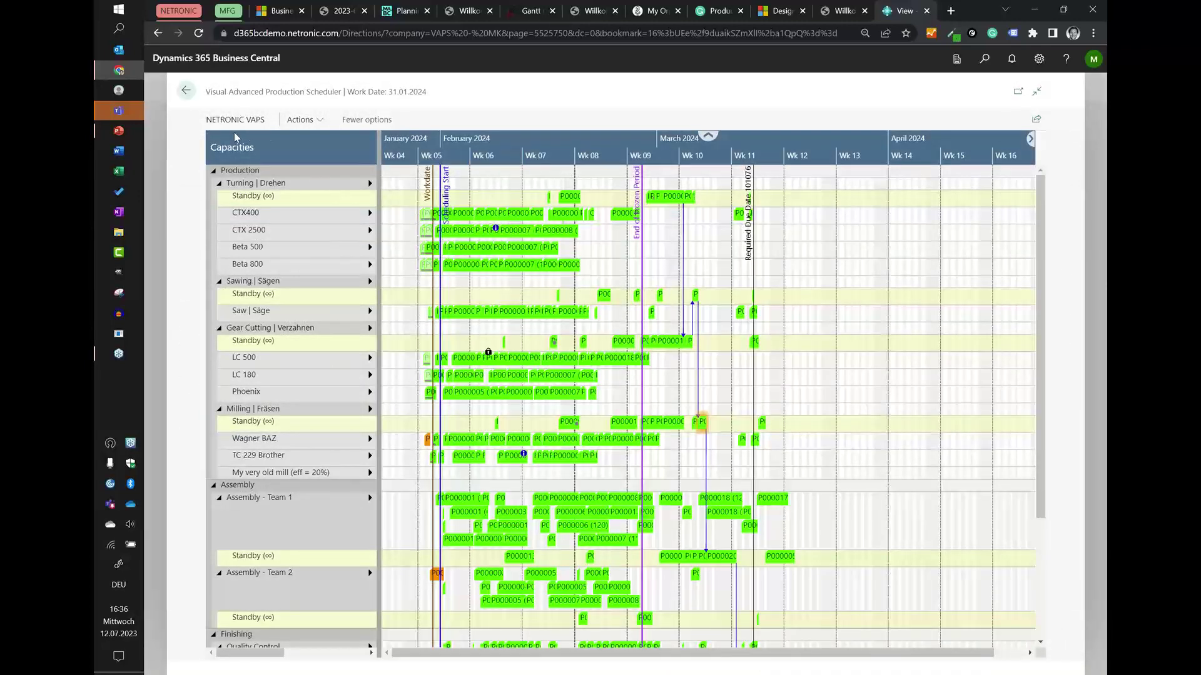
Start adding from selected sales orders including alternatives, and move the Bilabankinn sales order ahead of Lovaina Contractors.
click(305, 124)
mouse_move(319, 164)
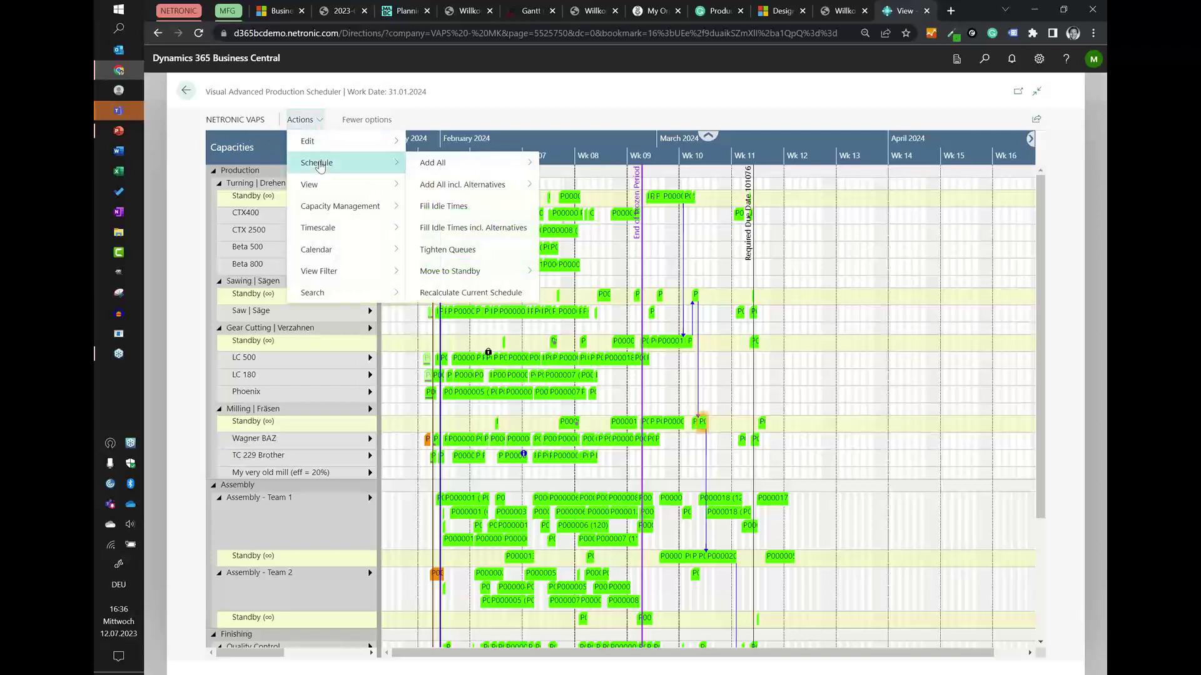
mouse_move(499, 190)
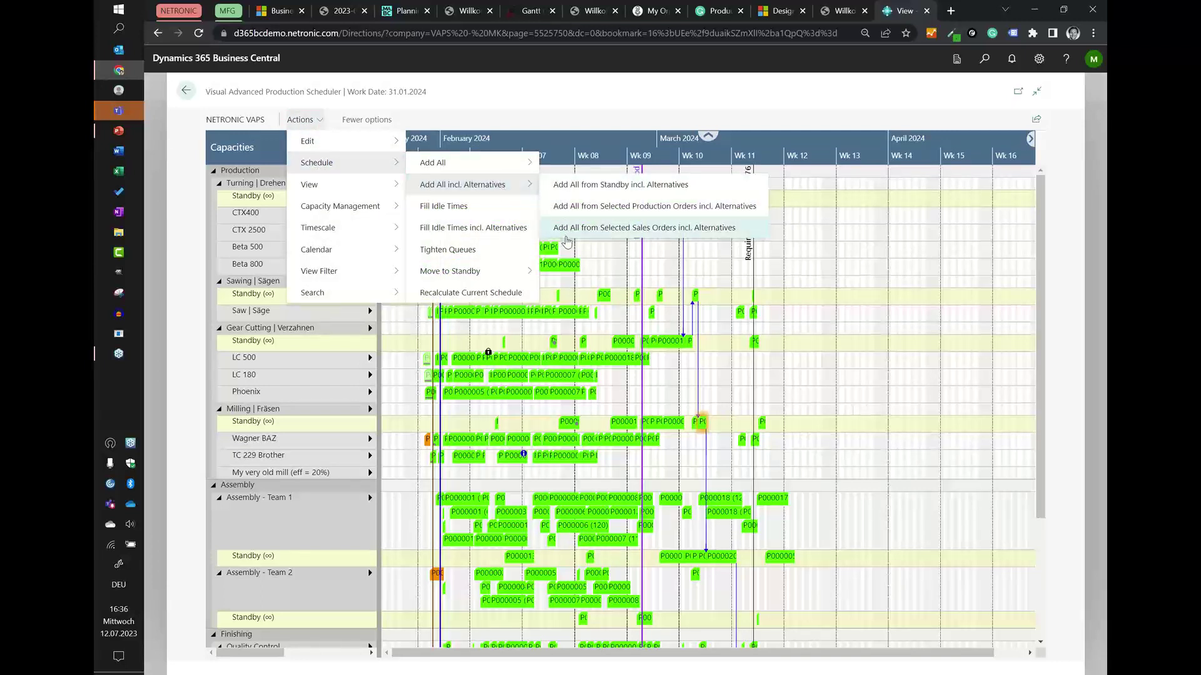
click(674, 237)
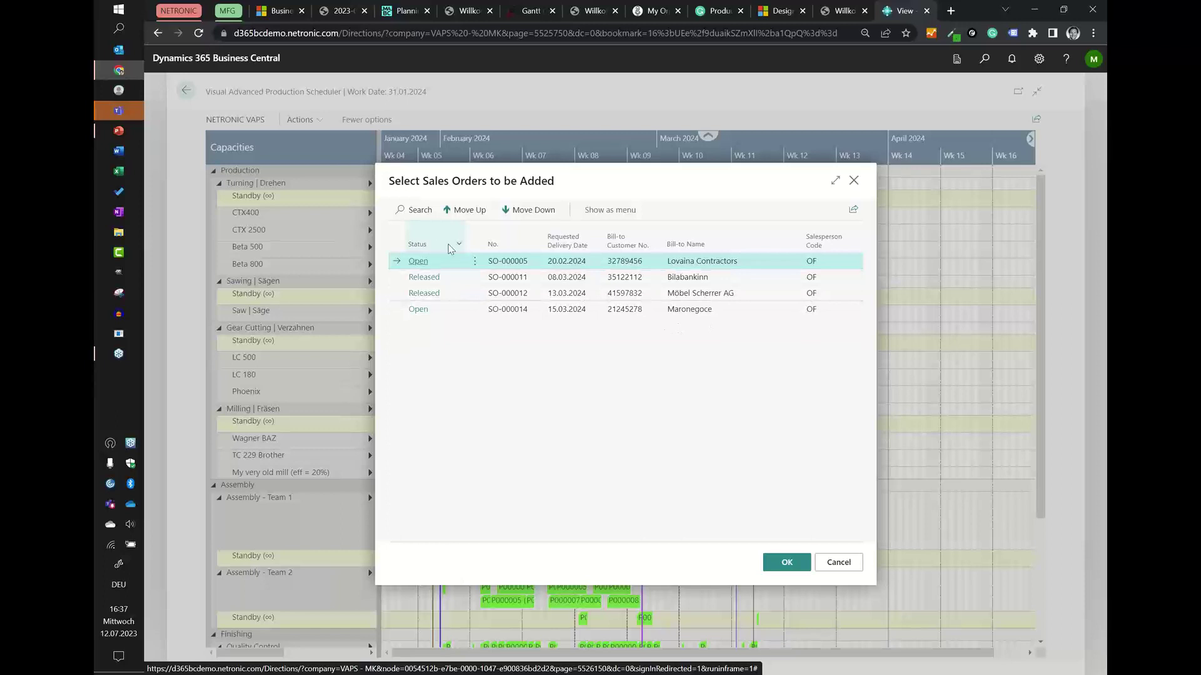
key(Down)
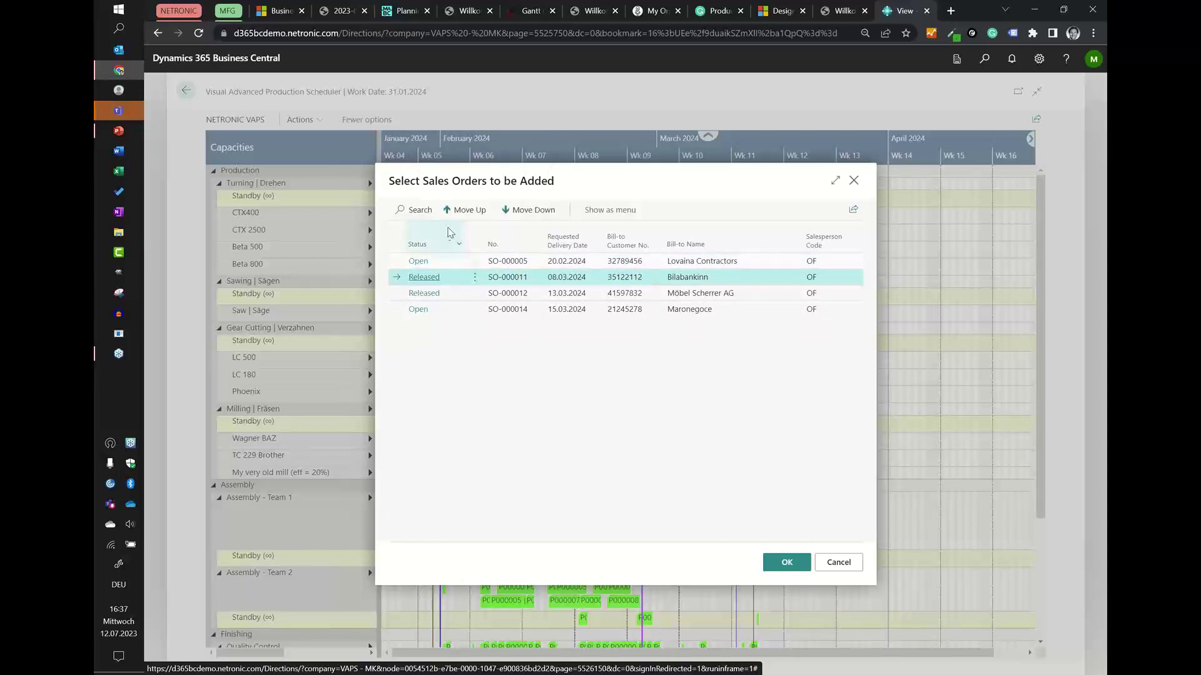
click(462, 209)
Move the Möbel Scherrer AG sales order to the head of the list and add its production orders including alternatives.
click(456, 293)
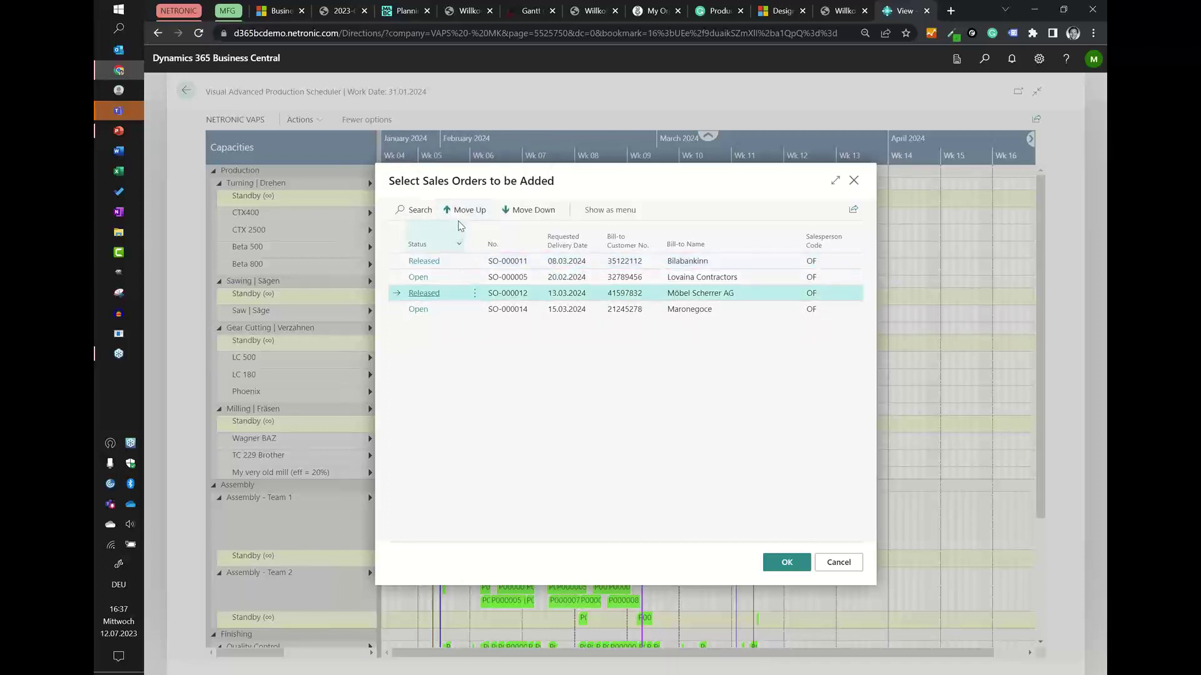
click(462, 210)
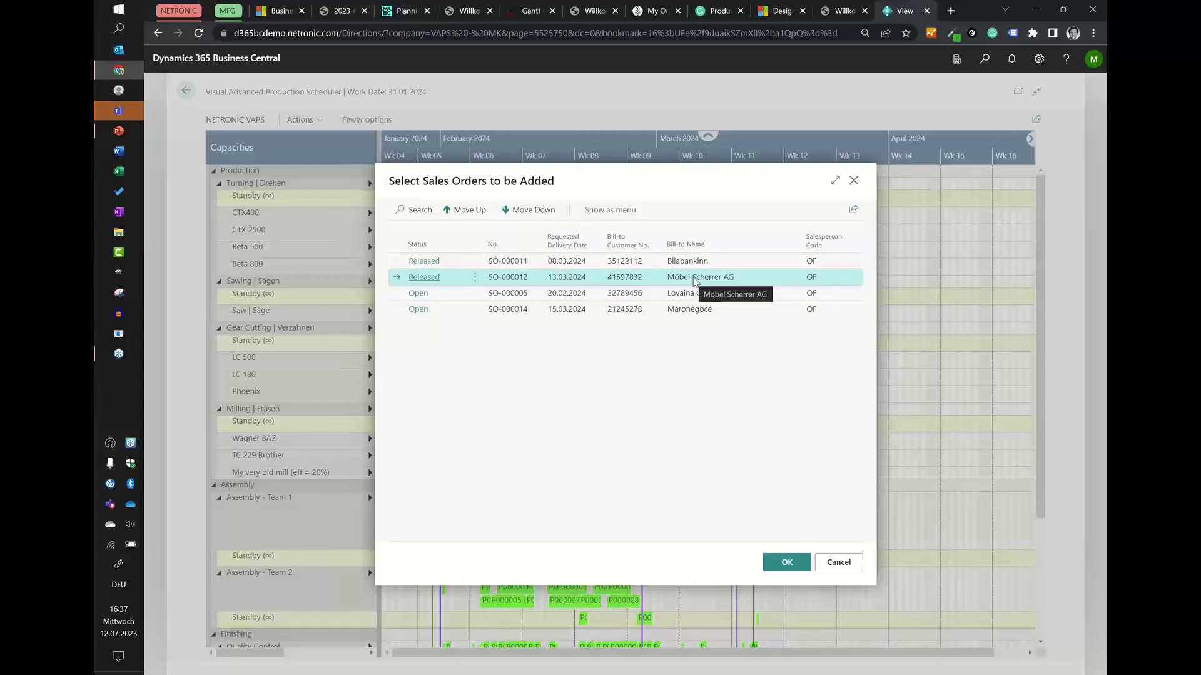
click(466, 210)
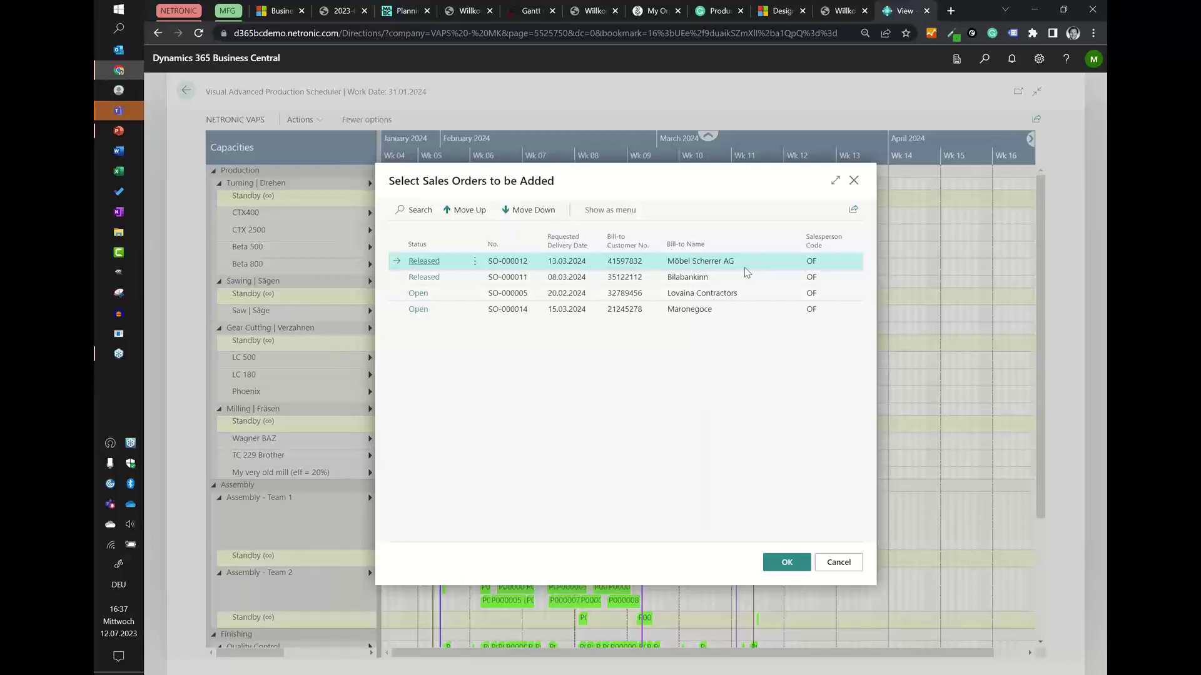
click(786, 566)
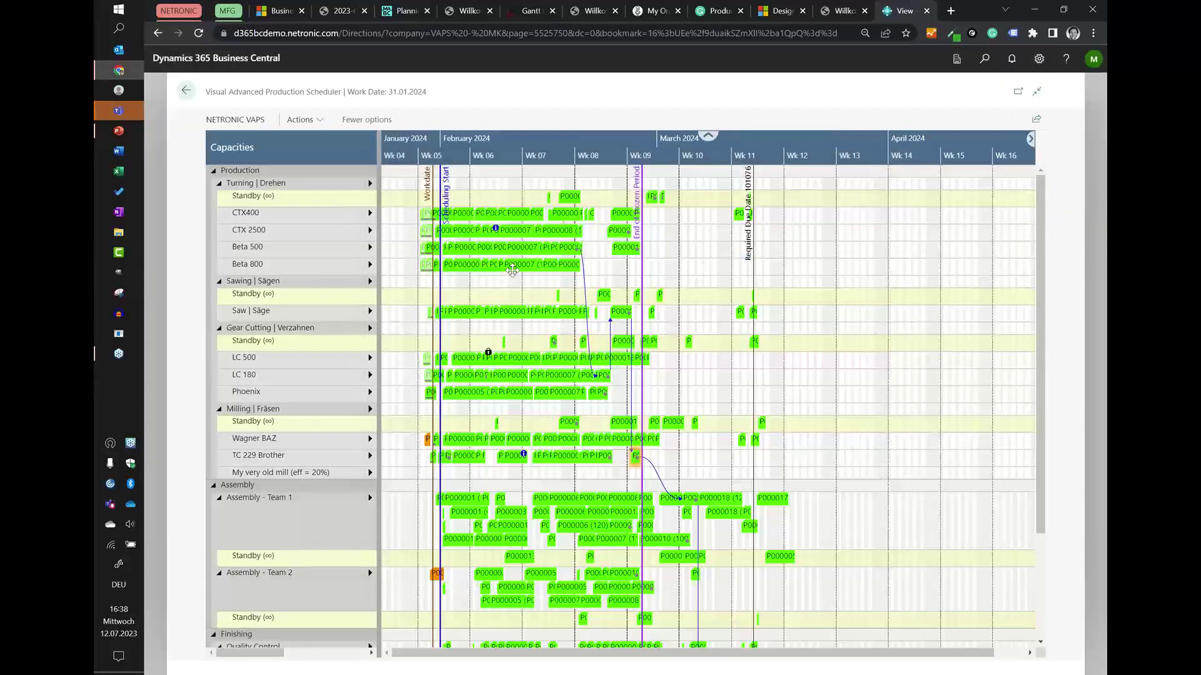
Switch to the webinar presentation in PowerPoint.
mouse_move(512, 269)
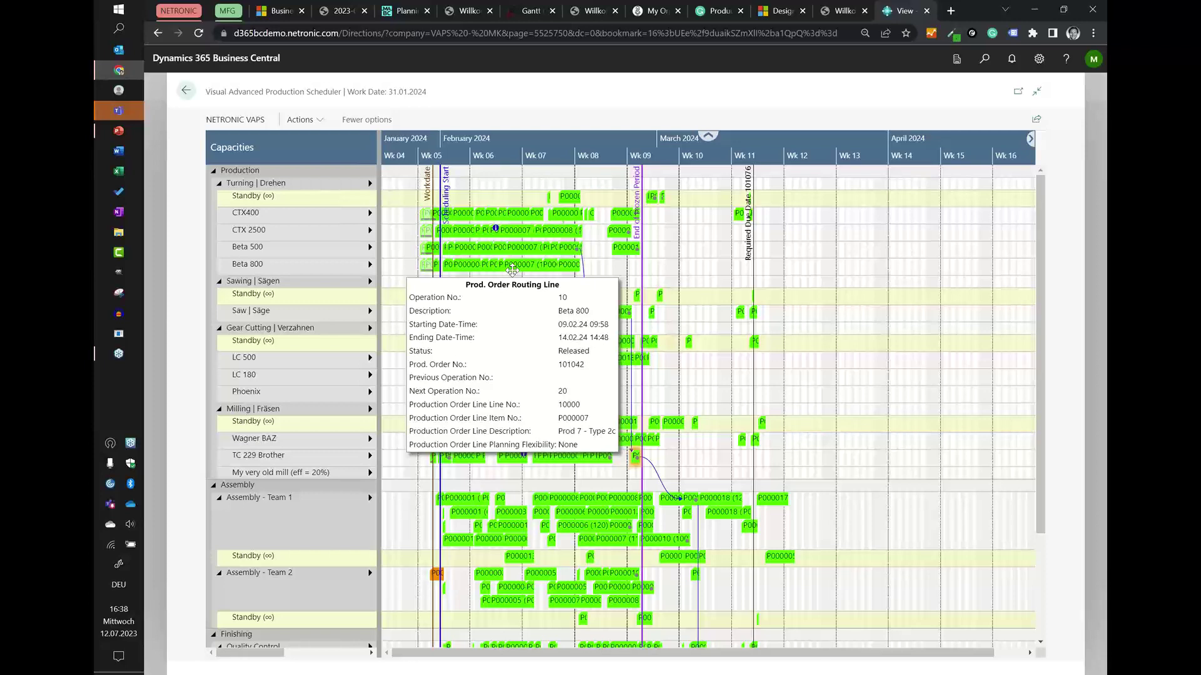
click(121, 136)
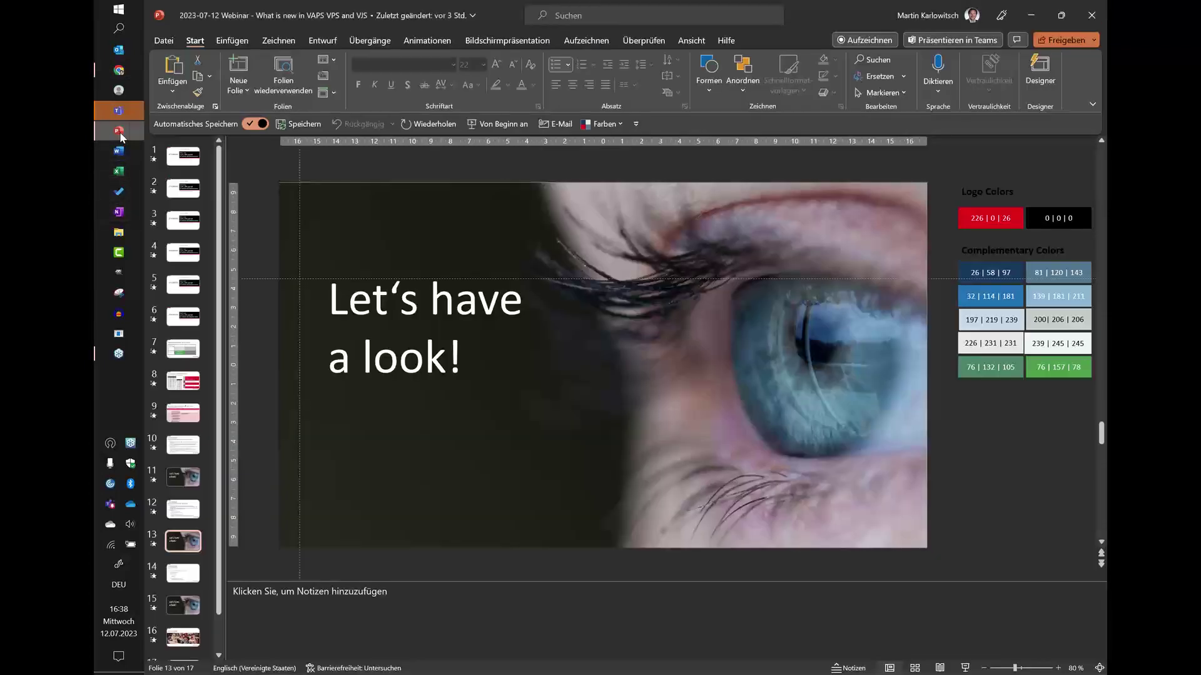
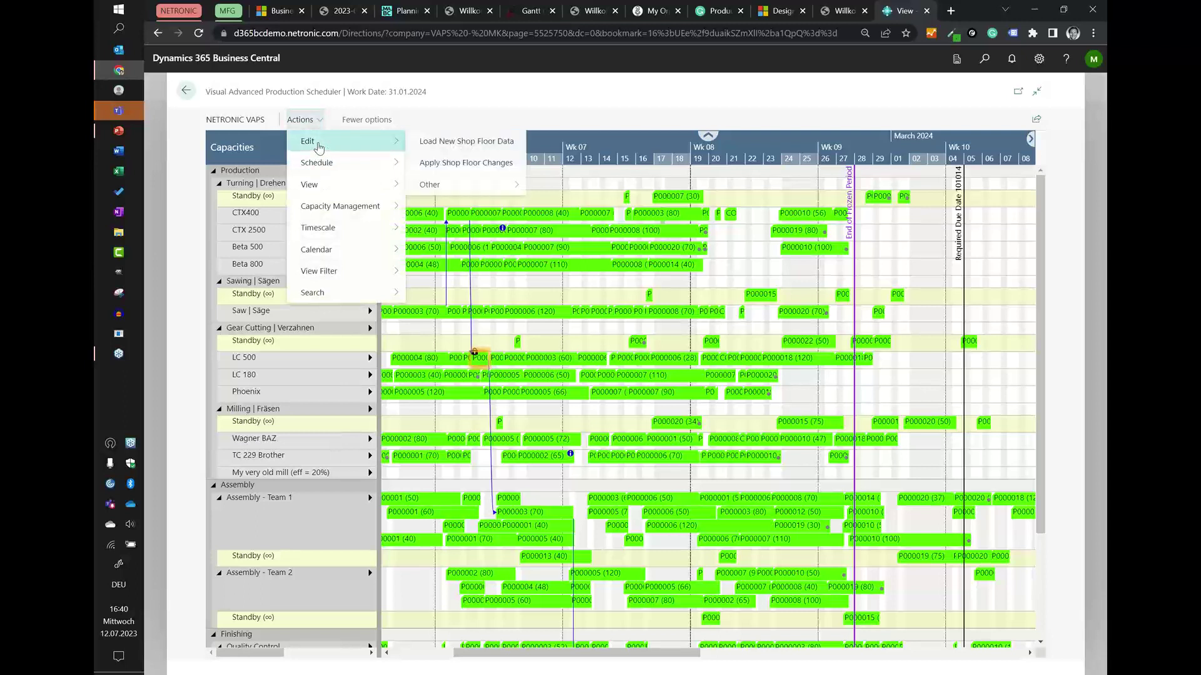
Add all operations from standby to the schedule, including alternatives.
mouse_move(324, 169)
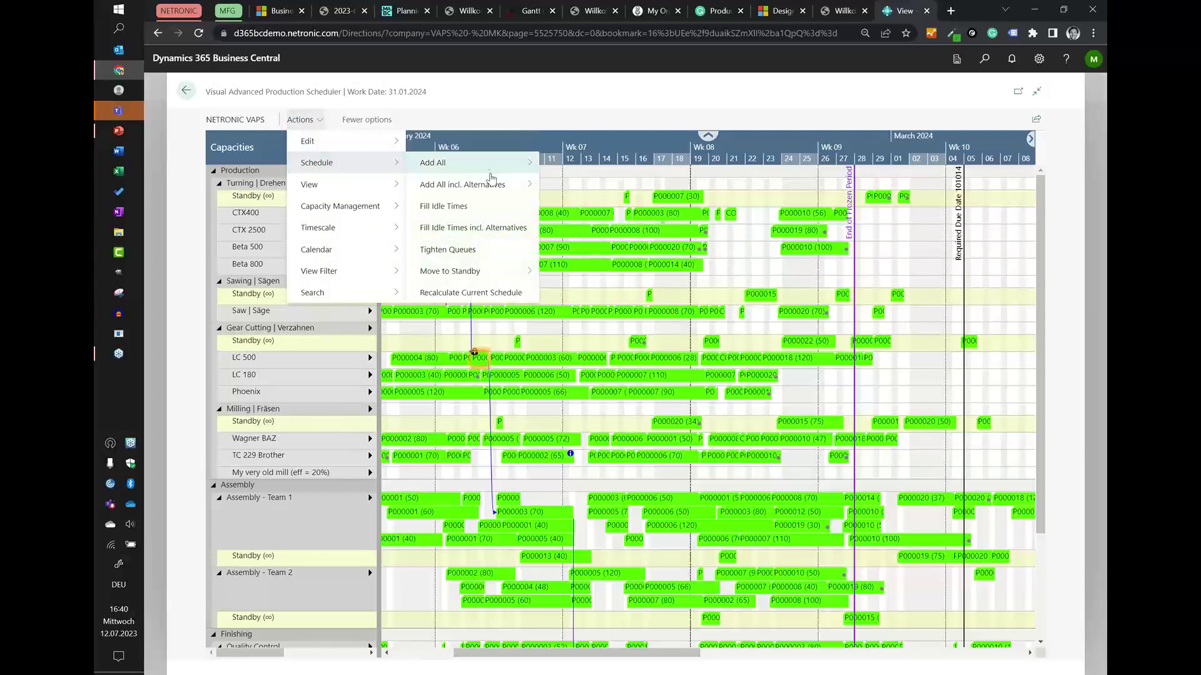
mouse_move(490, 183)
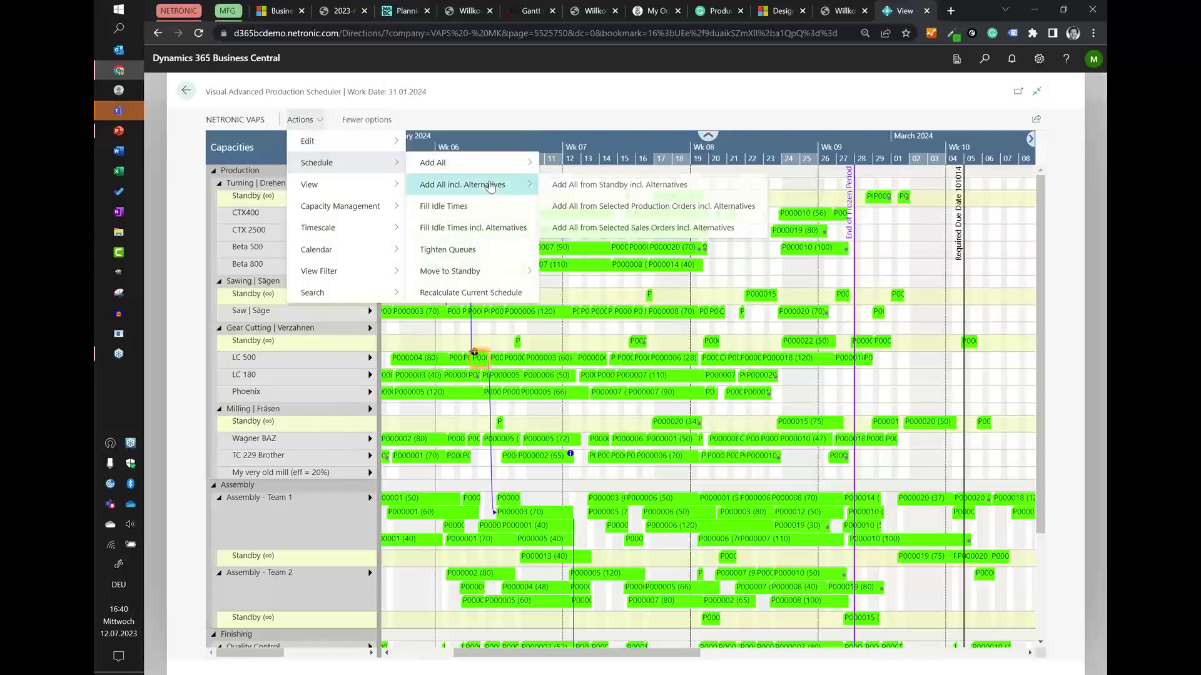
click(582, 193)
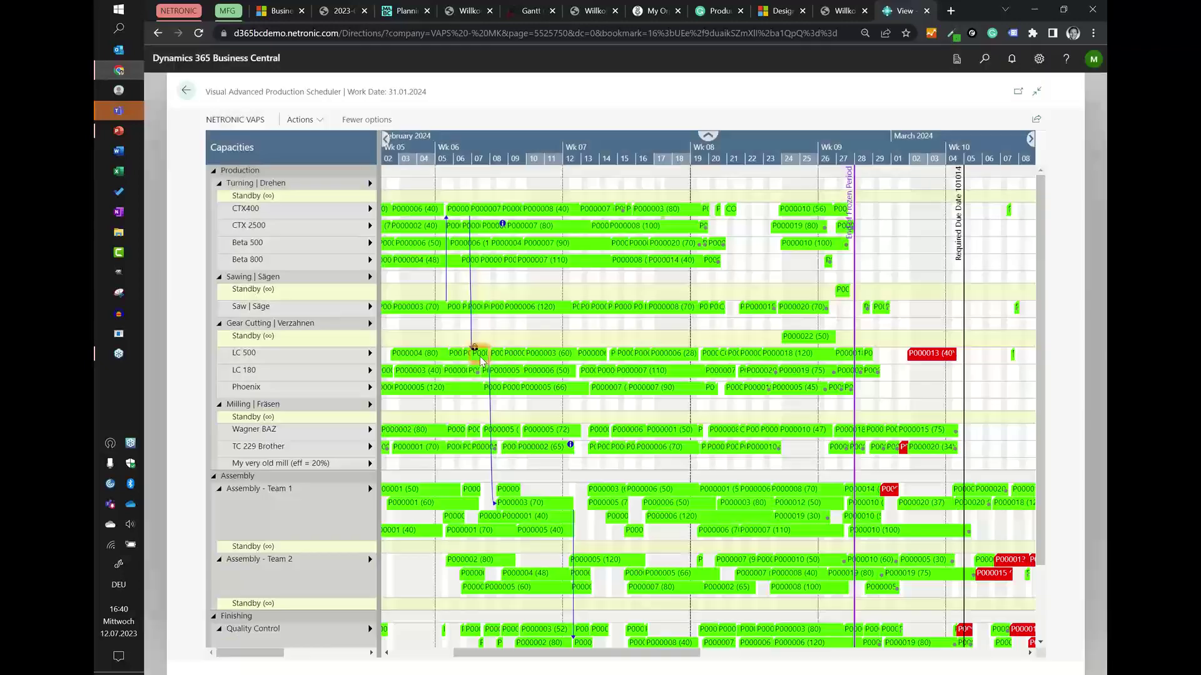
Color the scheduled operations by production order using the Prod. Order View.
click(300, 120)
mouse_move(326, 185)
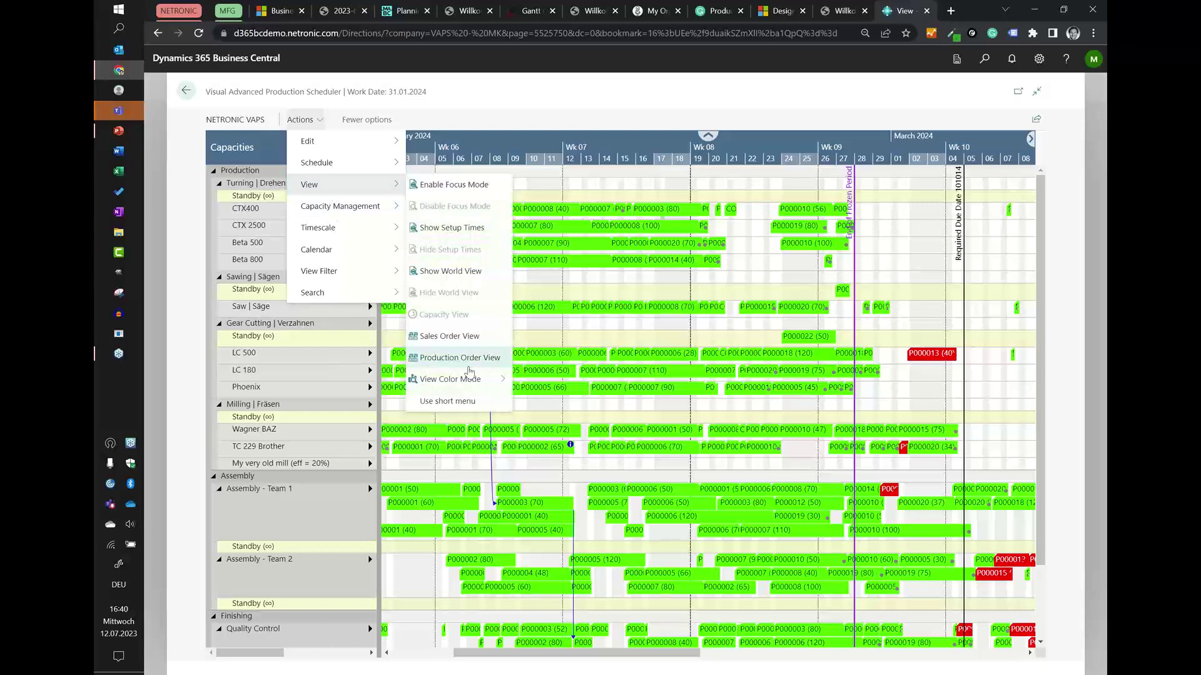
mouse_move(473, 388)
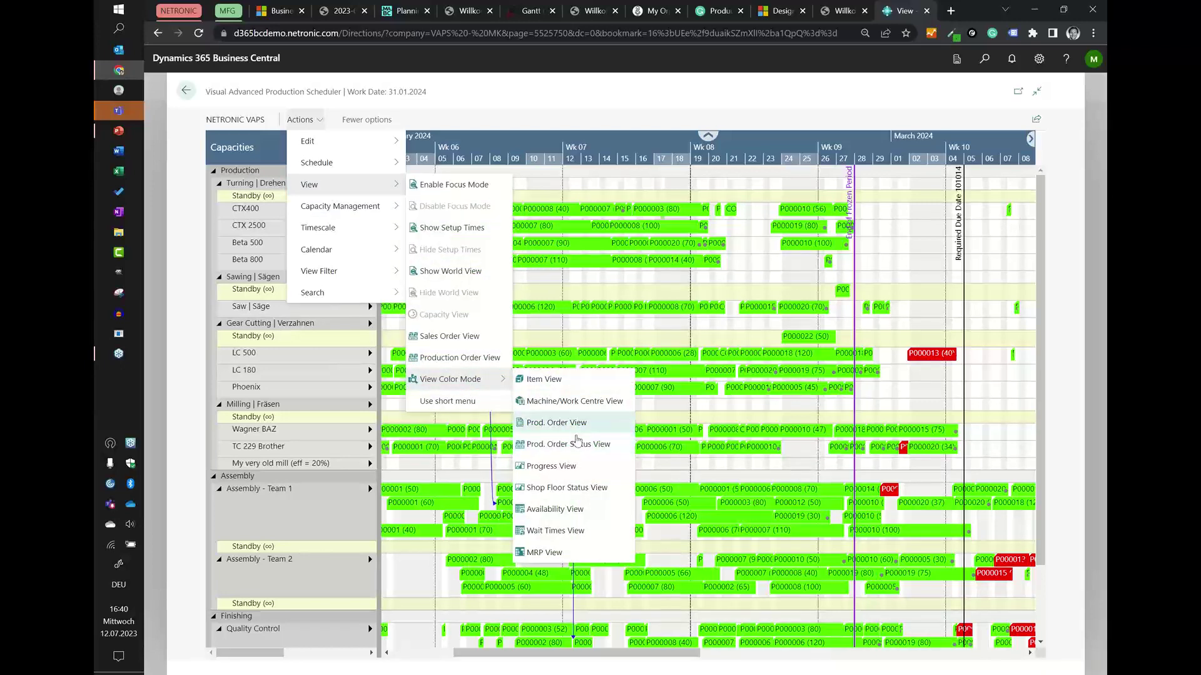
click(576, 431)
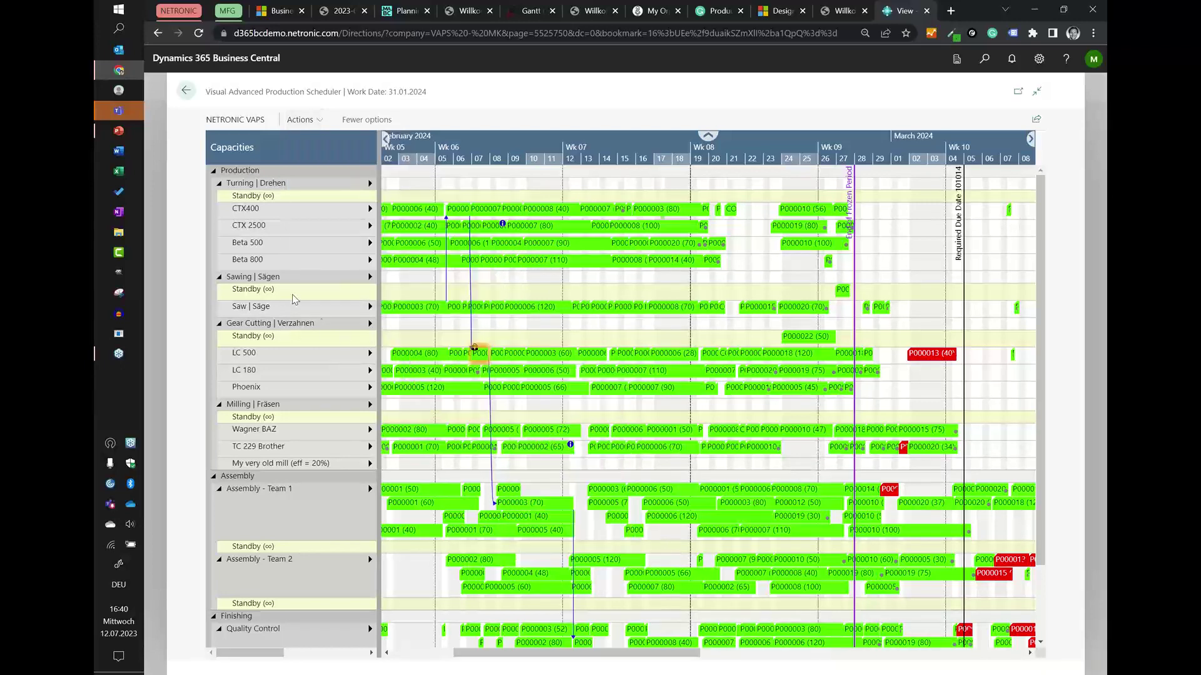
Switch to the PowerPoint slide on comfort functions and return to the production schedule in the browser.
click(118, 130)
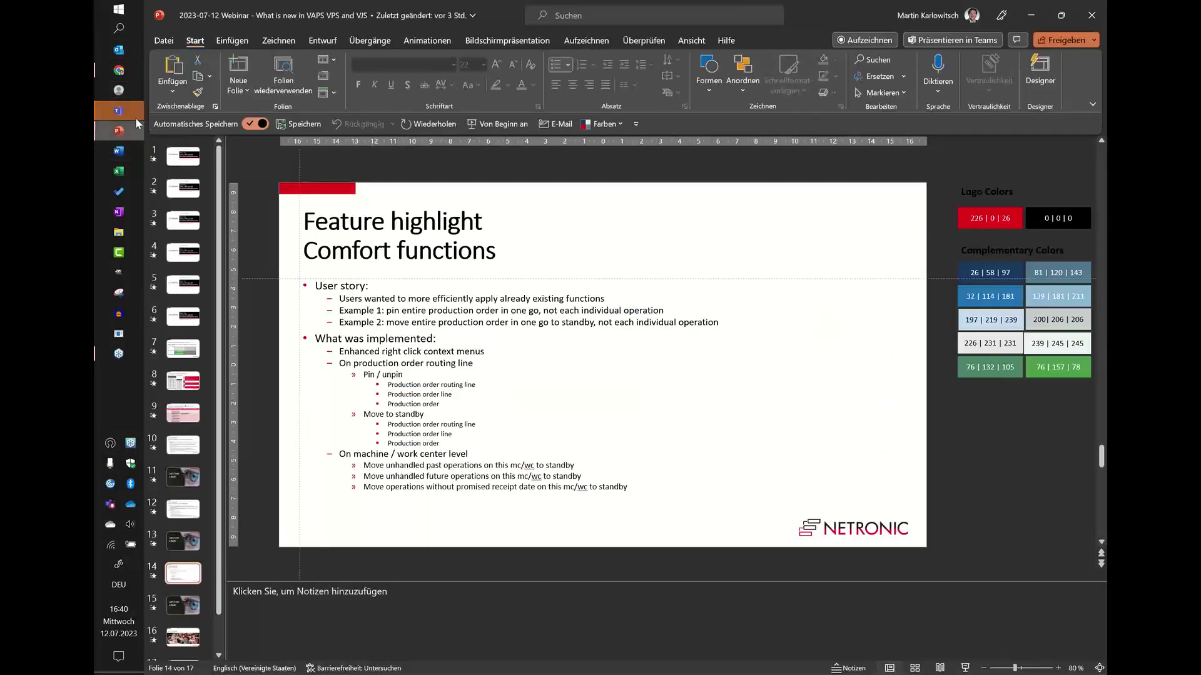
mouse_move(119, 114)
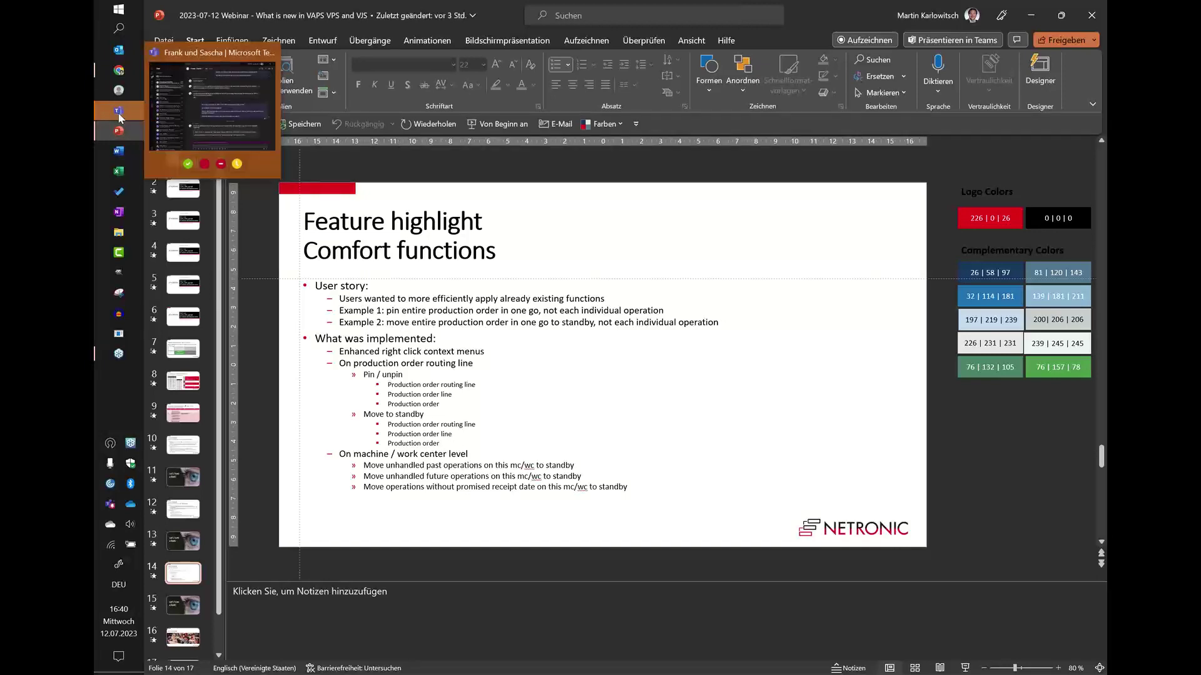
click(118, 70)
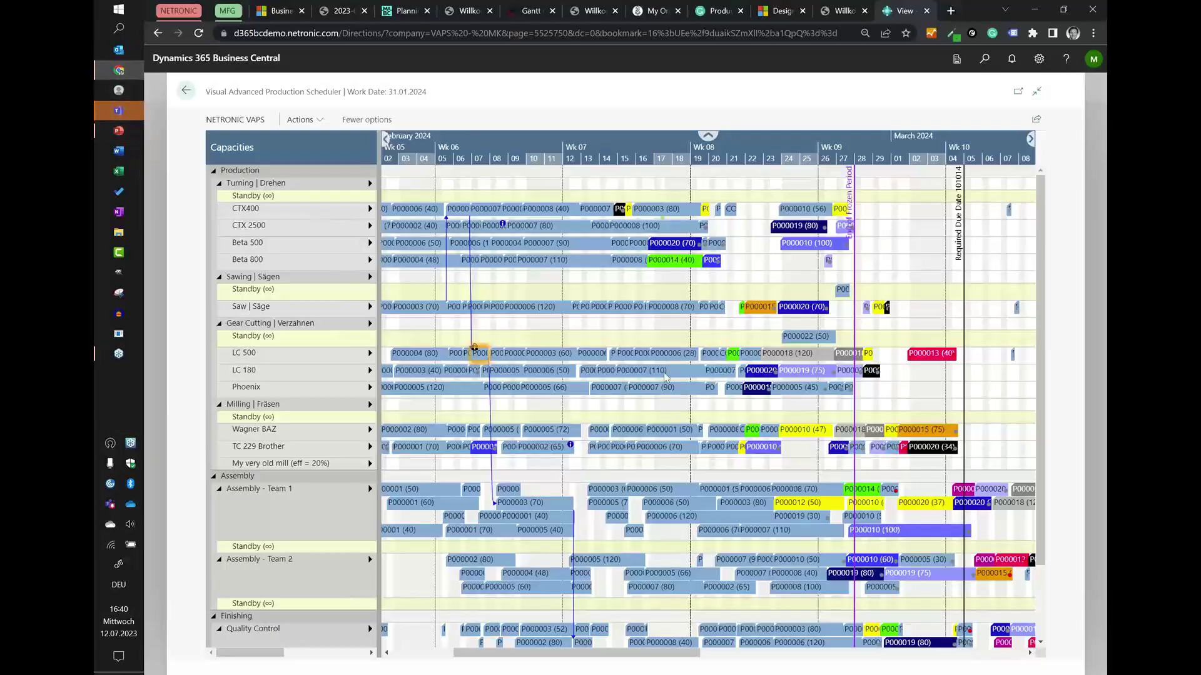
Examine the linked operations of P000013 on LC 500 and the P000015 routing line details, consulting the PowerPoint slide before returning to the schedule.
click(919, 353)
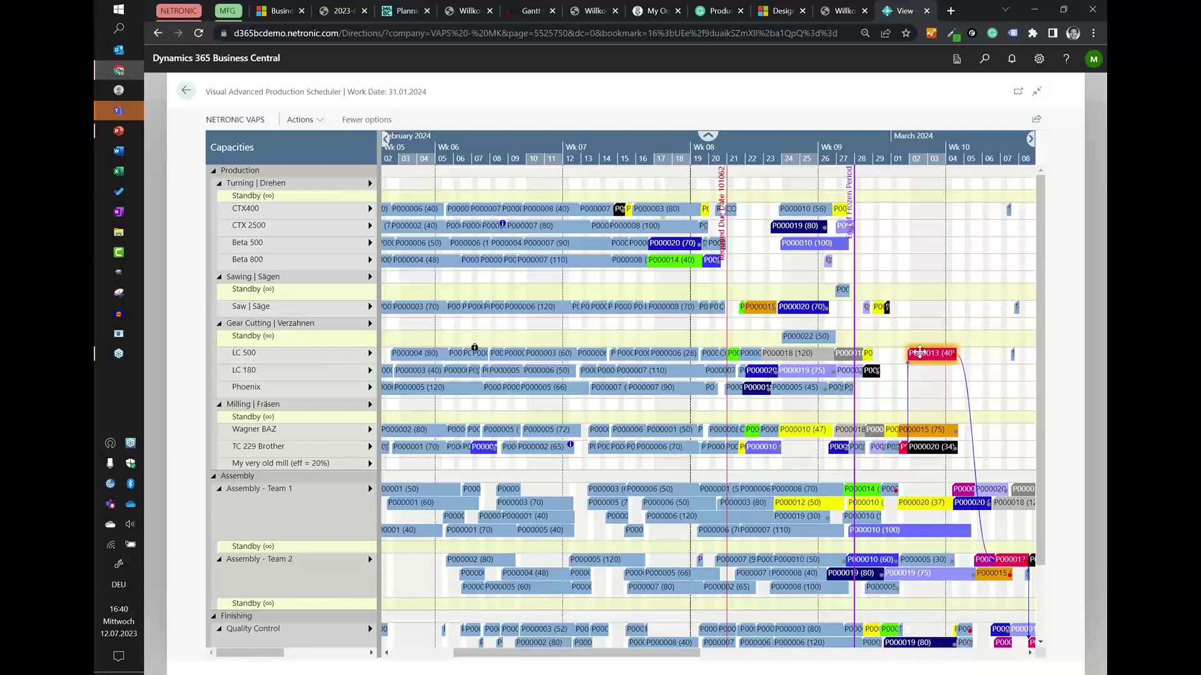
mouse_move(920, 432)
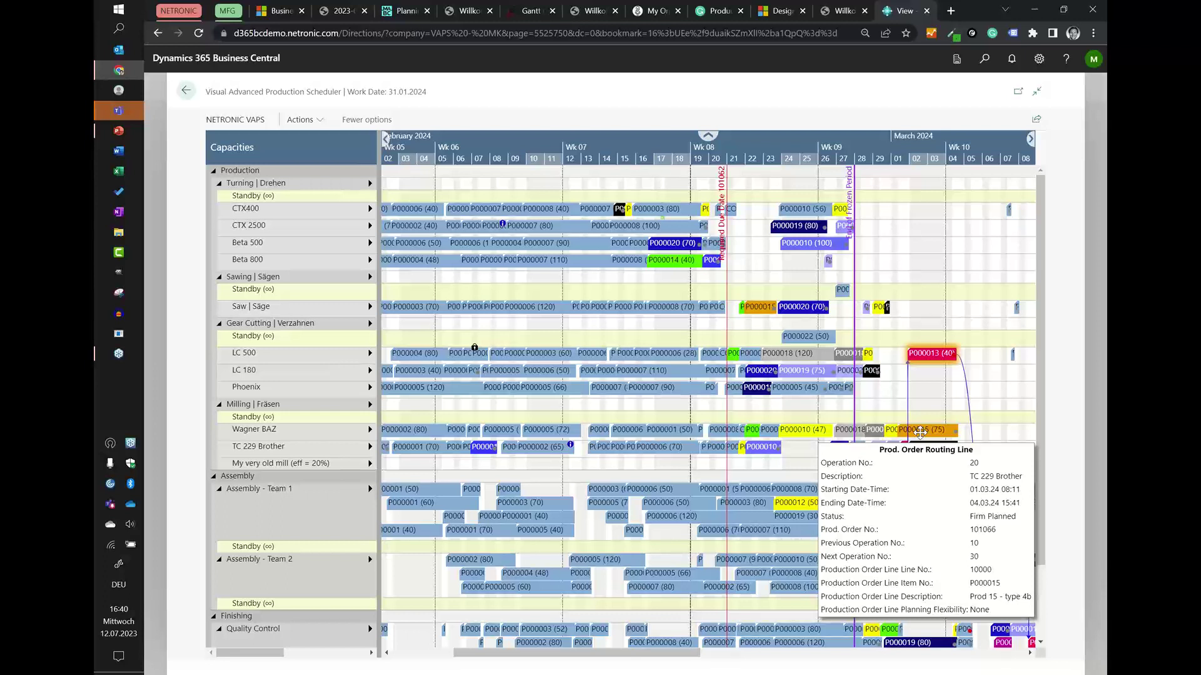
key(alt+Tab)
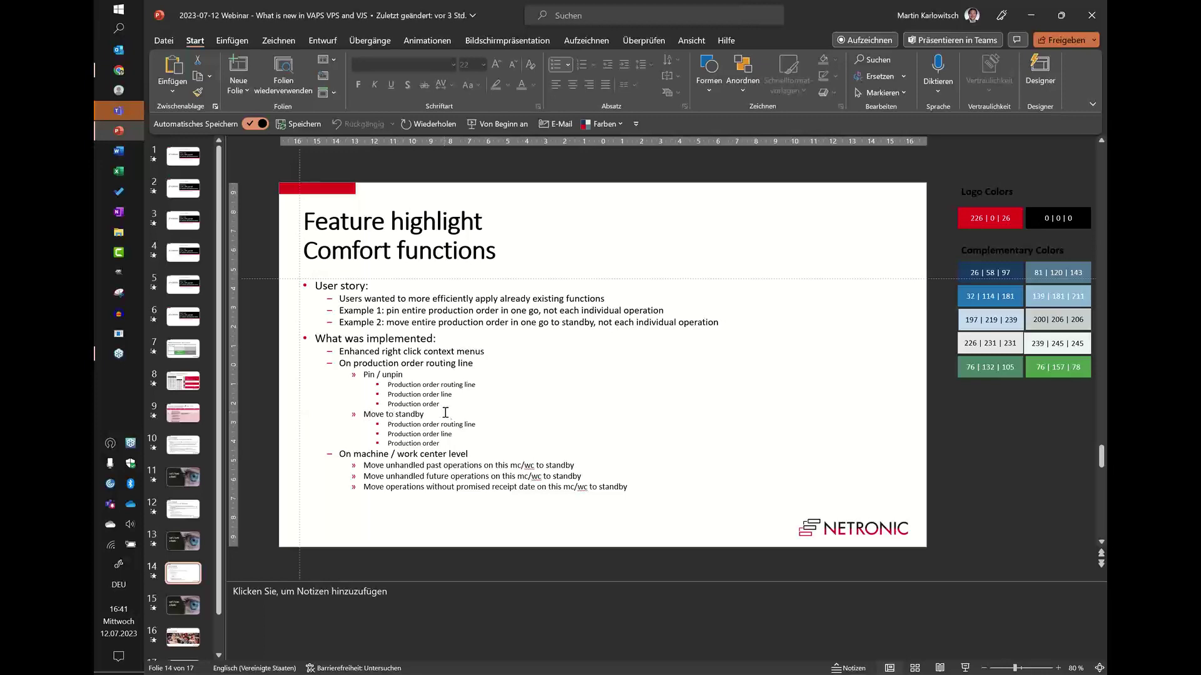
key(alt+Tab)
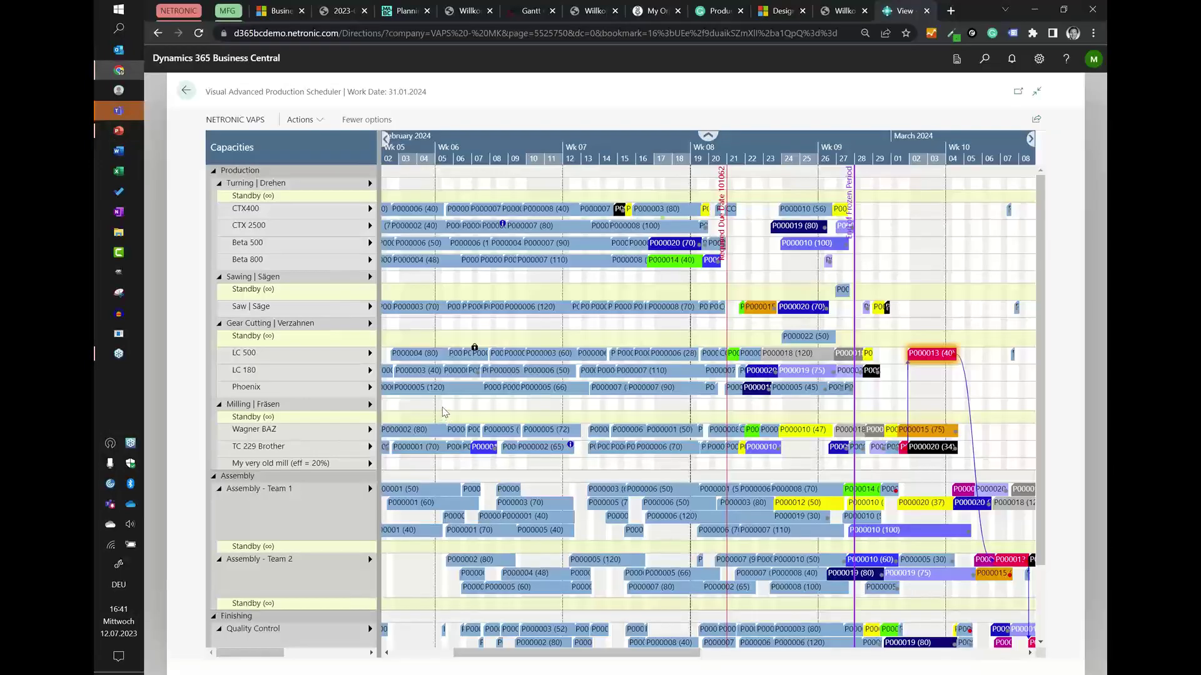
Pin the entire production order of the P000014 (40) operation on Beta 800 with capacity blocked.
click(676, 265)
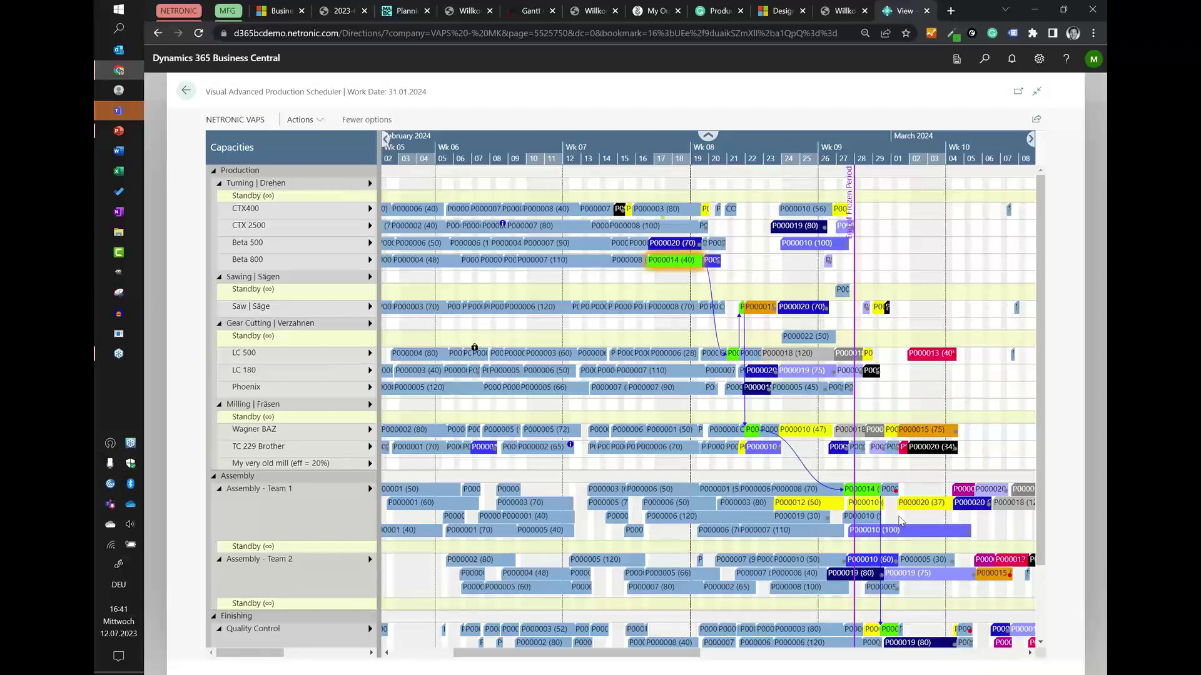
right_click(667, 266)
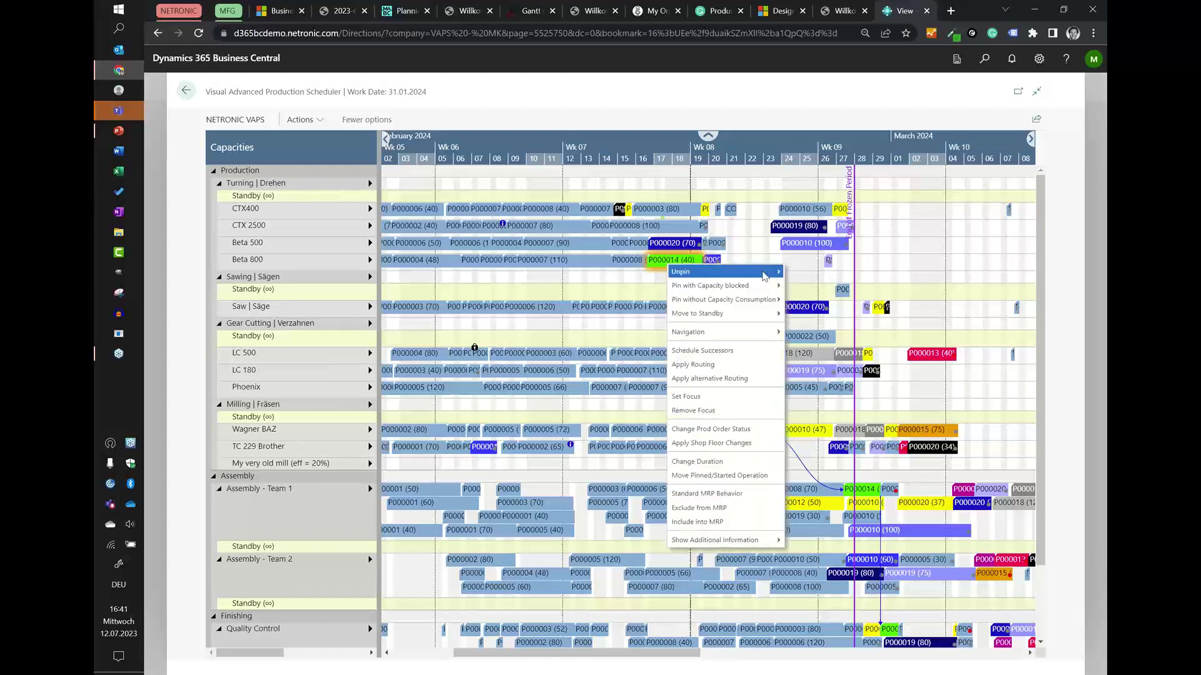
click(688, 273)
right_click(676, 265)
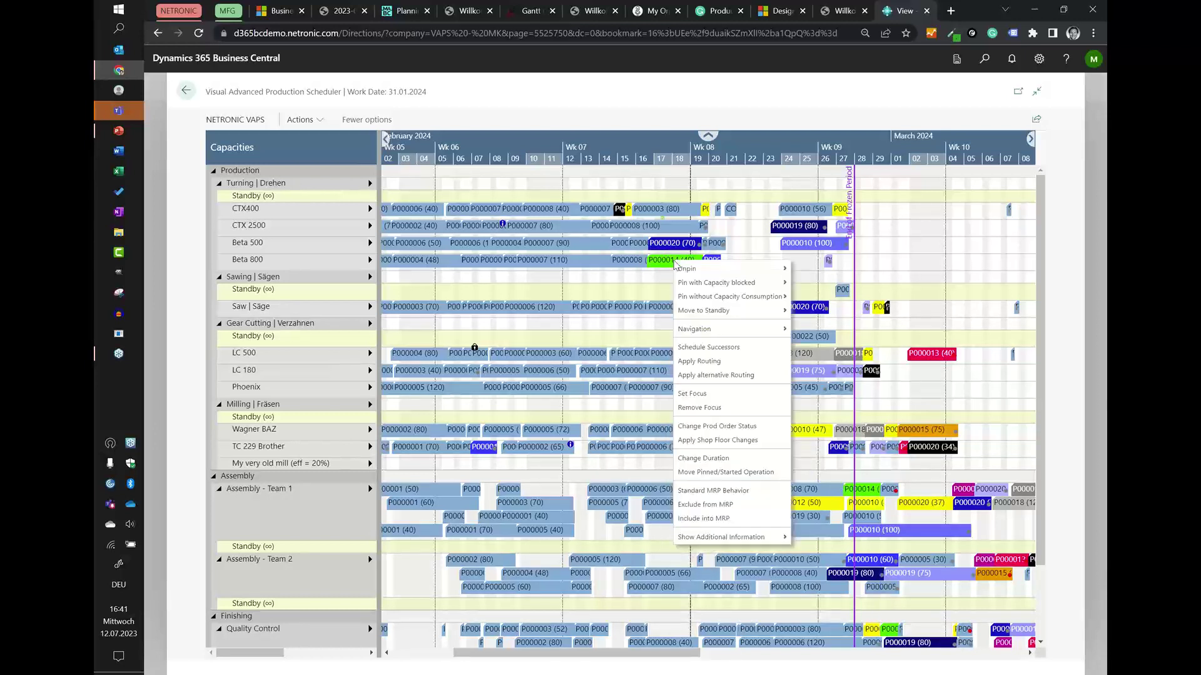
mouse_move(690, 285)
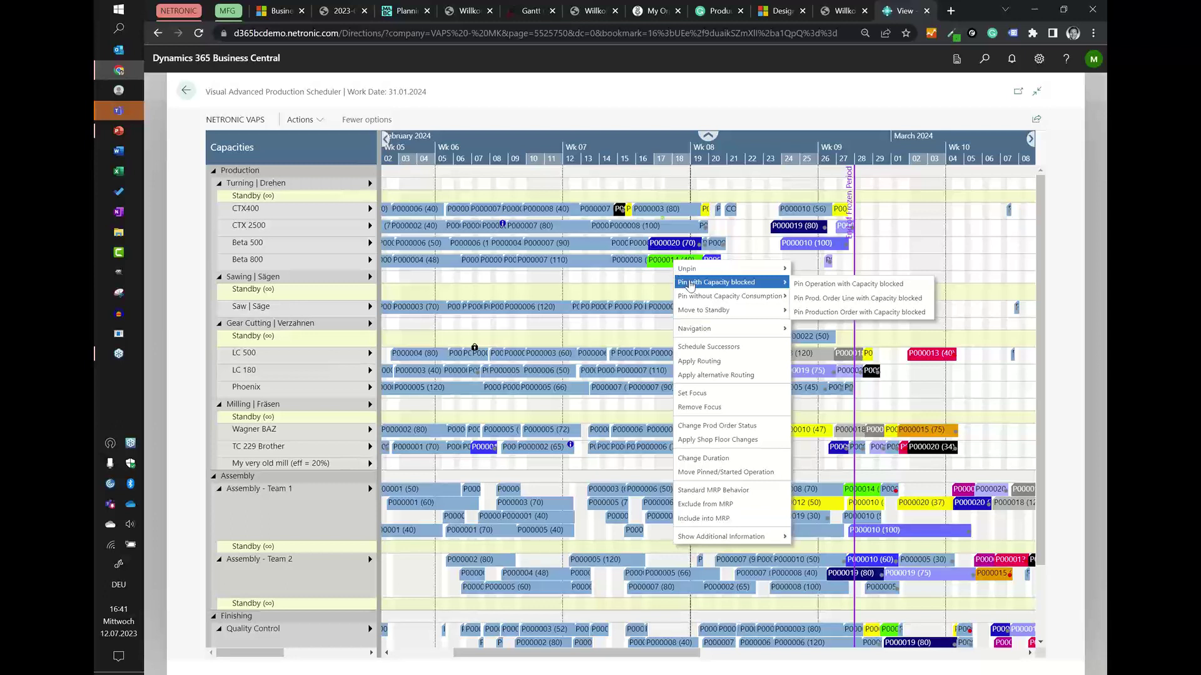
click(836, 312)
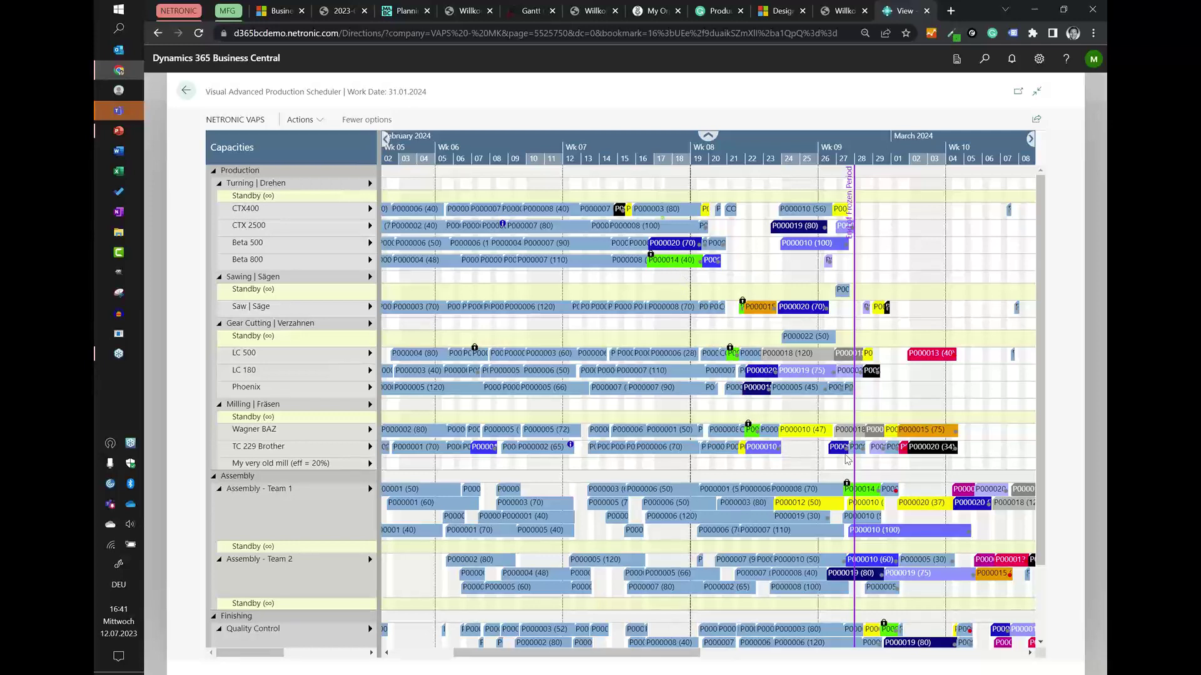
Unpin the entire production order from its green P000014 operation on LC 500.
mouse_move(843, 452)
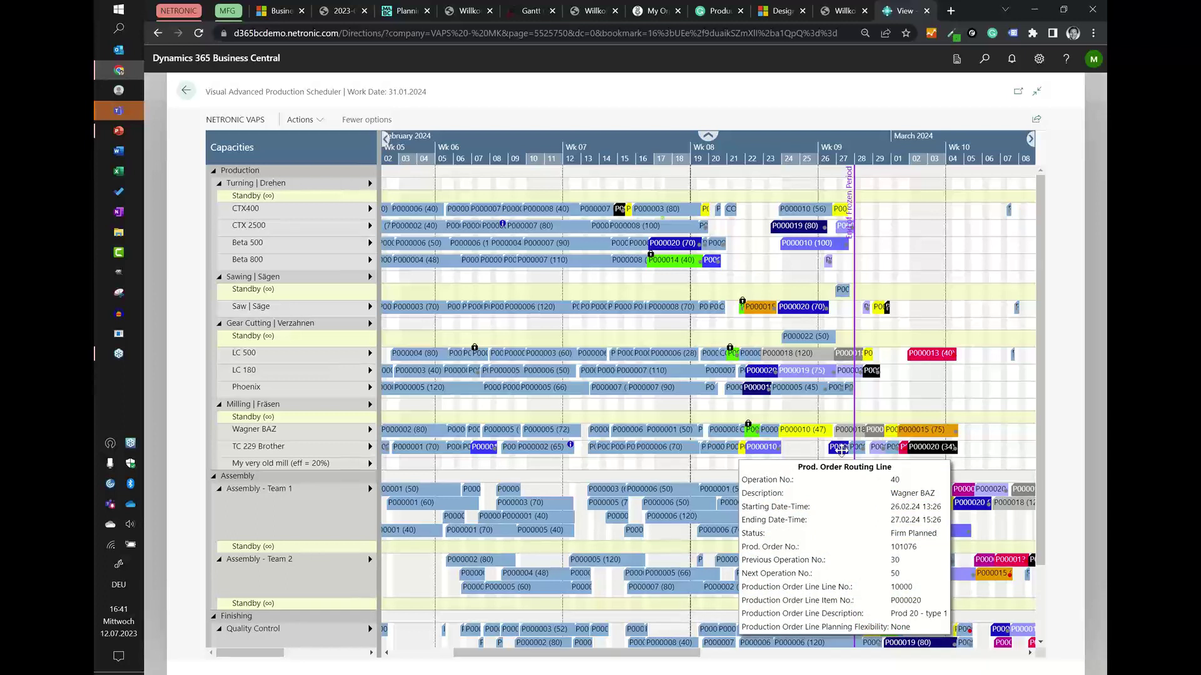
right_click(733, 357)
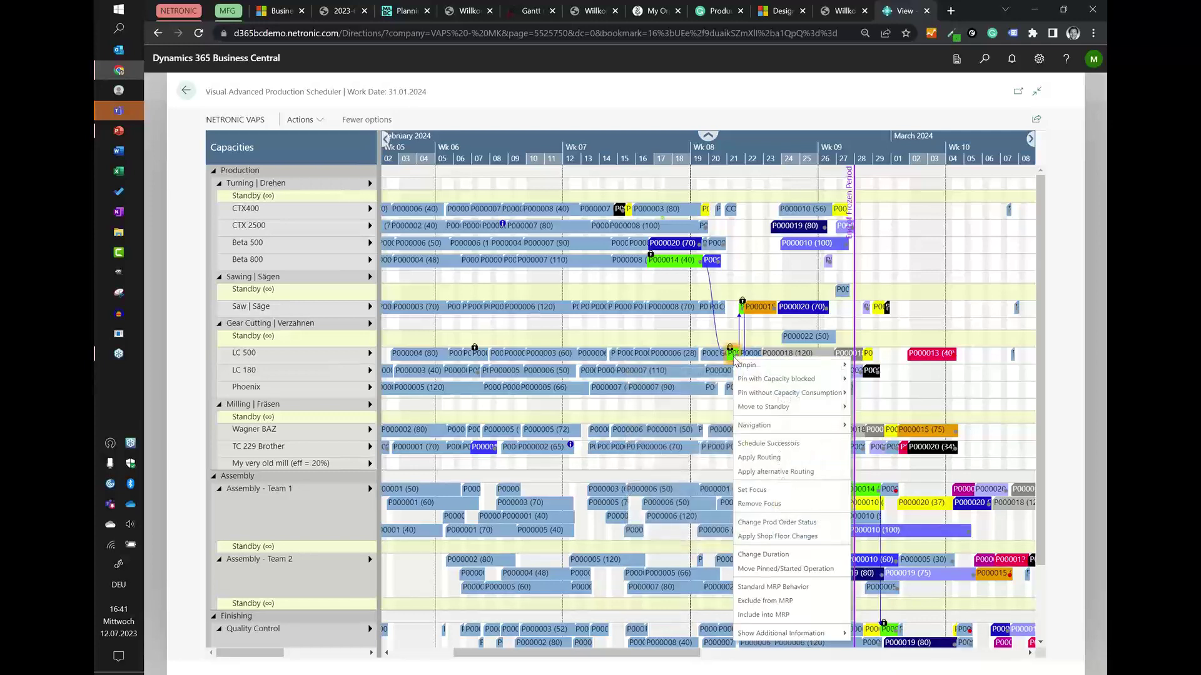
mouse_move(744, 369)
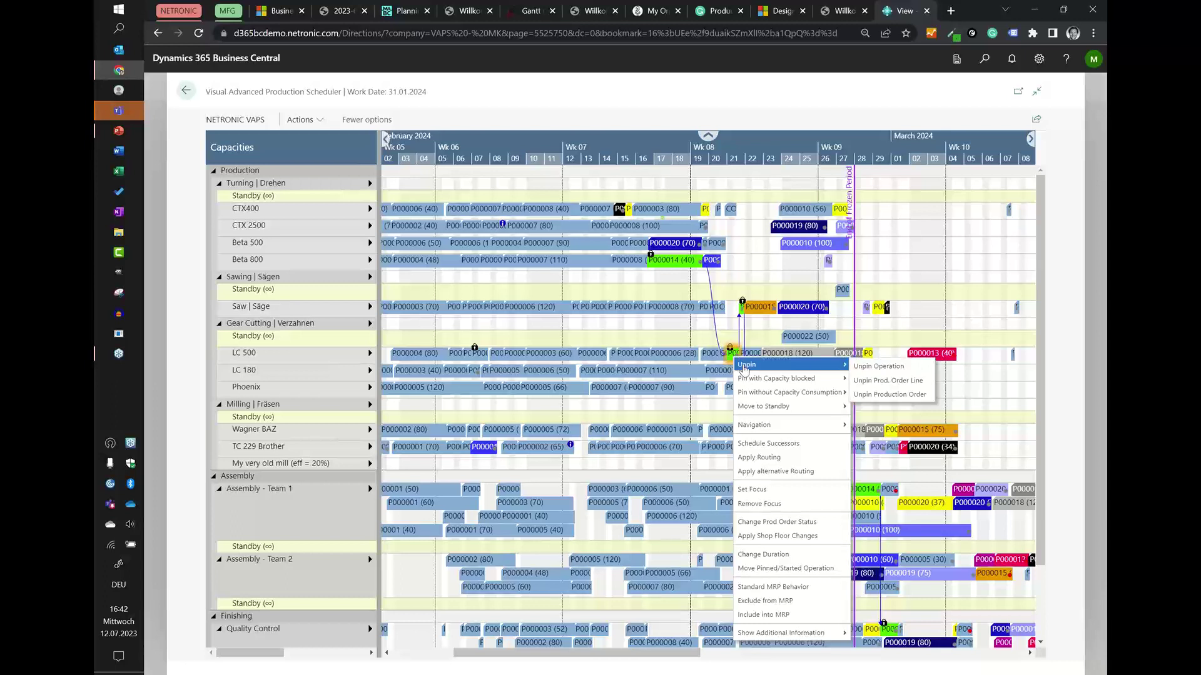
click(878, 395)
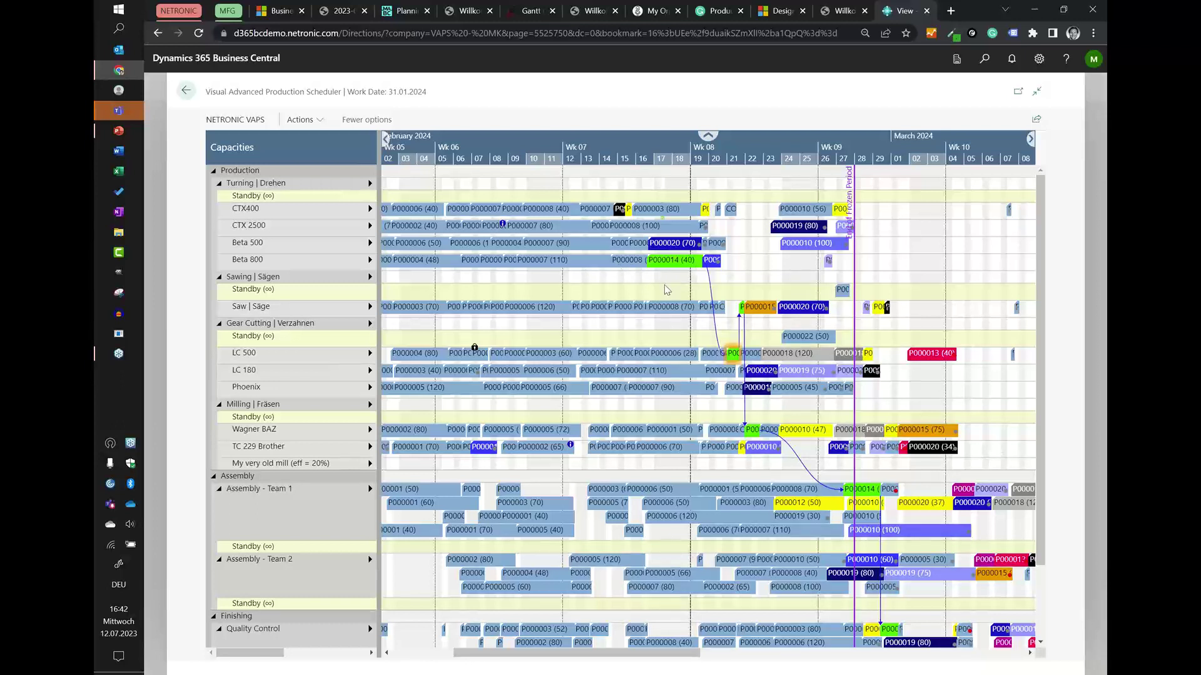
Move only the P000014 (40) operation on Beta 800 to standby.
click(663, 262)
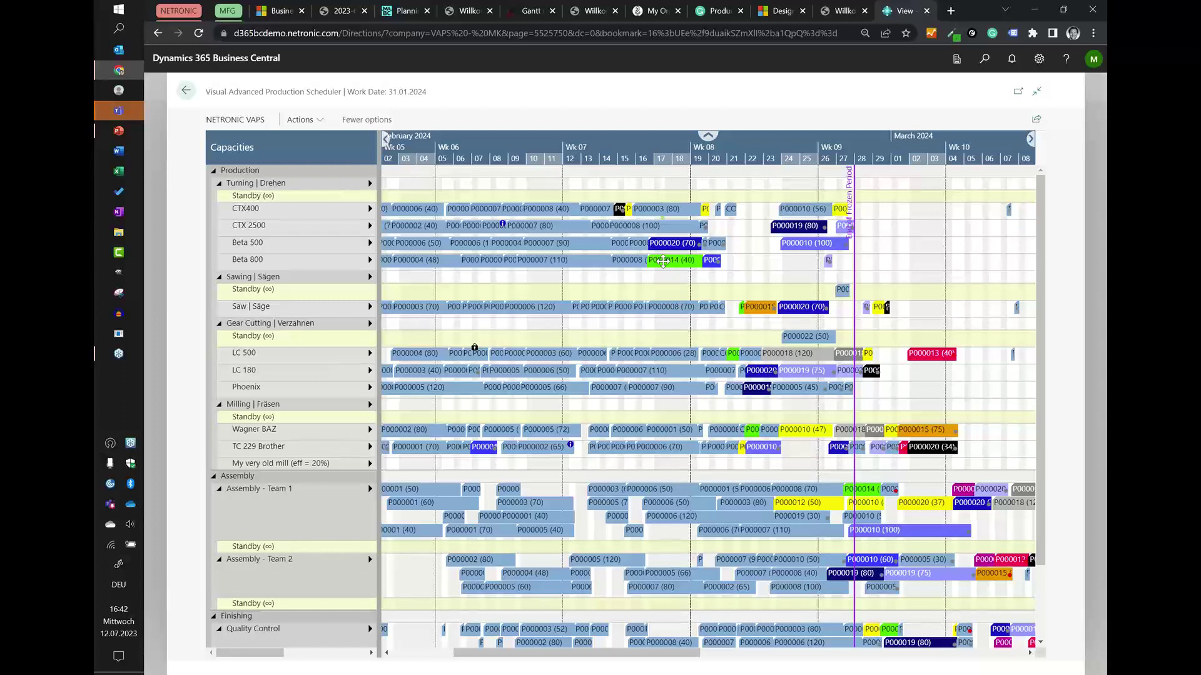
right_click(663, 261)
mouse_move(688, 313)
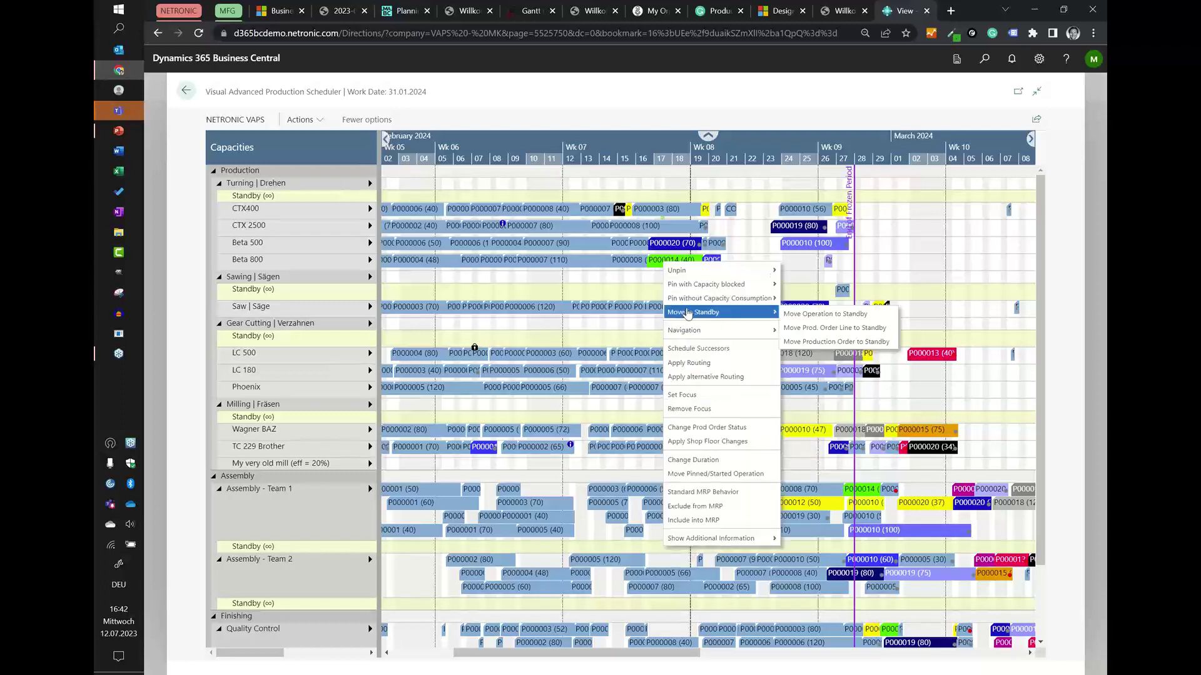
click(792, 314)
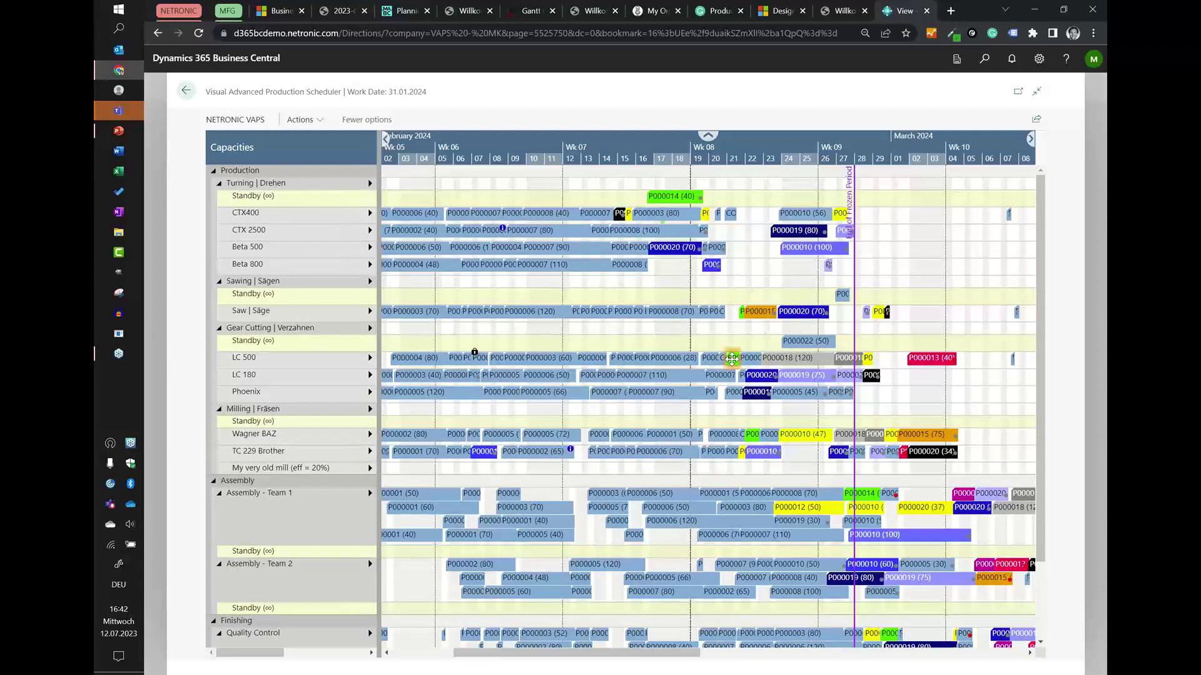
Move the whole production order of the green P000014 operation on LC 500 to standby.
right_click(731, 360)
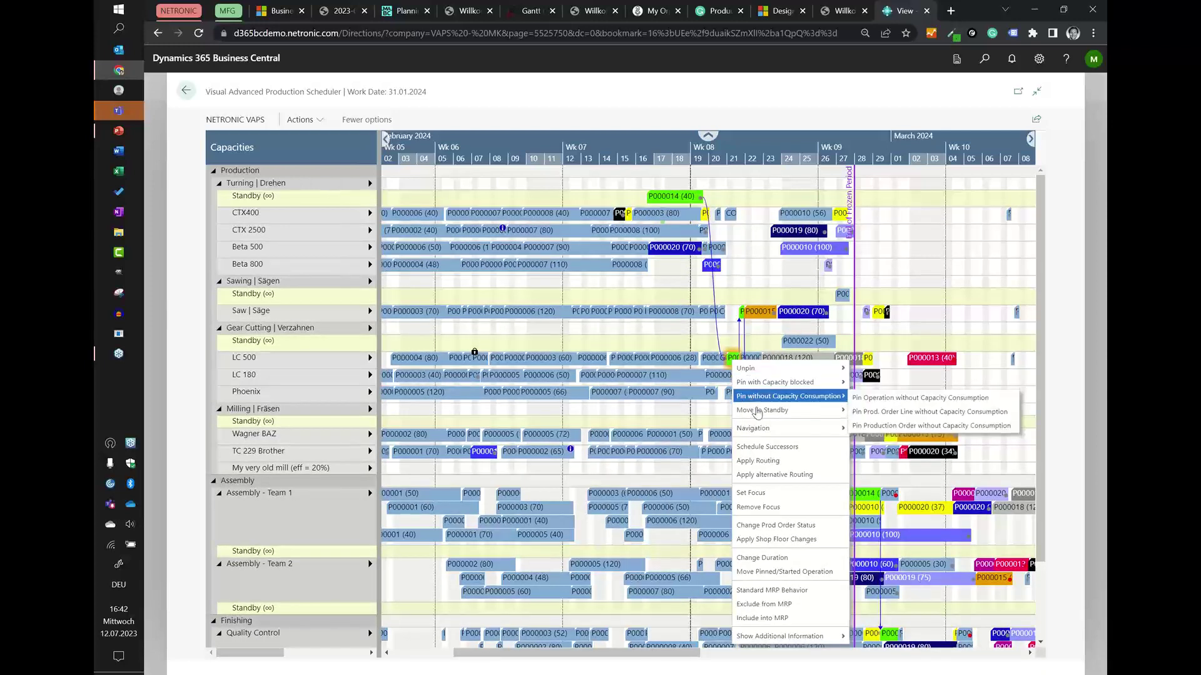
mouse_move(758, 413)
click(868, 440)
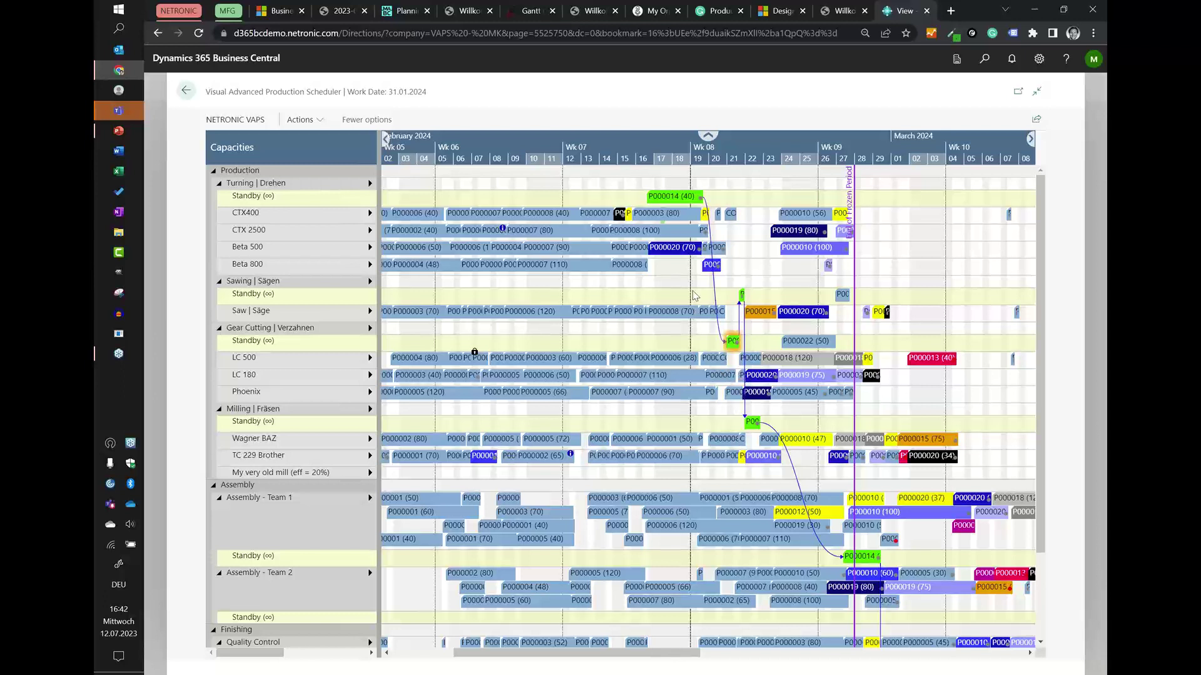
Tighten the queues on the Beta 800 and LC 500 machine centers.
click(709, 265)
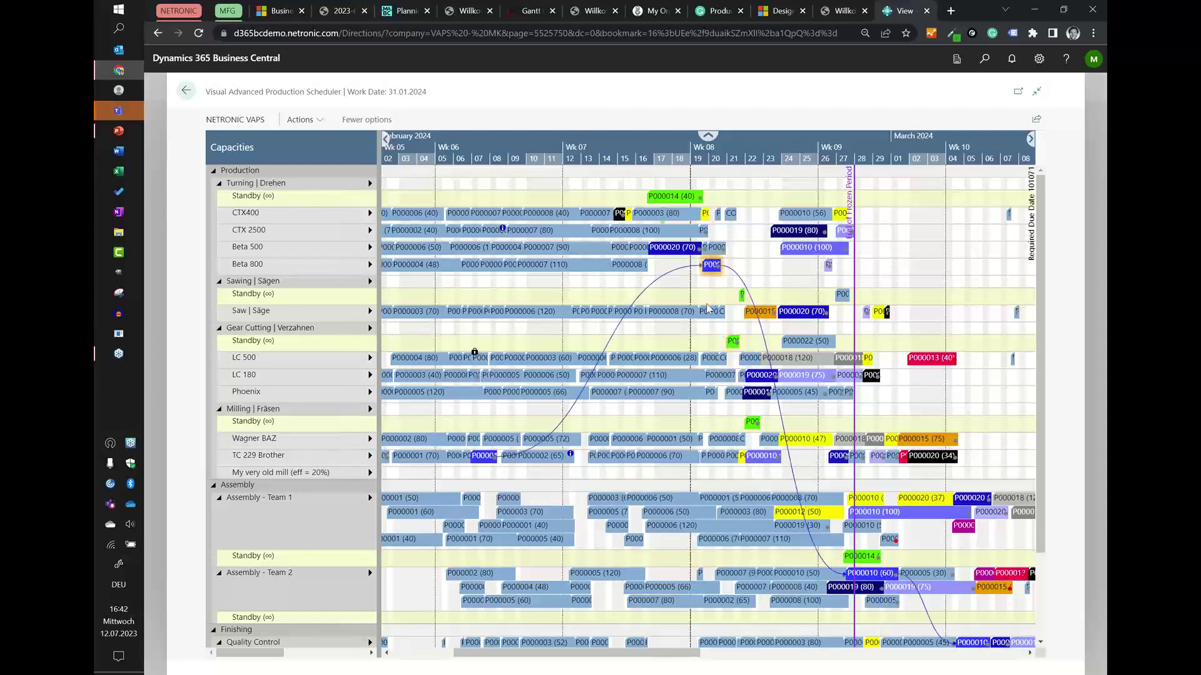
right_click(279, 269)
right_click(279, 269)
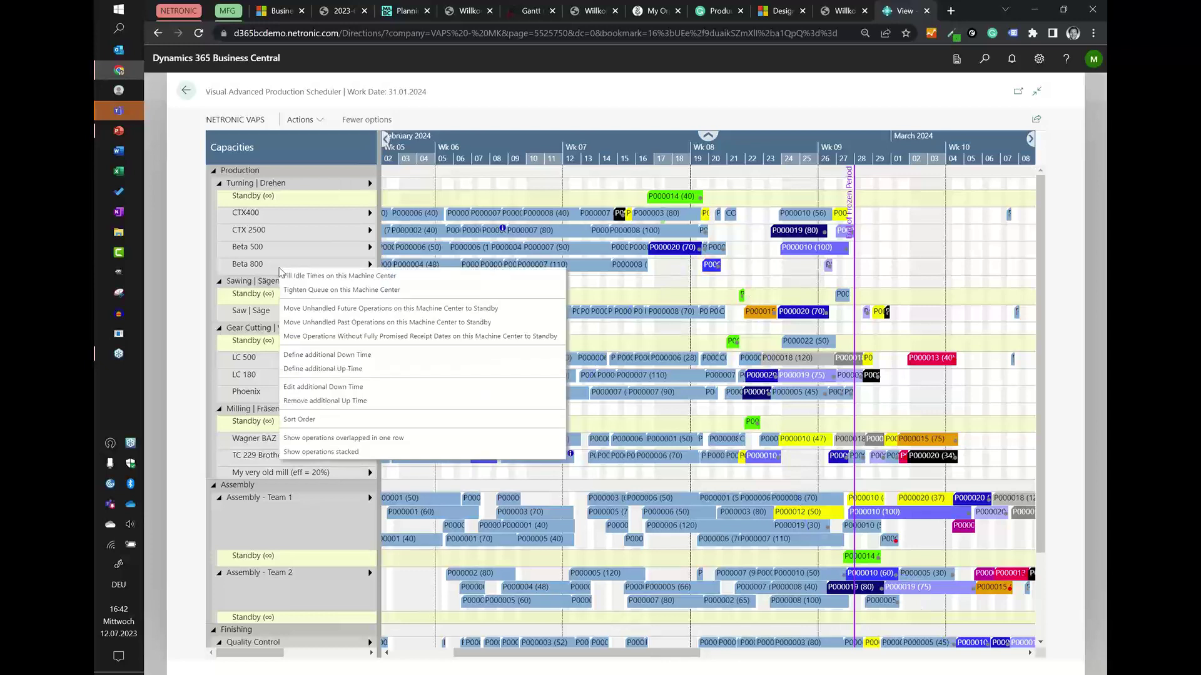
click(299, 290)
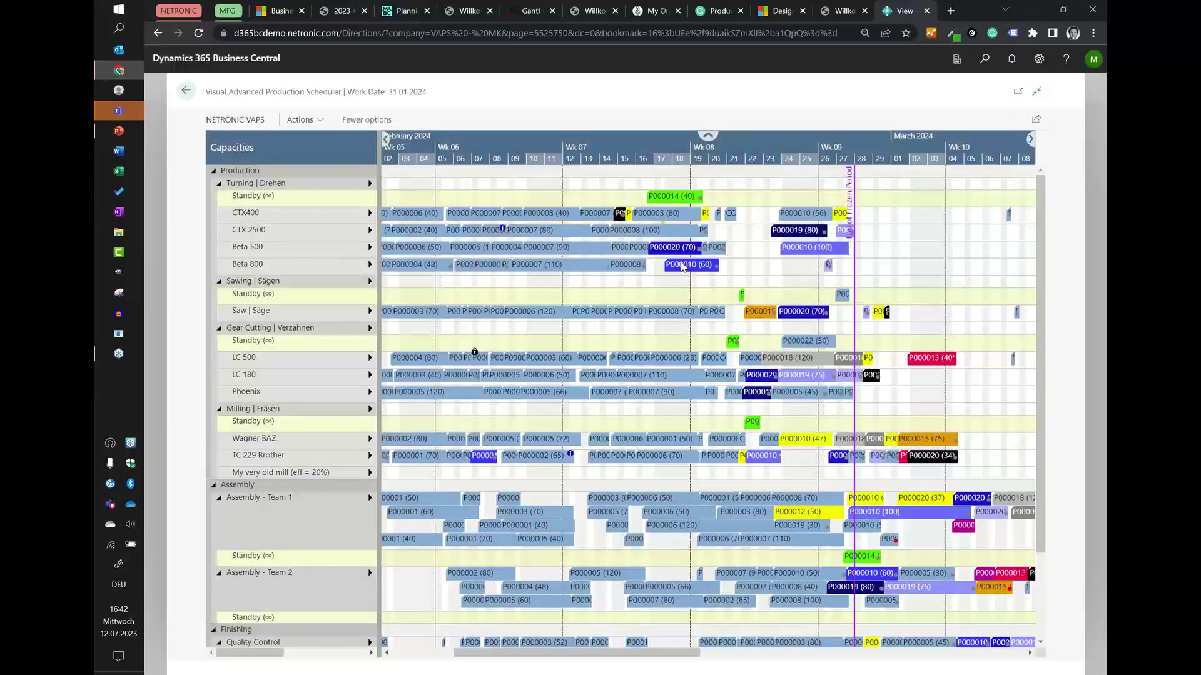
mouse_move(669, 264)
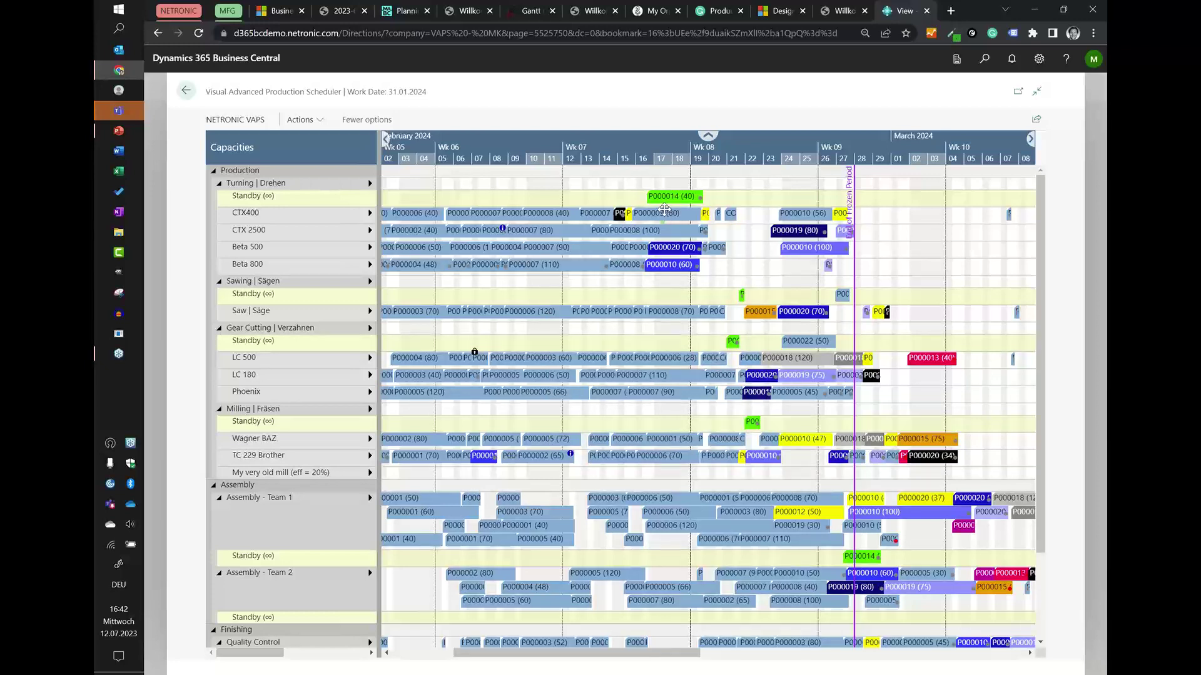
right_click(332, 359)
click(343, 383)
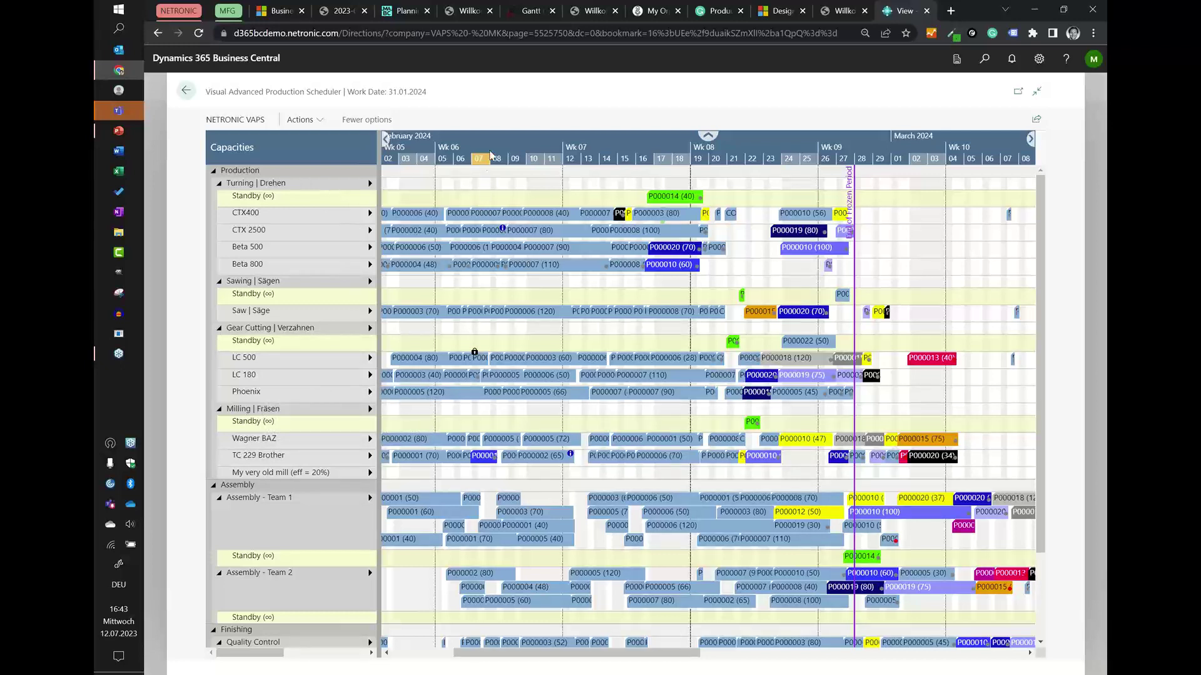
Show a wider time range and review the options for moving the Saw machine center's operations to standby.
scroll(490, 155, down, 3)
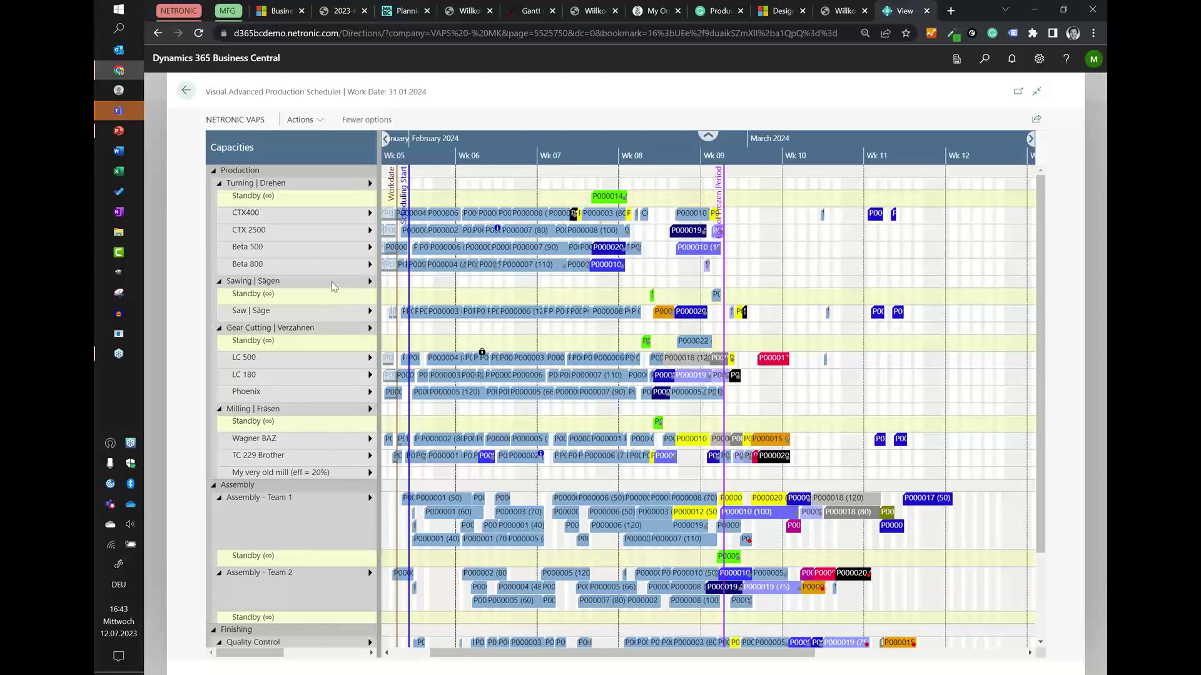
right_click(306, 311)
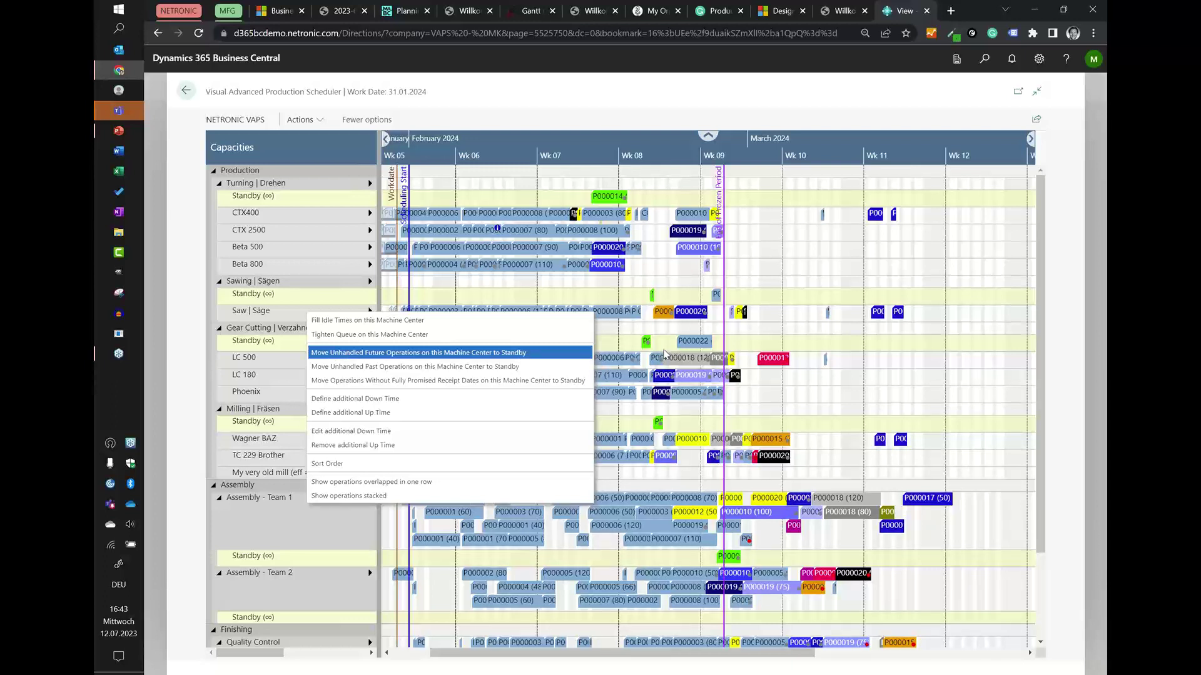
click(536, 299)
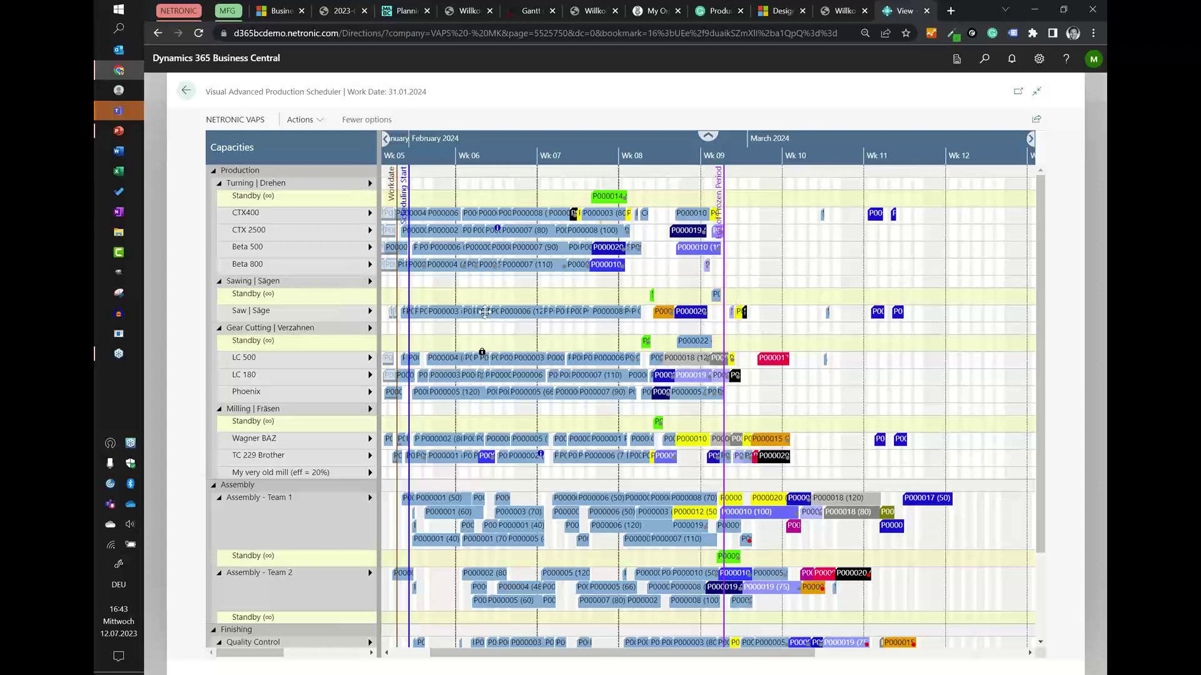
Move the unhandled past operations on the Wagner BAZ machine center to standby.
drag(441, 147, 582, 147)
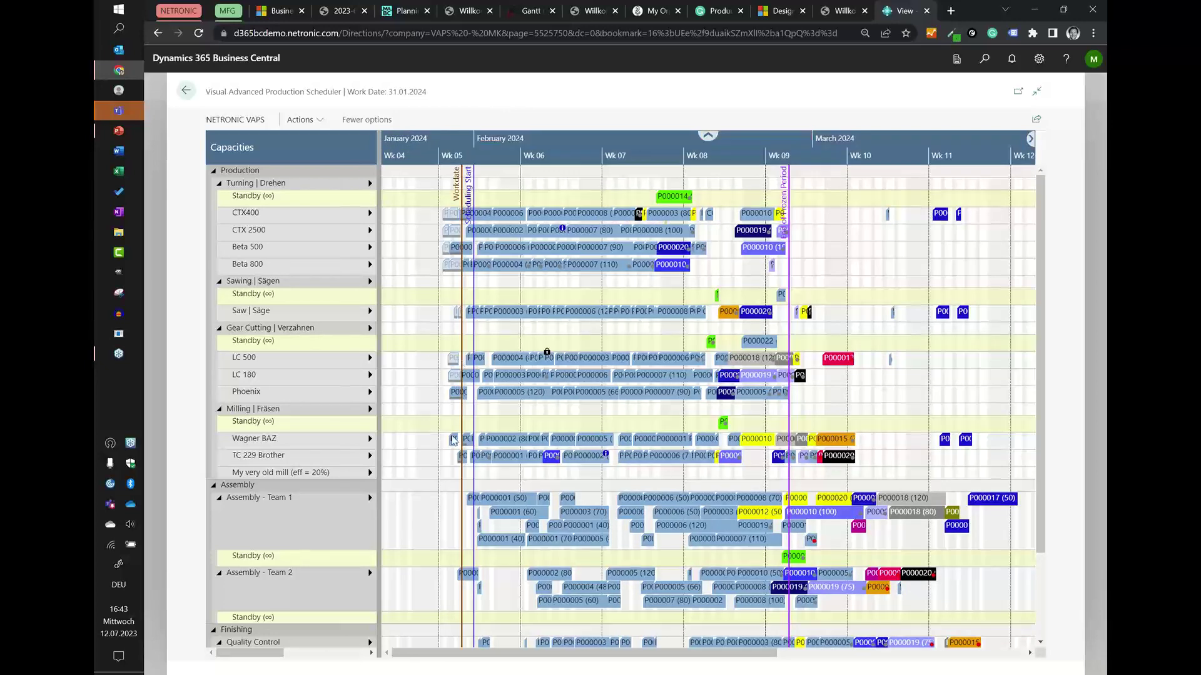
right_click(334, 444)
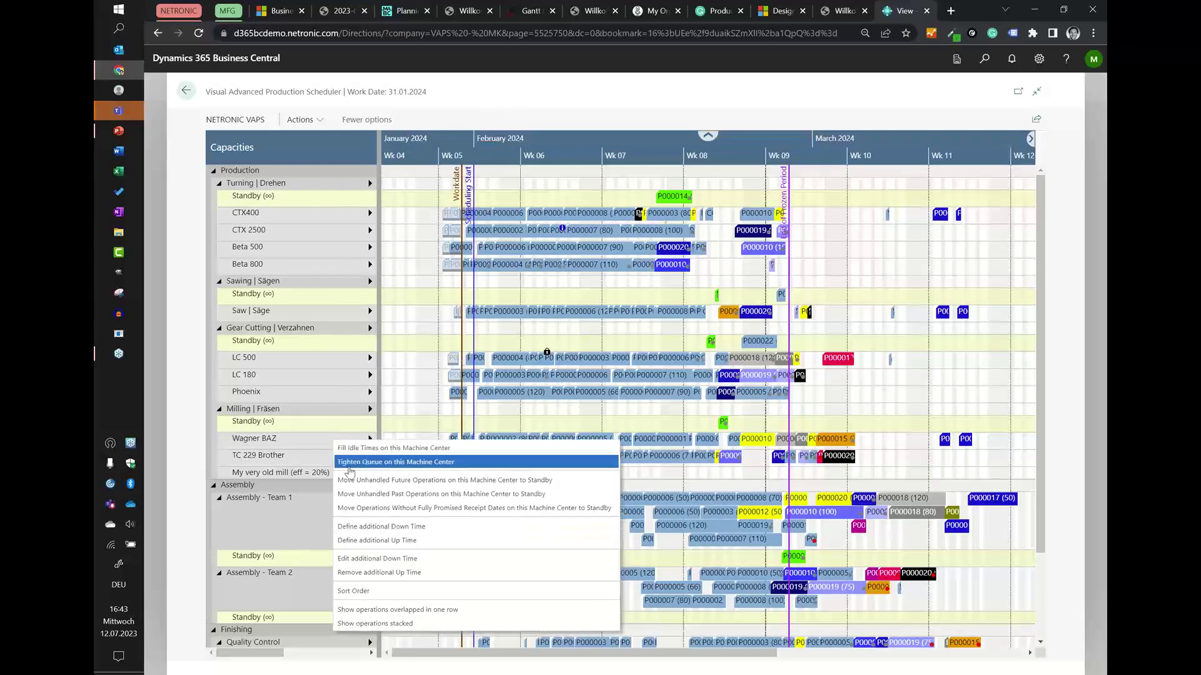
click(366, 499)
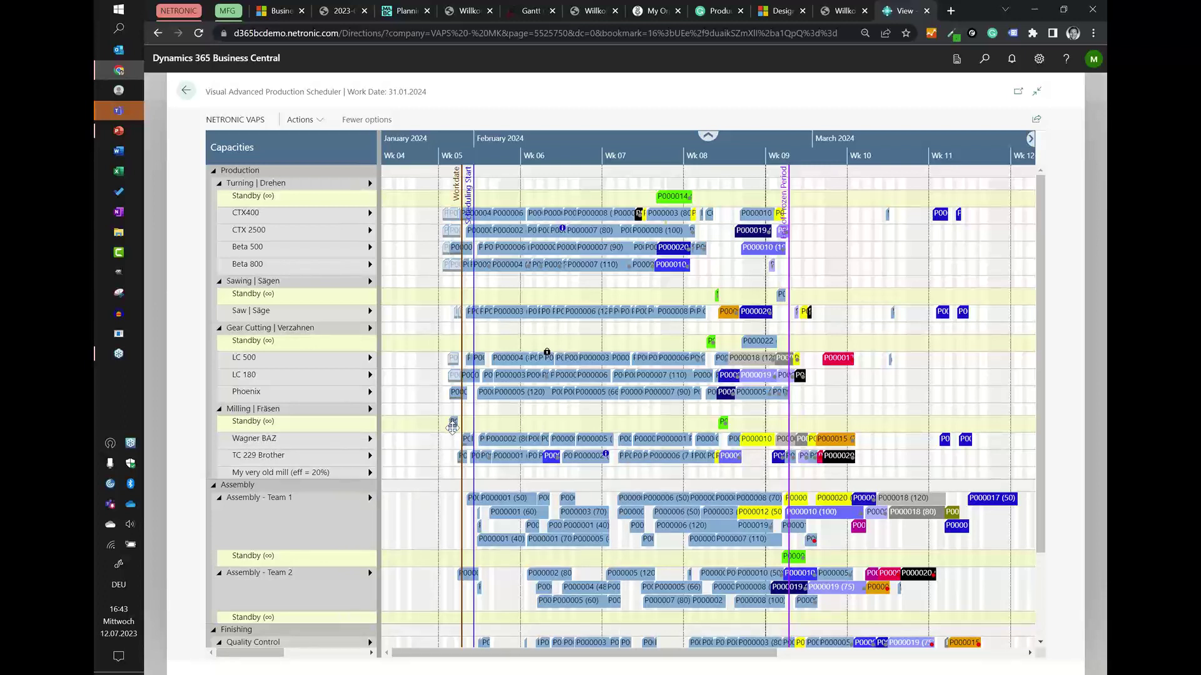
Move the unhandled future operations on the Saw | Säge machine center to standby.
mouse_move(452, 430)
right_click(335, 315)
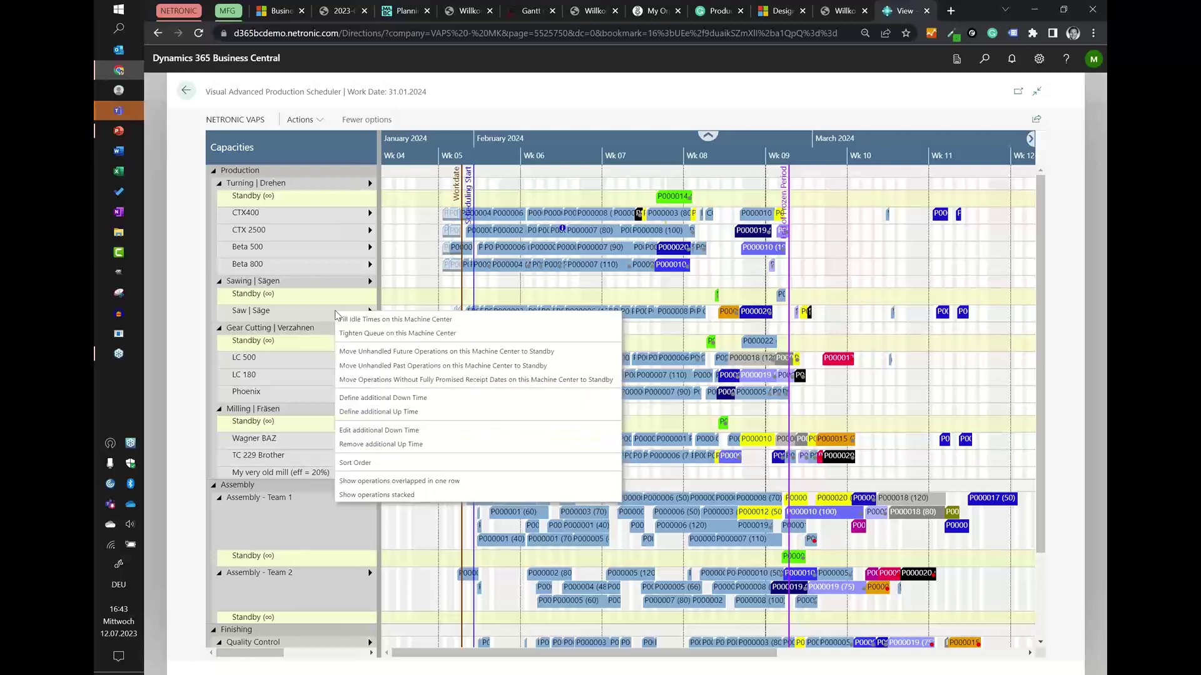
click(379, 353)
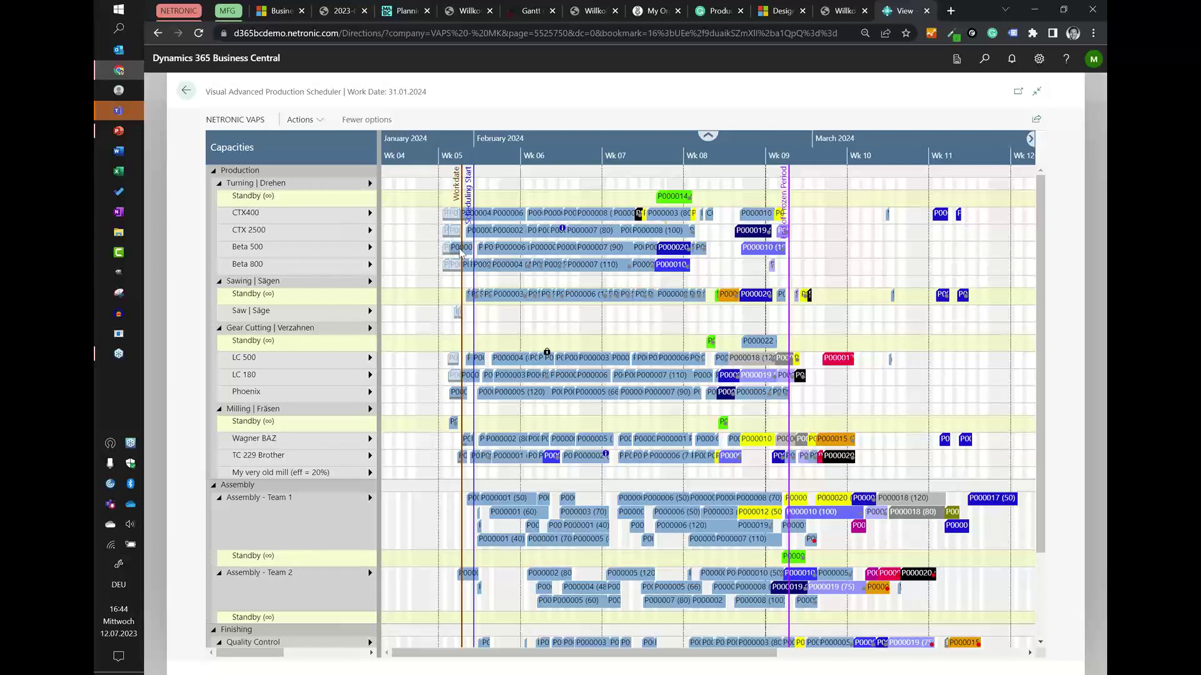
Switch the schedule's view color mode to Availability View.
click(303, 120)
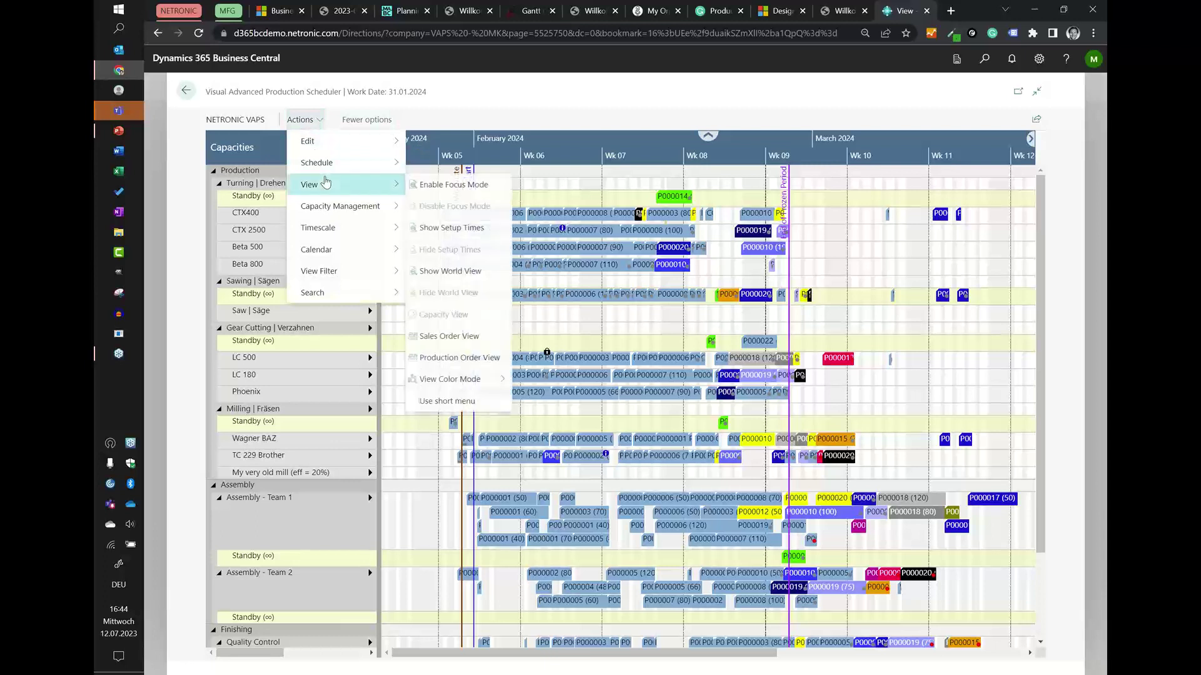
mouse_move(312, 182)
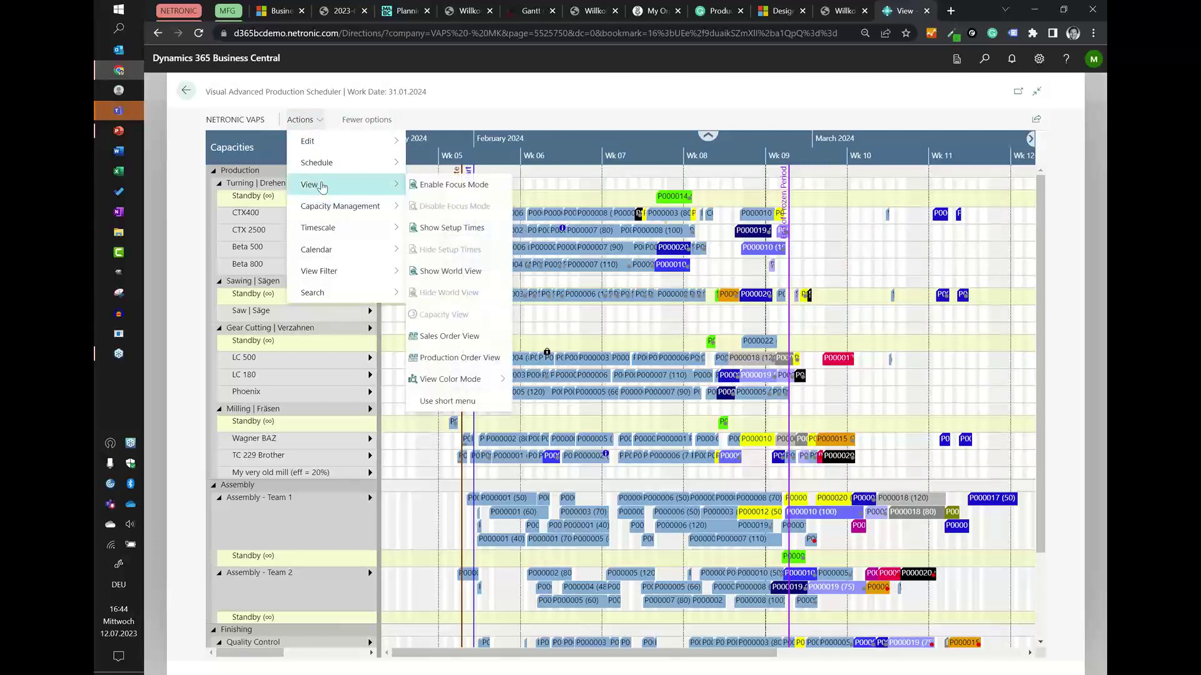
mouse_move(469, 389)
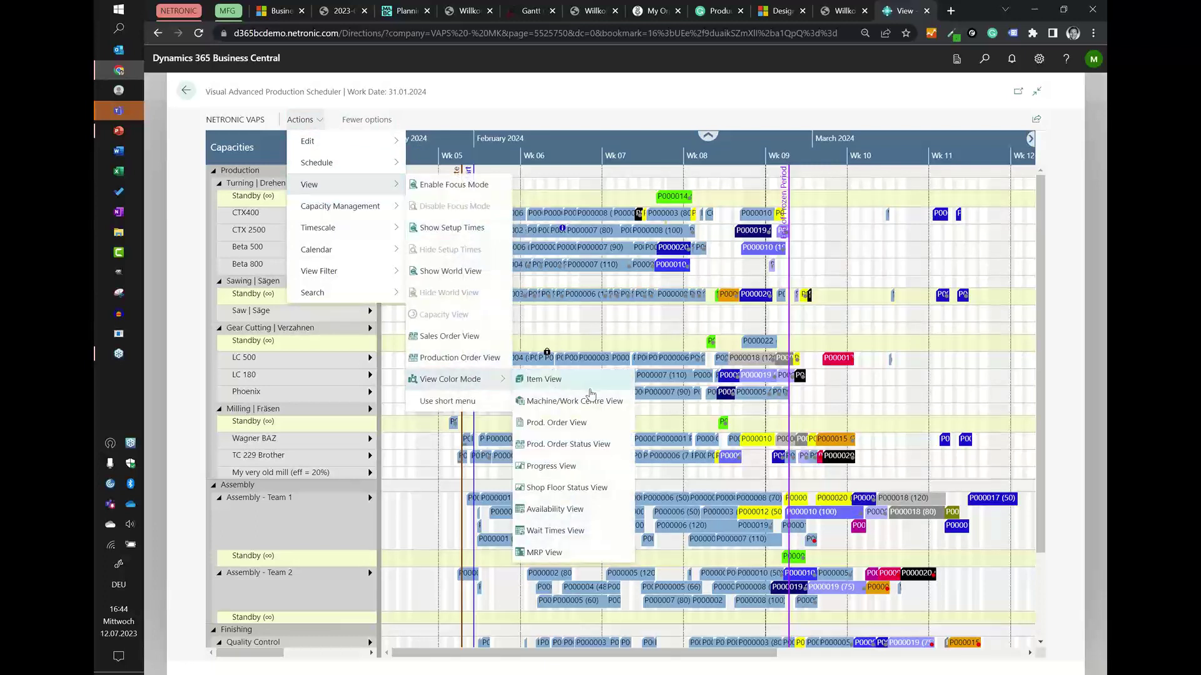
click(573, 511)
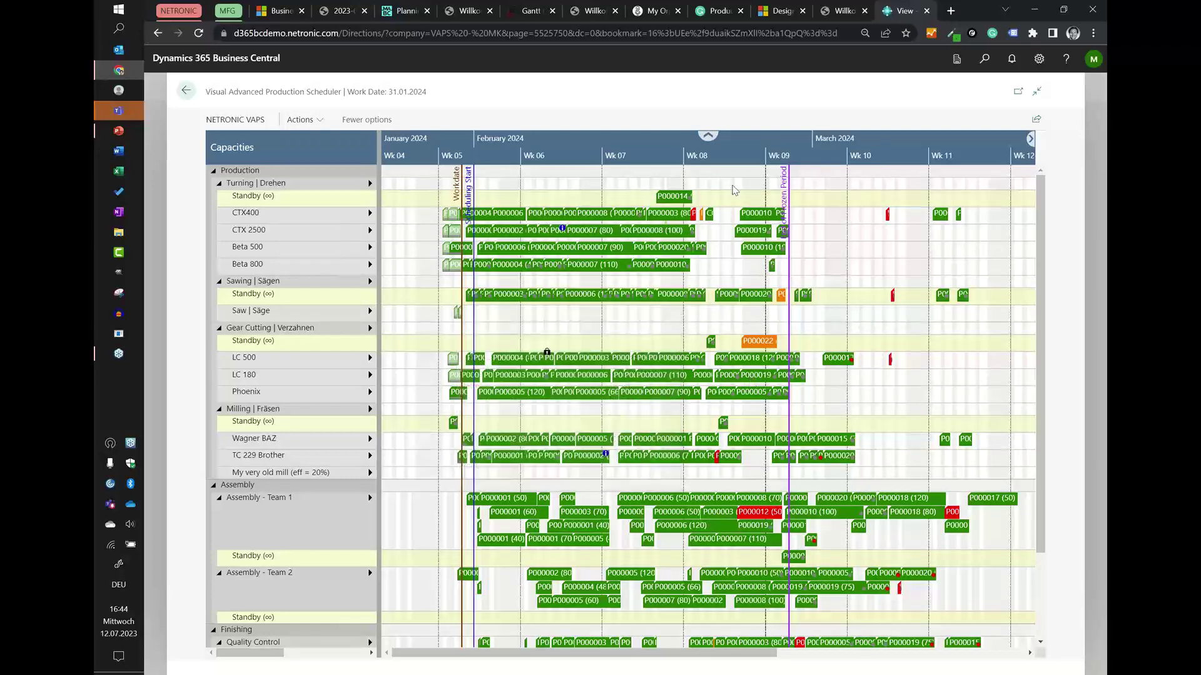
Move the operations without fully promised receipt dates on the CTX400 machine center to standby.
right_click(280, 220)
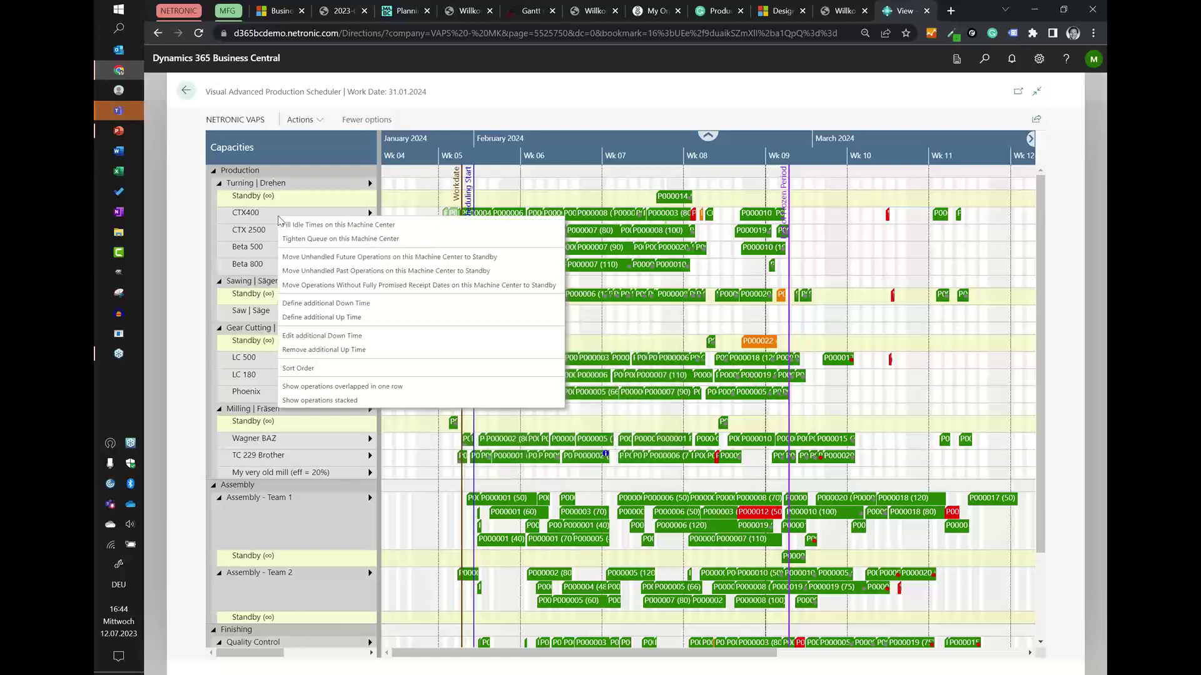
click(315, 289)
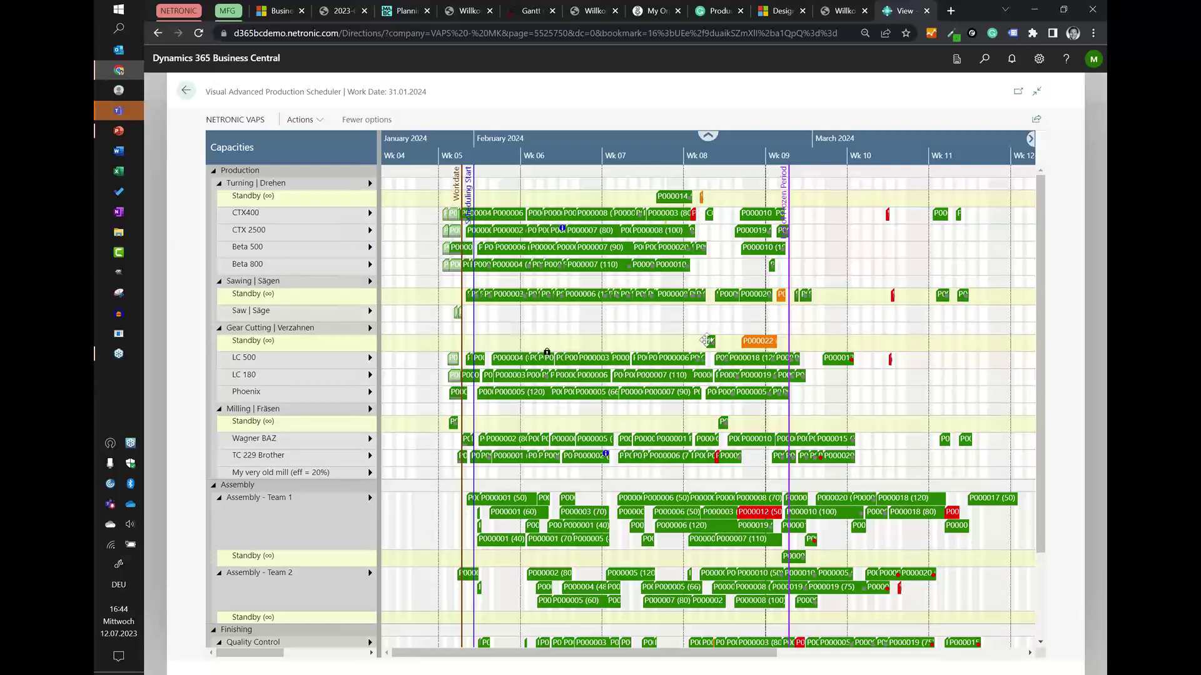
mouse_move(707, 340)
mouse_move(342, 295)
Switch to the PowerPoint webinar presentation and show slide 9, the June 2023 release overview.
click(118, 131)
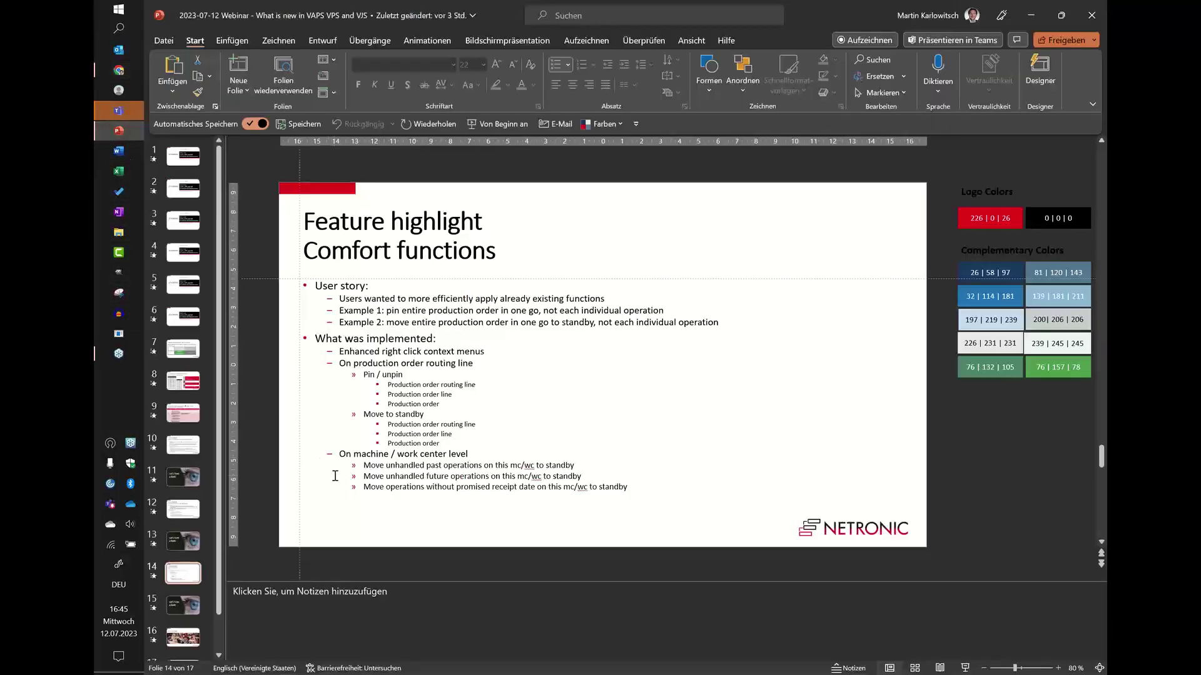
click(183, 413)
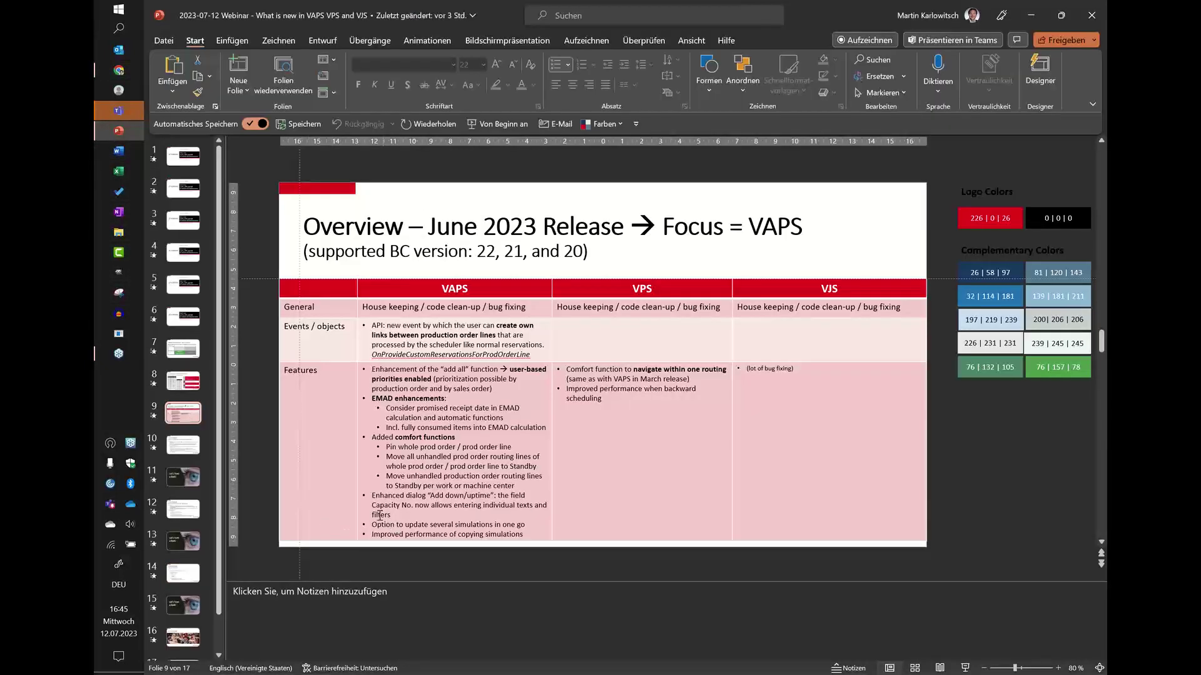